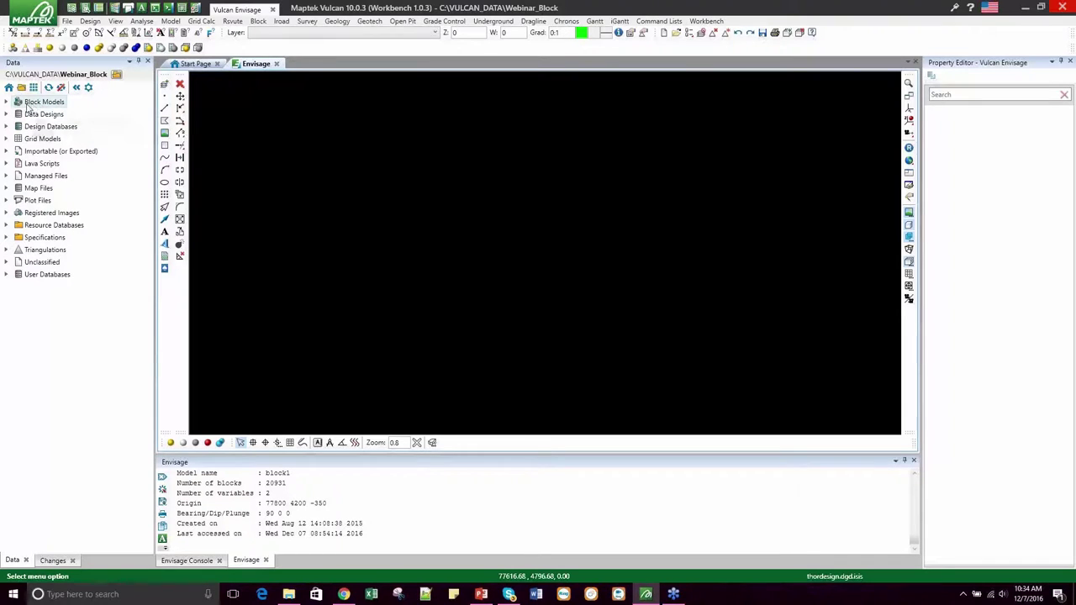
# List the variables of the block1.bmf block model and load the model's extent into the graphics view.
pyautogui.click(6, 102)
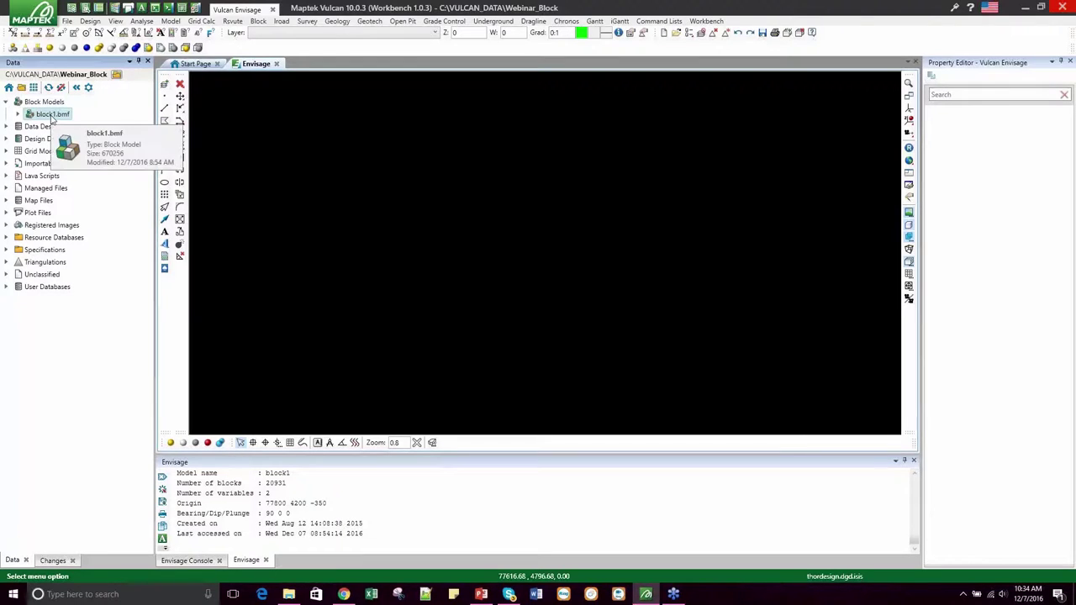
pyautogui.click(18, 115)
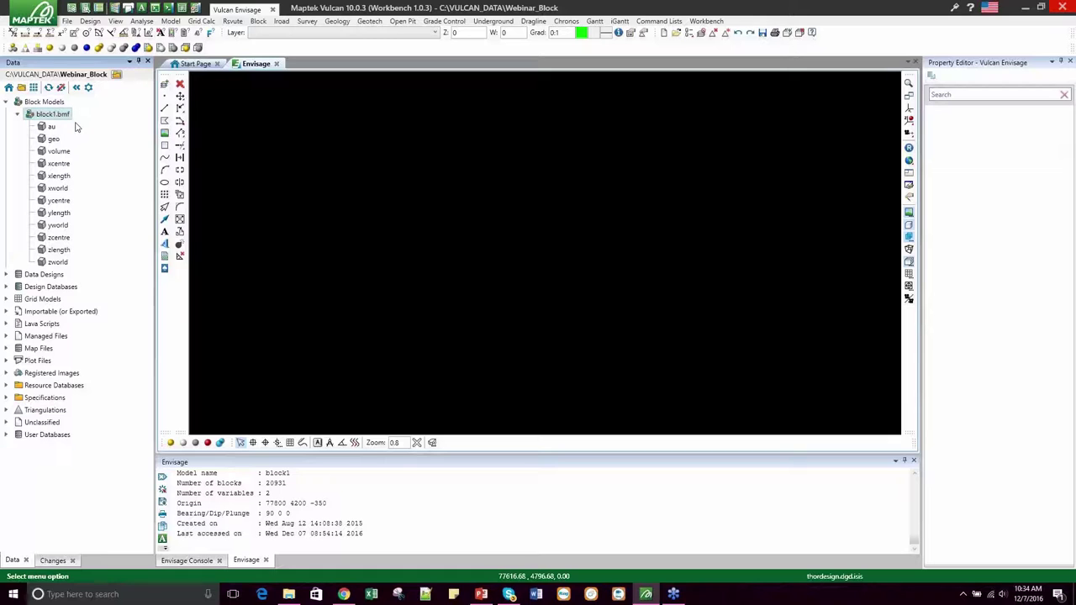
pyautogui.doubleClick(52, 113)
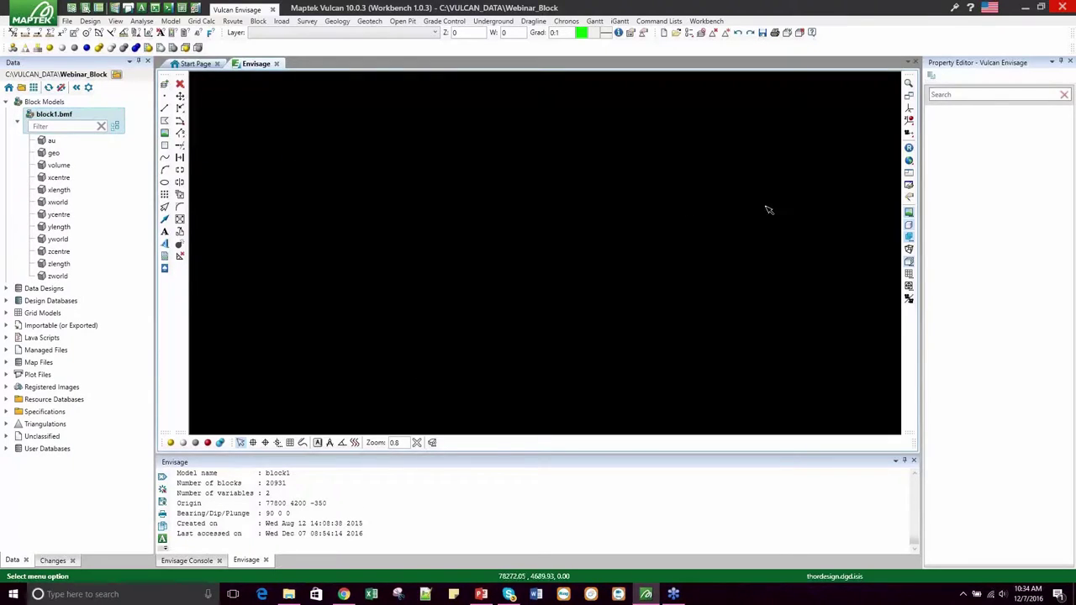
pyautogui.scroll(-2, 467, 165)
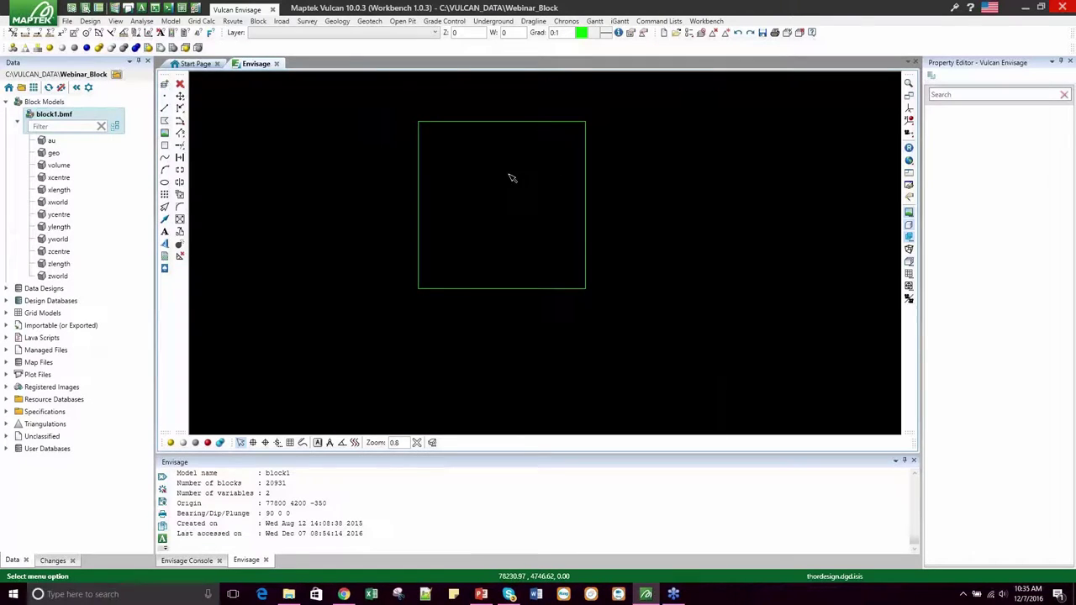
# Open the block.dhd.isis drillhole database and bring up the drillhole loading settings.
pyautogui.click(337, 21)
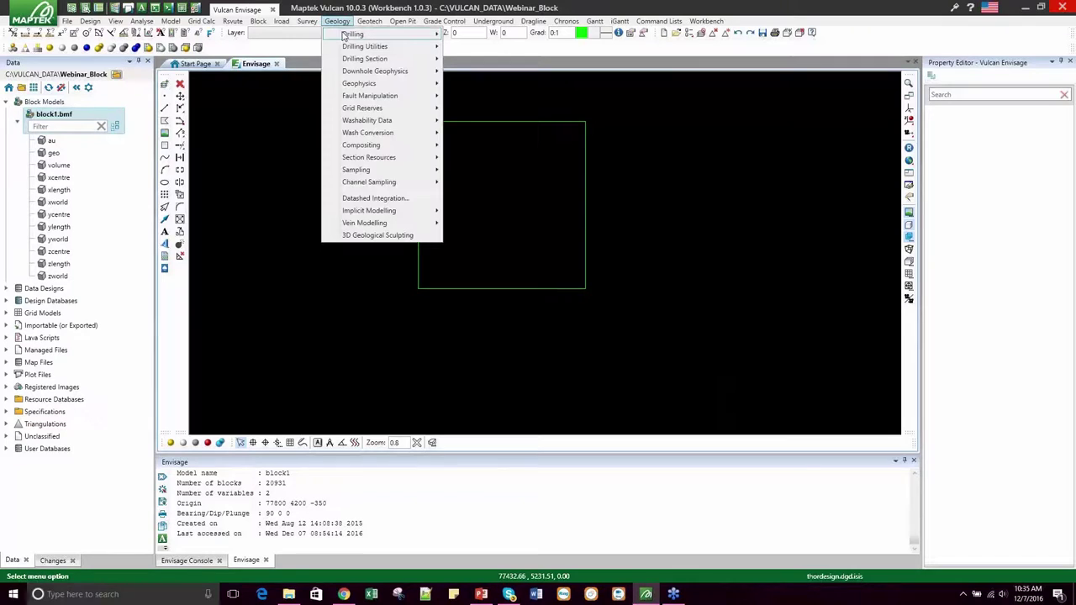
pyautogui.moveTo(343, 35)
pyautogui.click(483, 46)
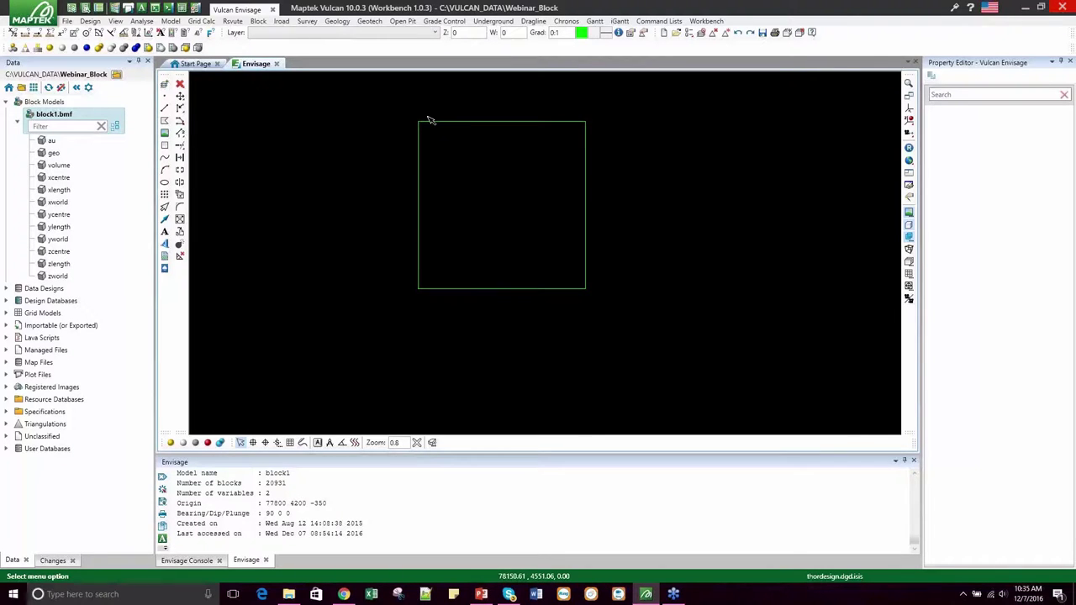
pyautogui.click(337, 21)
pyautogui.moveTo(353, 37)
pyautogui.click(482, 47)
pyautogui.click(608, 283)
pyautogui.click(580, 294)
pyautogui.click(577, 356)
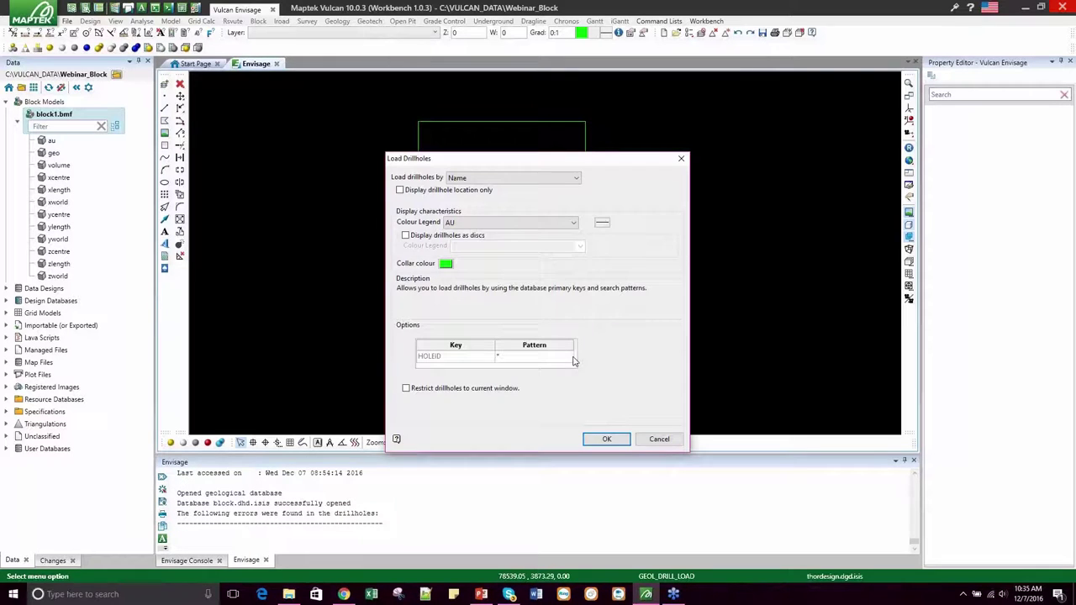
# Load all drillholes by name with the GEO colour legend, a thick line style and a red collar colour.
pyautogui.click(459, 223)
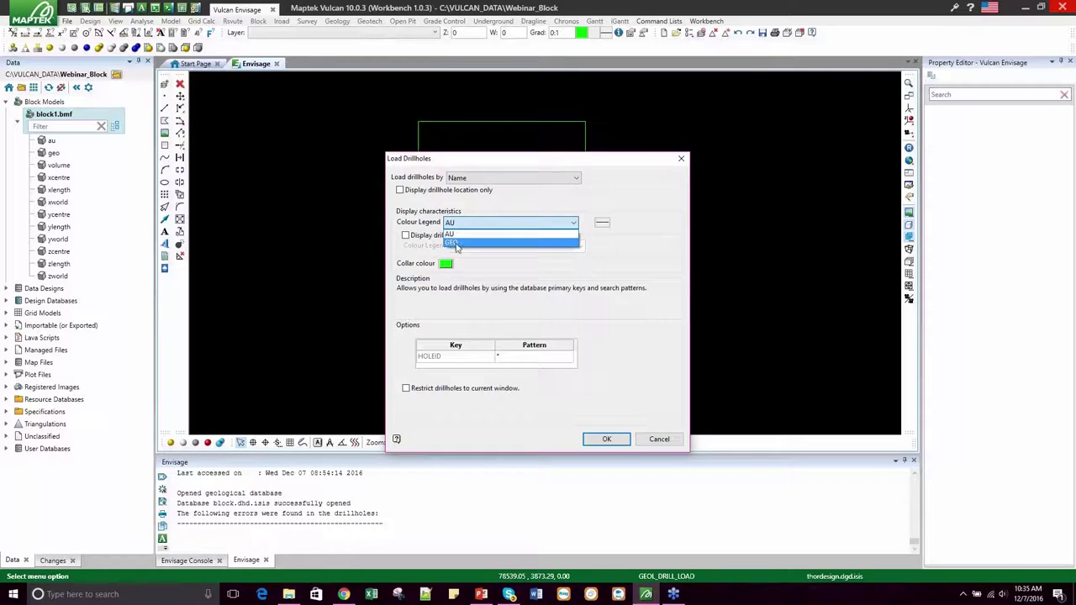
pyautogui.click(456, 243)
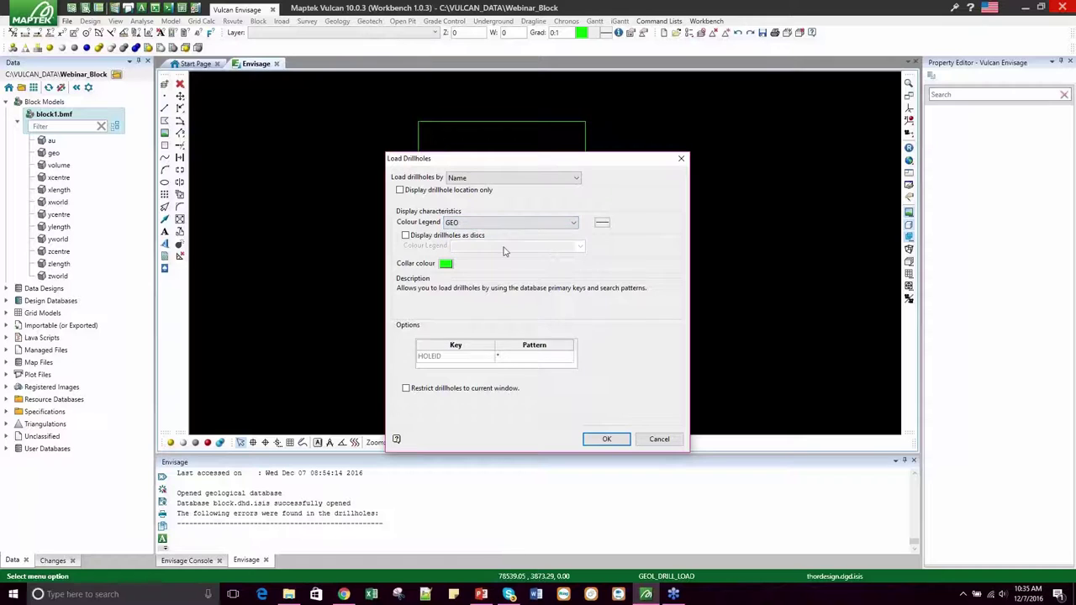
pyautogui.click(602, 221)
pyautogui.click(619, 294)
pyautogui.click(445, 263)
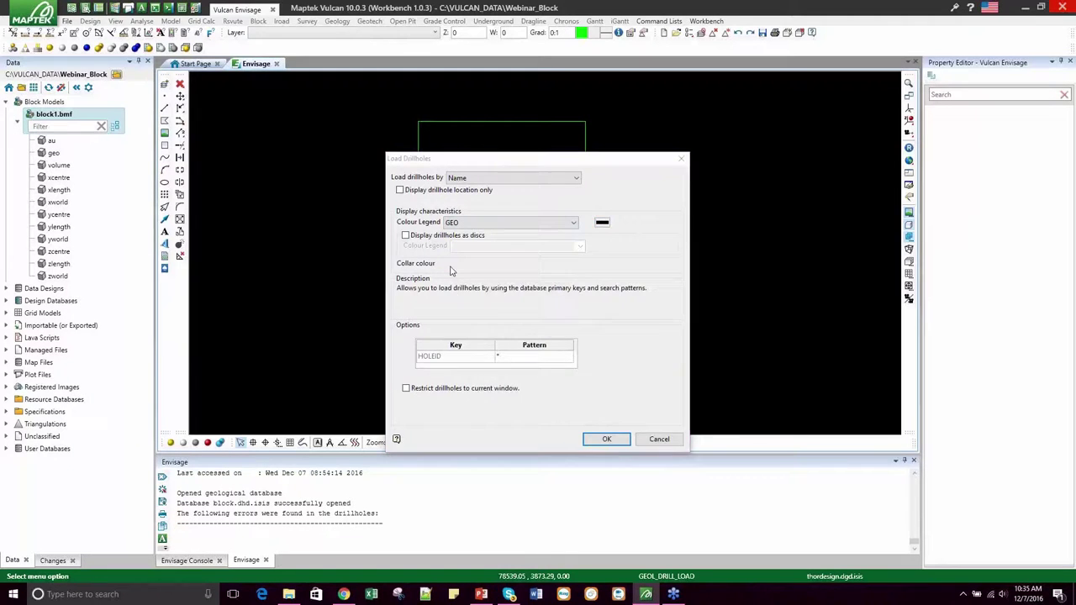
pyautogui.click(531, 306)
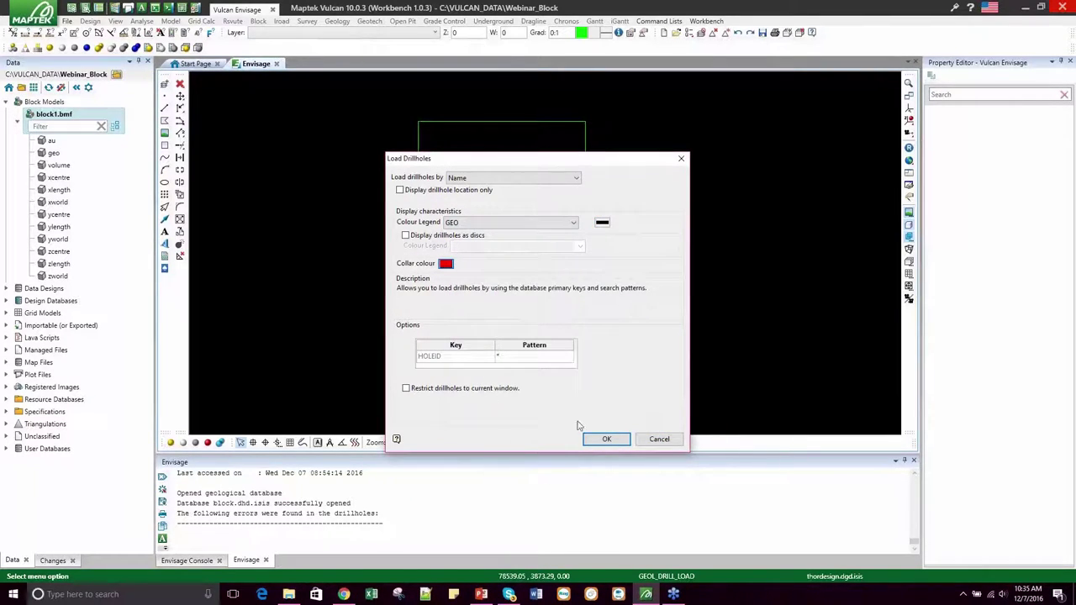
pyautogui.click(606, 438)
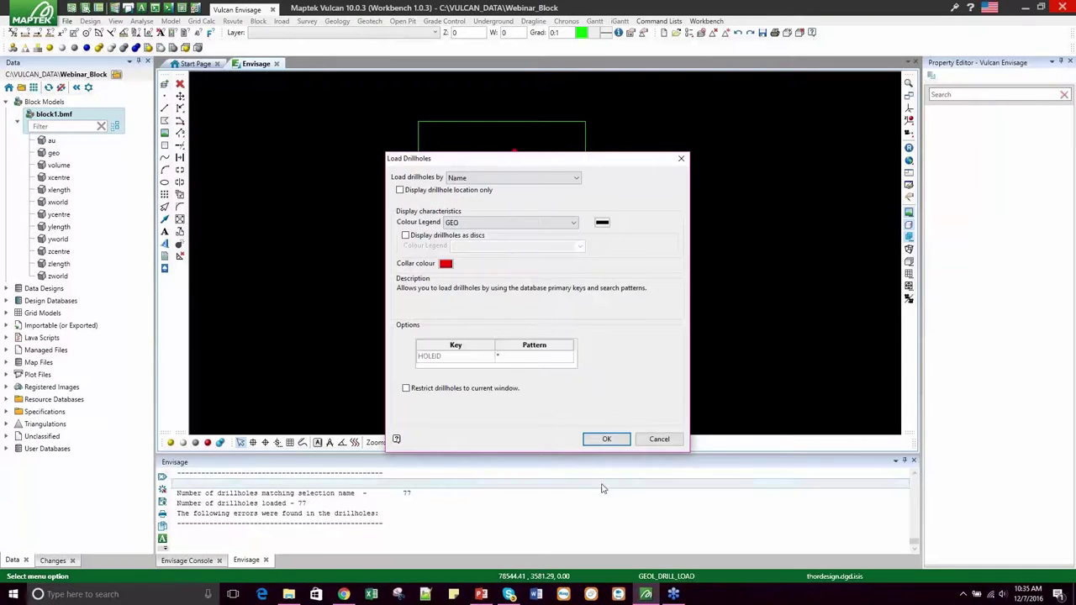
pyautogui.click(659, 439)
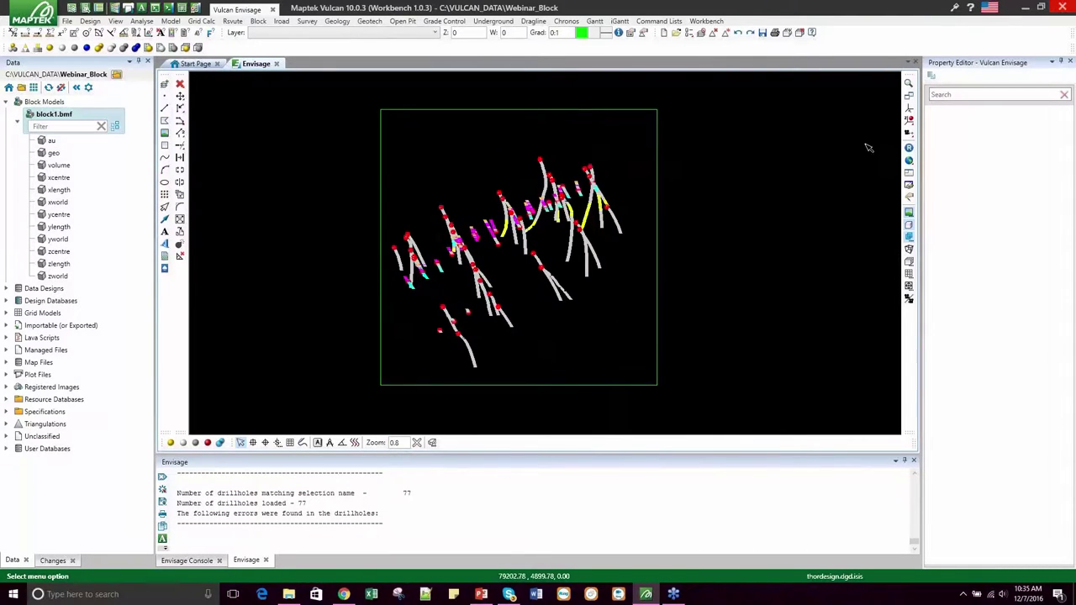
# Rotate the view to inspect the drillholes and model extent in 3D, and restore the plan view.
pyautogui.click(909, 107)
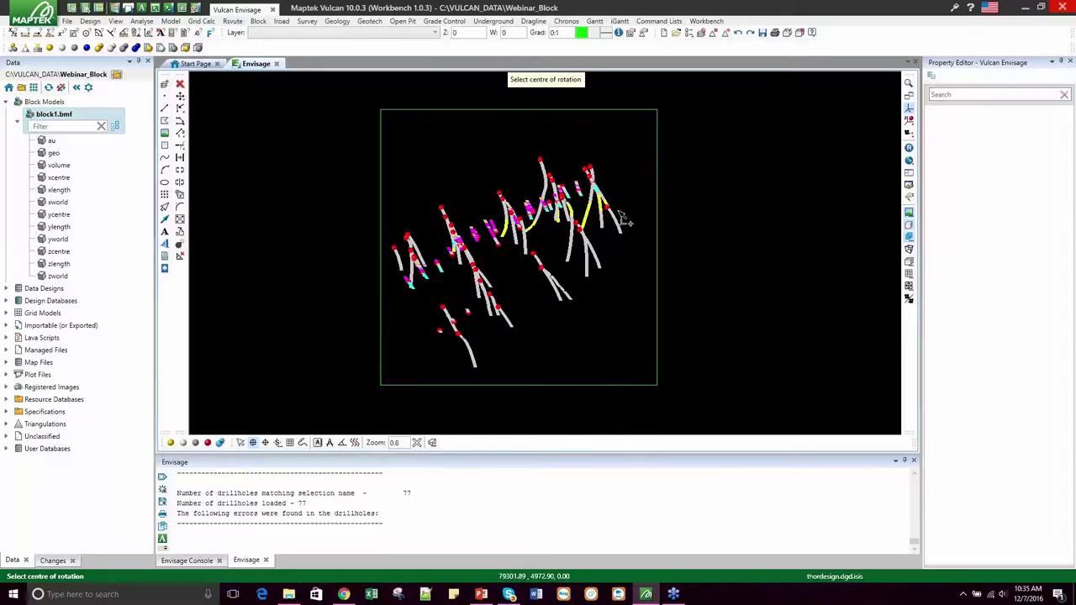
pyautogui.click(474, 262)
pyautogui.moveTo(475, 263); pyautogui.dragTo(565, 214)
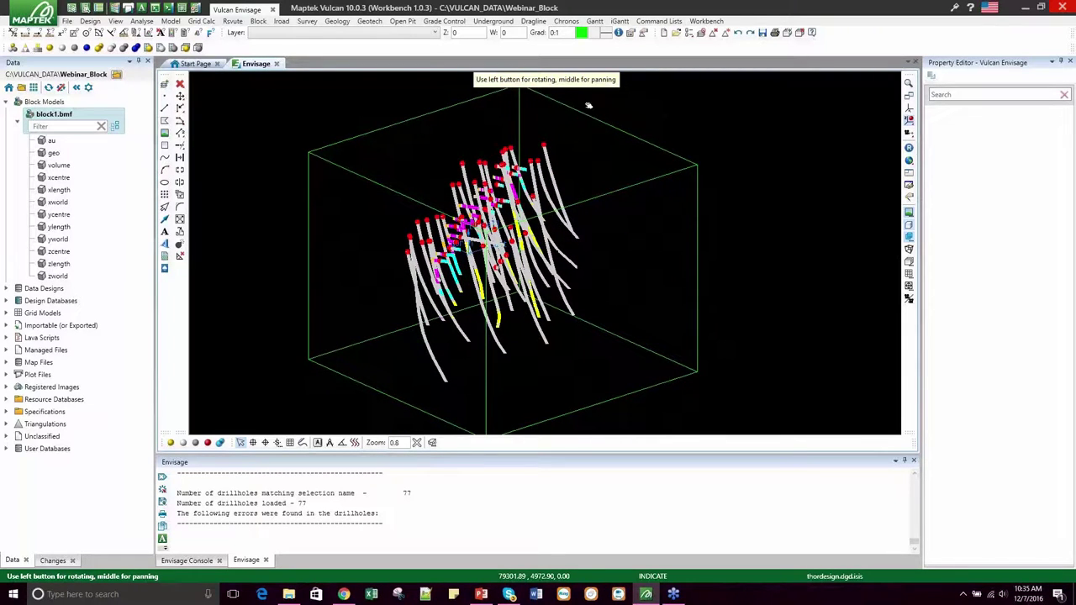
pyautogui.click(908, 160)
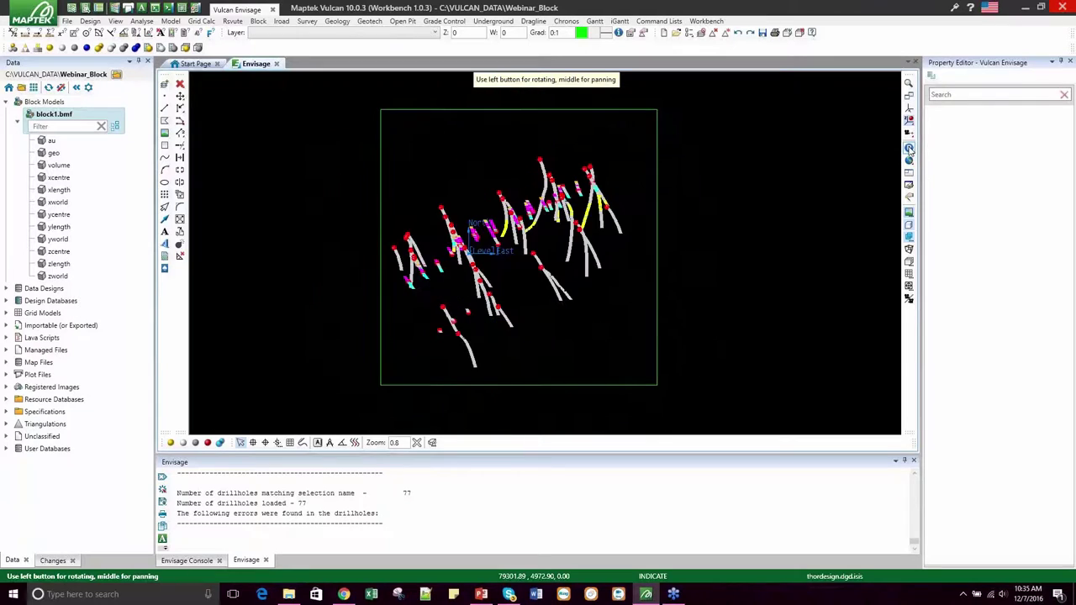
pyautogui.click(909, 108)
pyautogui.rightClick(807, 146)
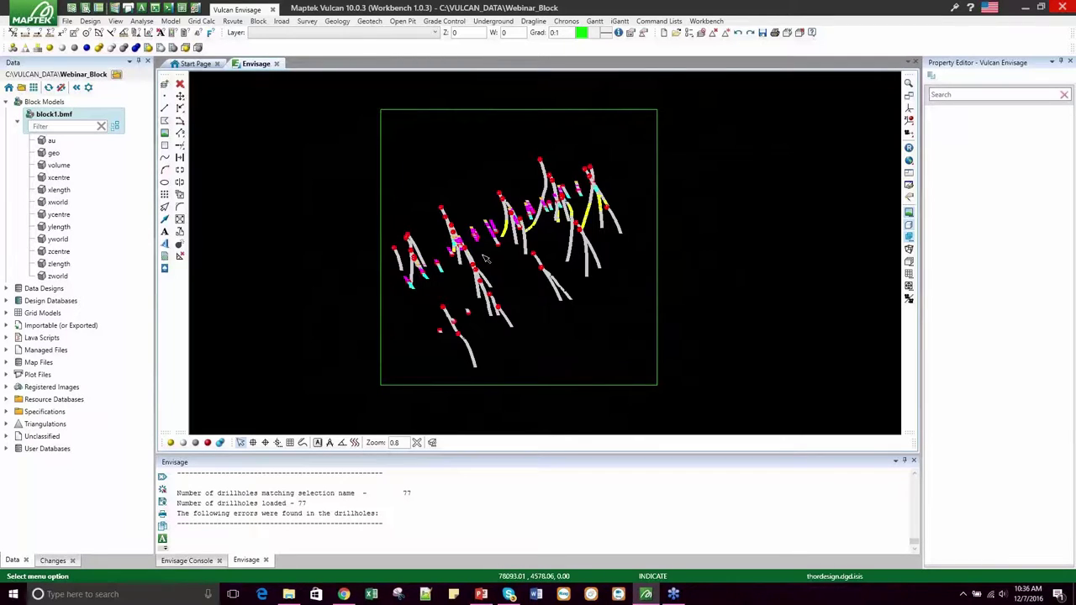
# Review the colour ranges of the block GEO and AU legends in the Legend Editor, and close the editor.
pyautogui.click(143, 22)
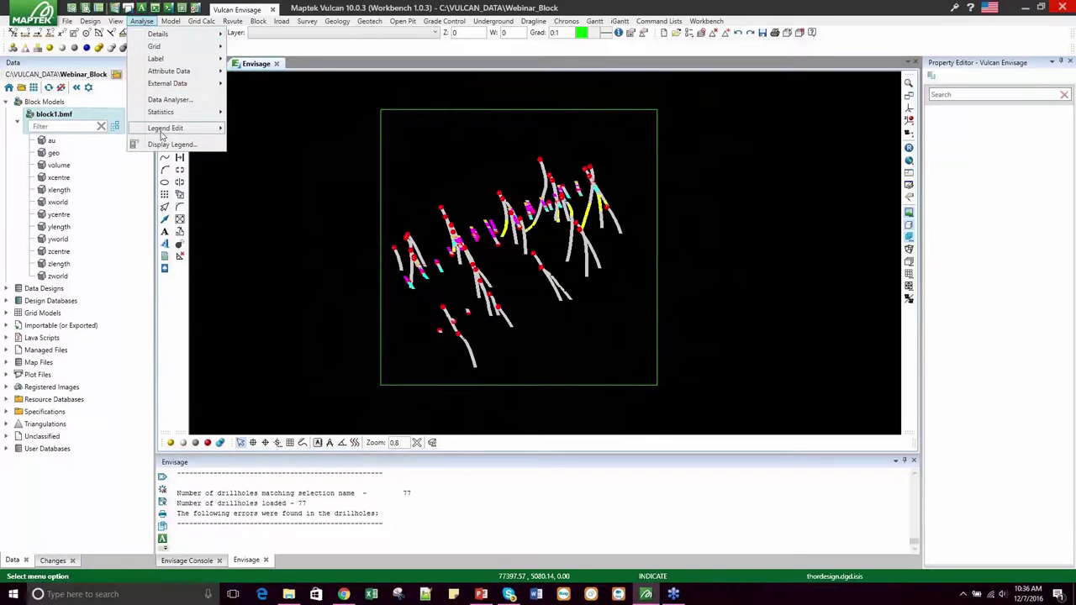
pyautogui.moveTo(162, 132)
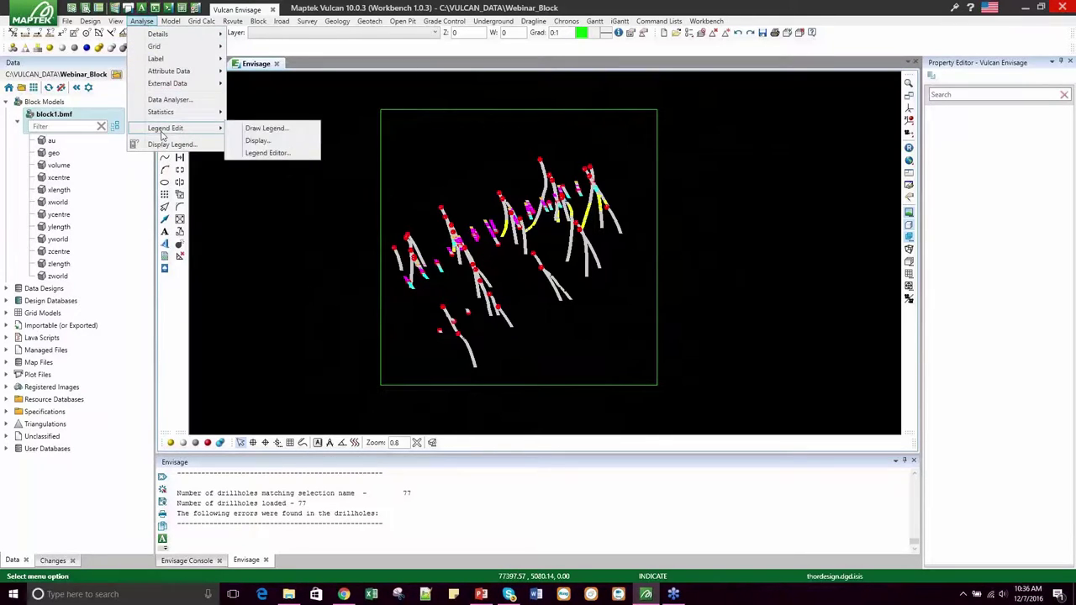
pyautogui.click(268, 154)
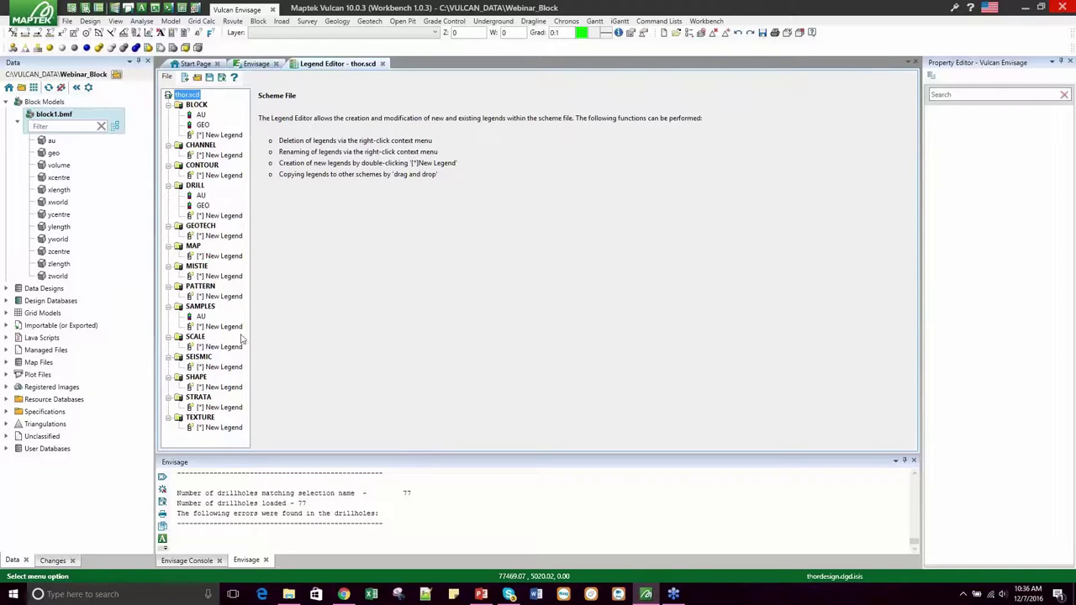
pyautogui.click(203, 125)
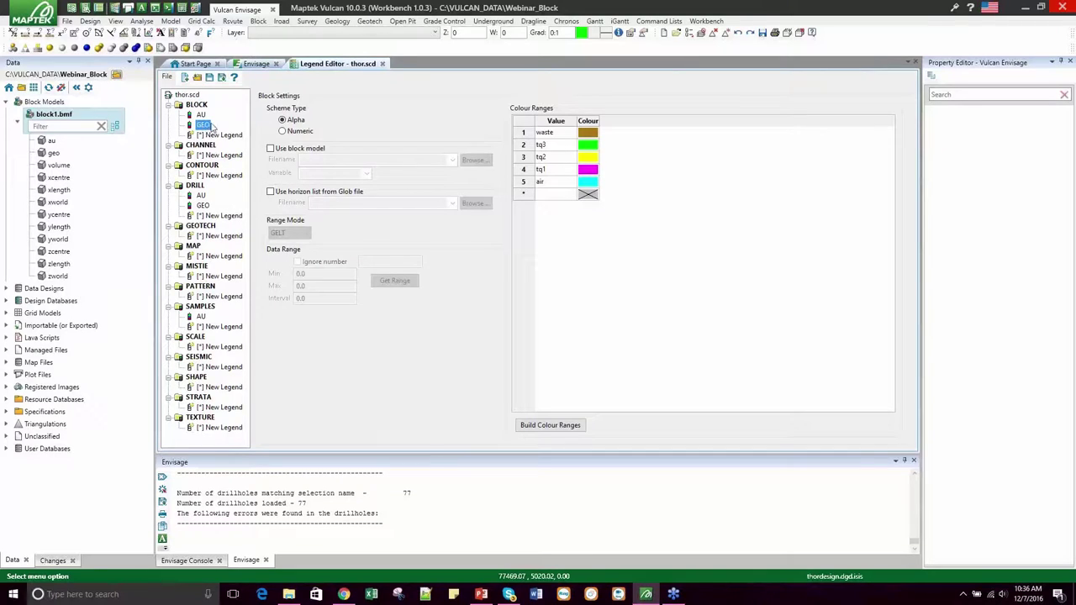
pyautogui.click(525, 171)
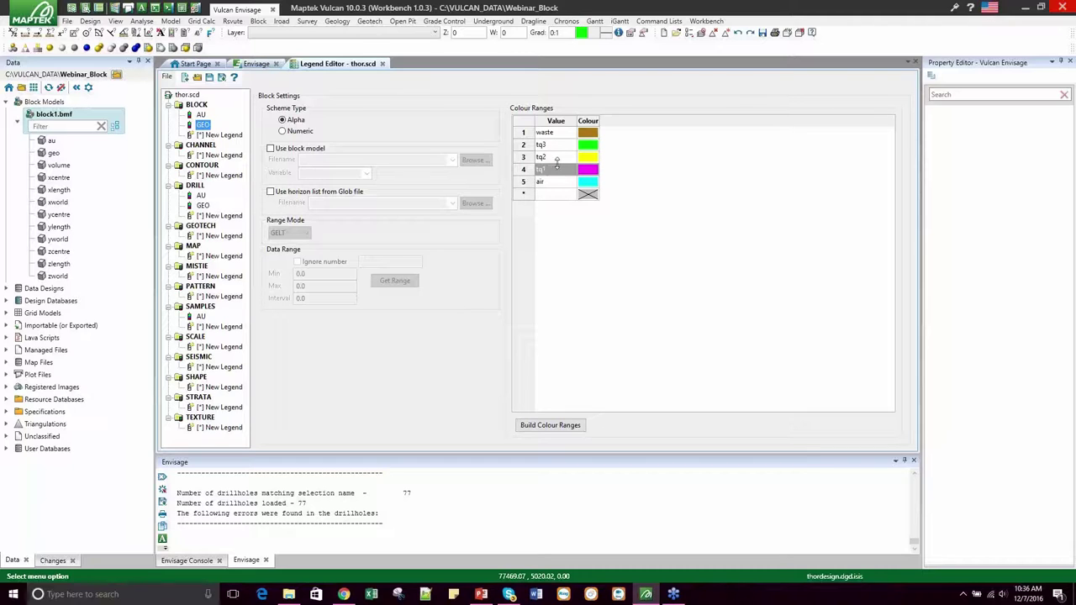
pyautogui.click(201, 114)
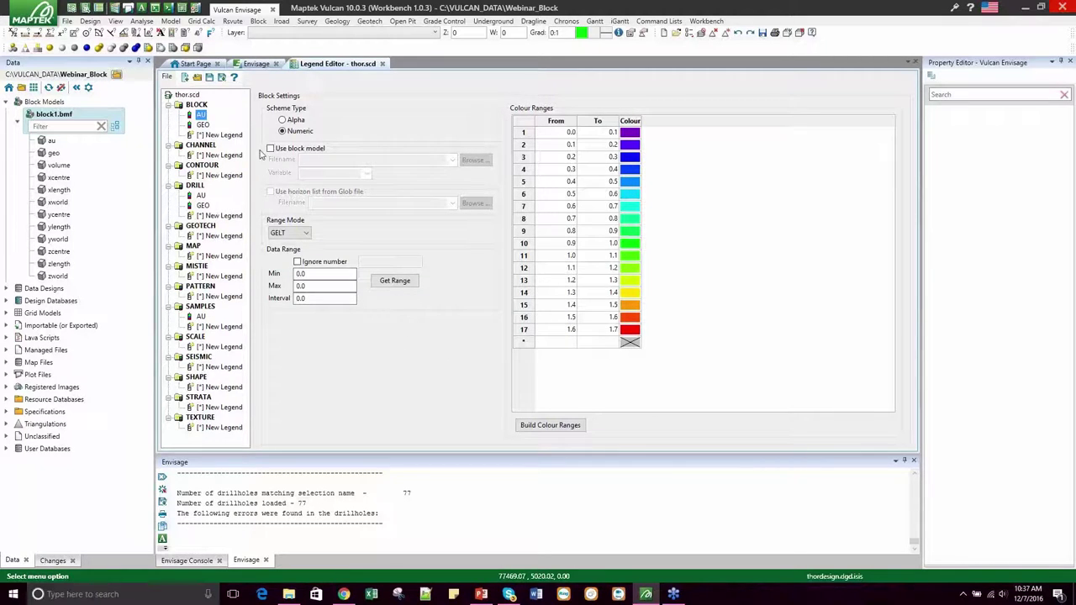
pyautogui.click(383, 64)
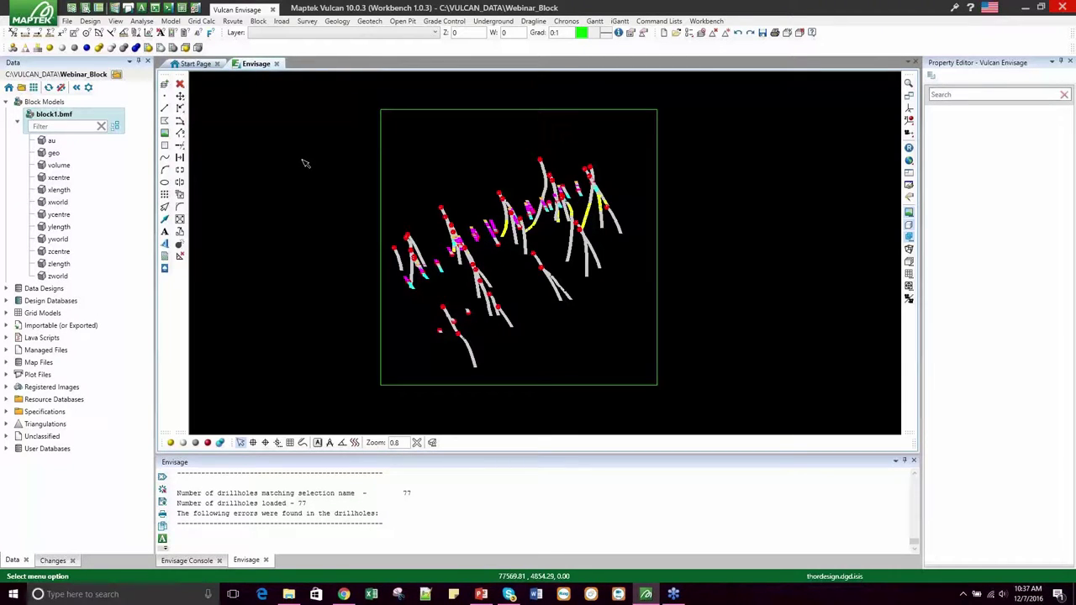
# Set up loading of individual blocks as boxes by the geo variable, using the GEO legend.
pyautogui.click(258, 21)
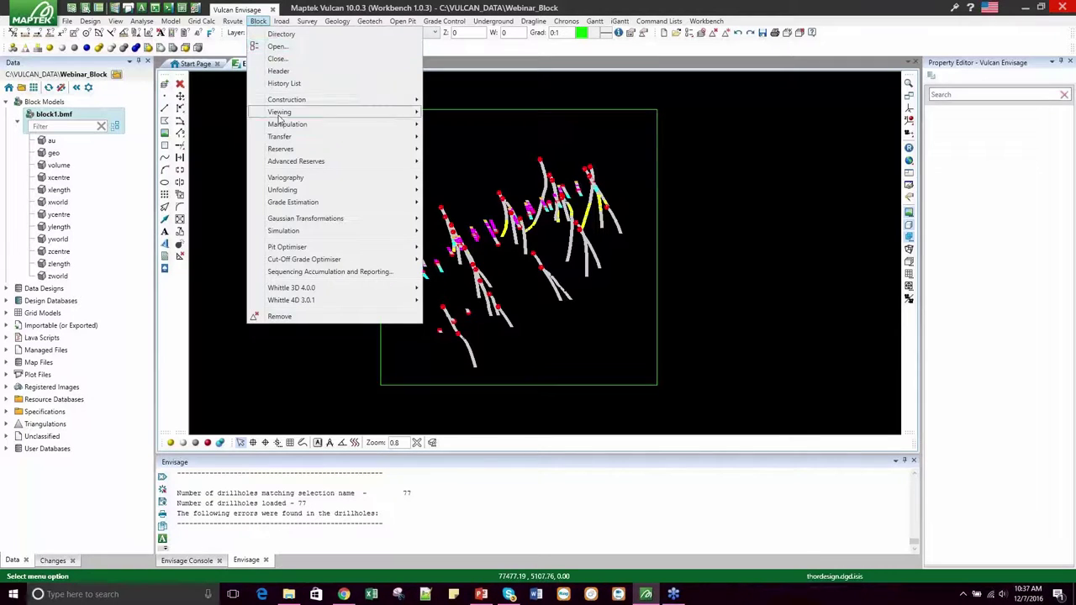
pyautogui.moveTo(279, 118)
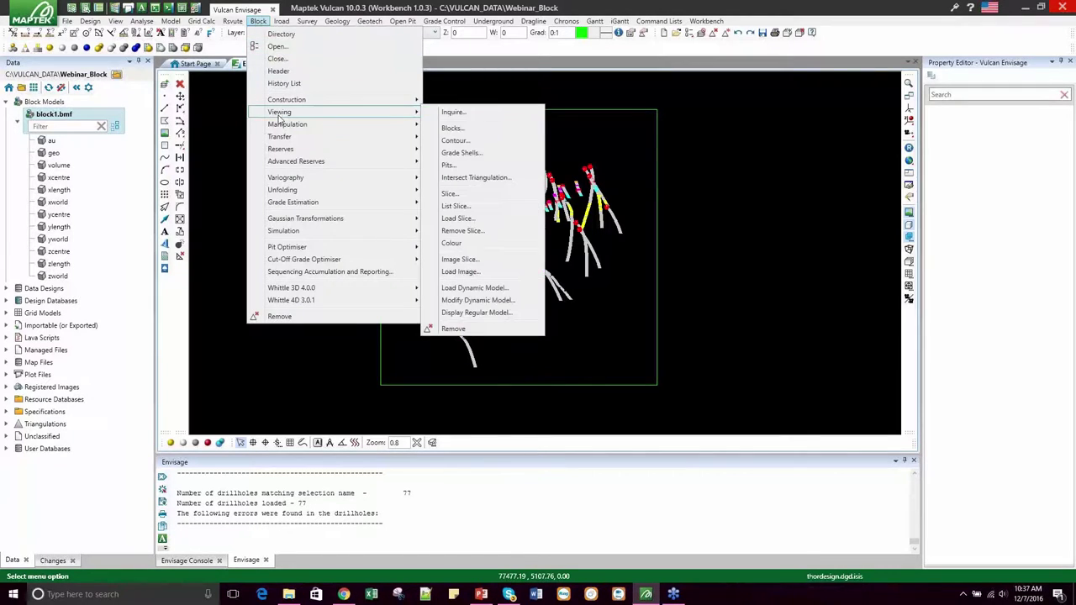
pyautogui.click(467, 130)
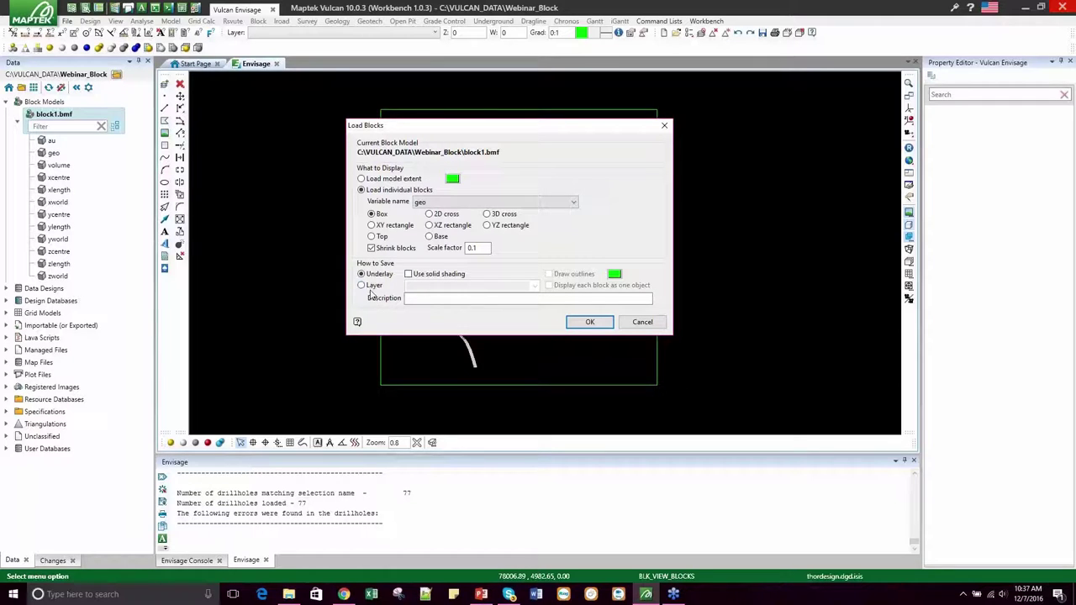
pyautogui.click(590, 324)
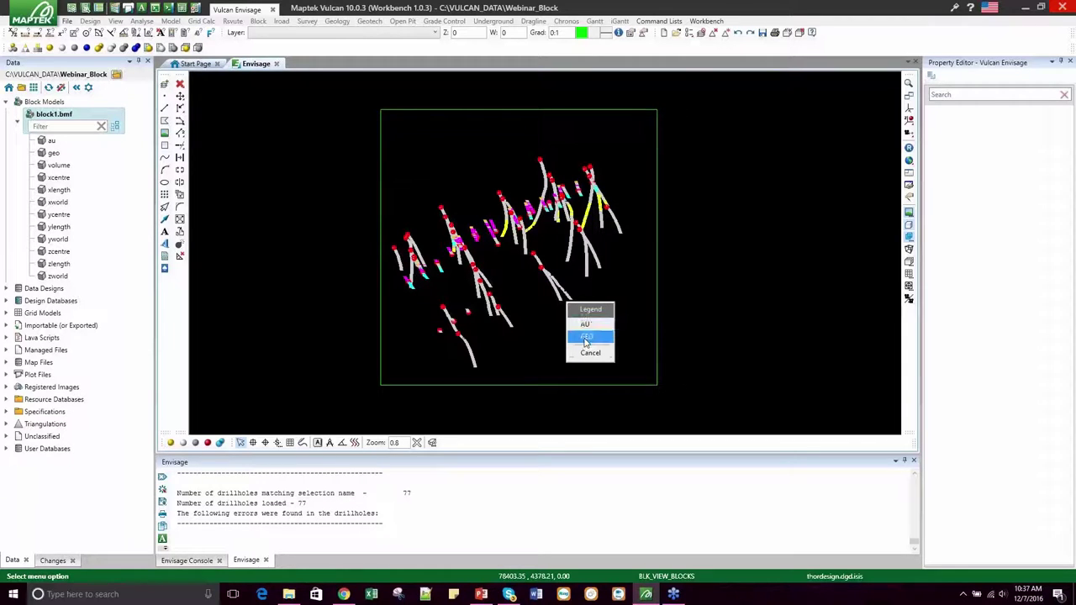
pyautogui.click(586, 336)
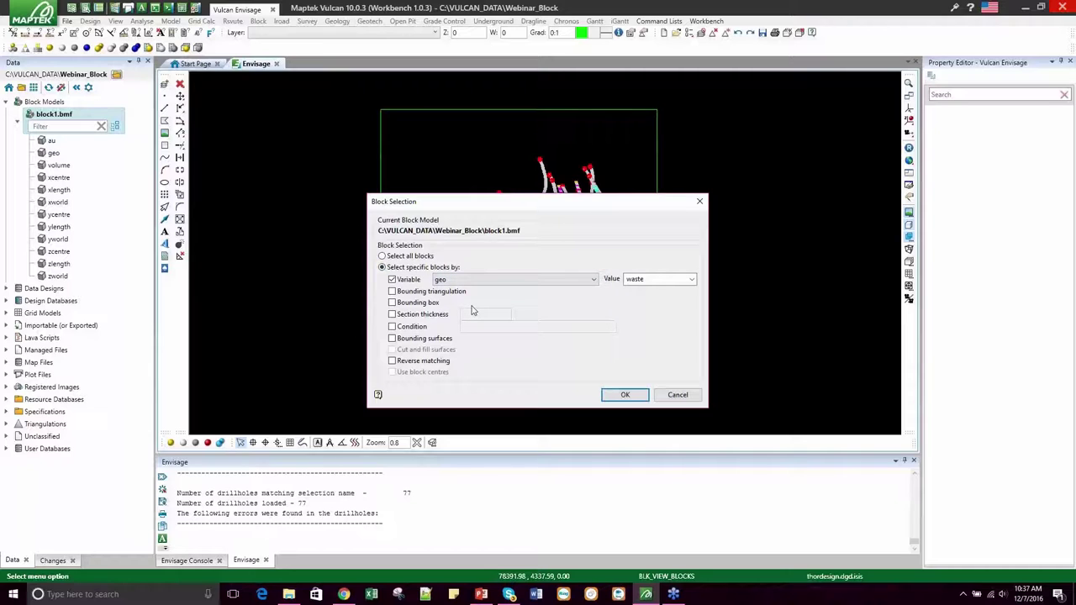
# Restrict the block selection to geo value tq1, load those blocks, and dismiss the block display summary.
pyautogui.click(383, 256)
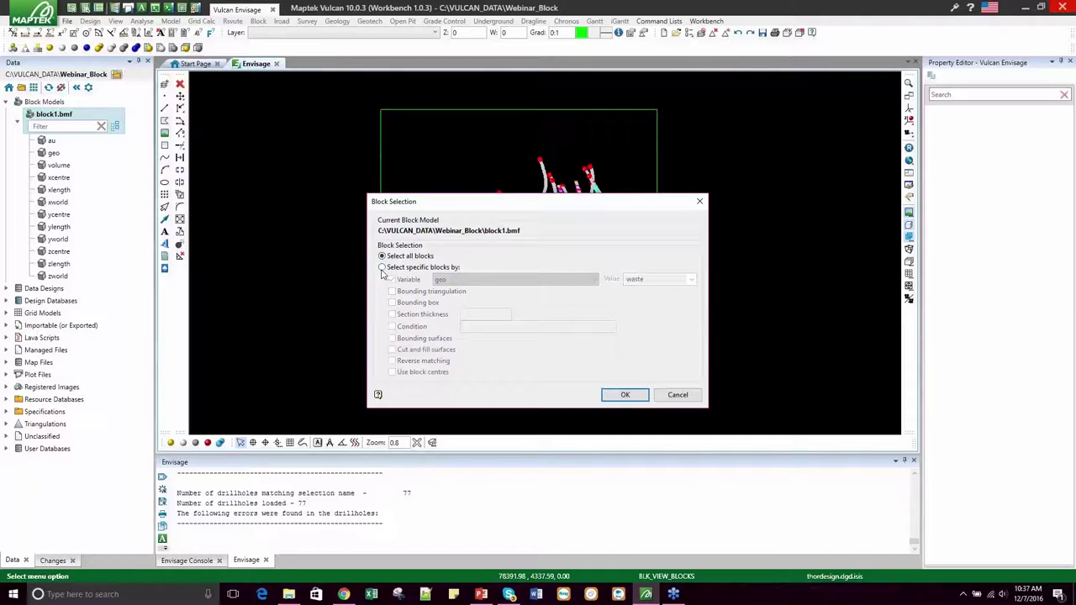
pyautogui.click(382, 267)
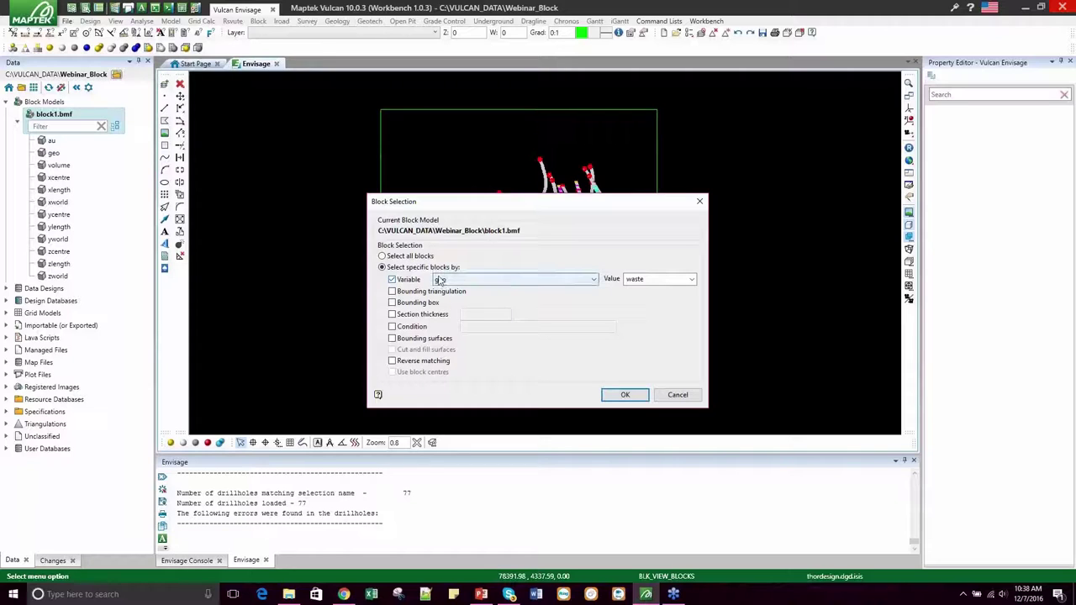
pyautogui.click(692, 279)
pyautogui.click(661, 313)
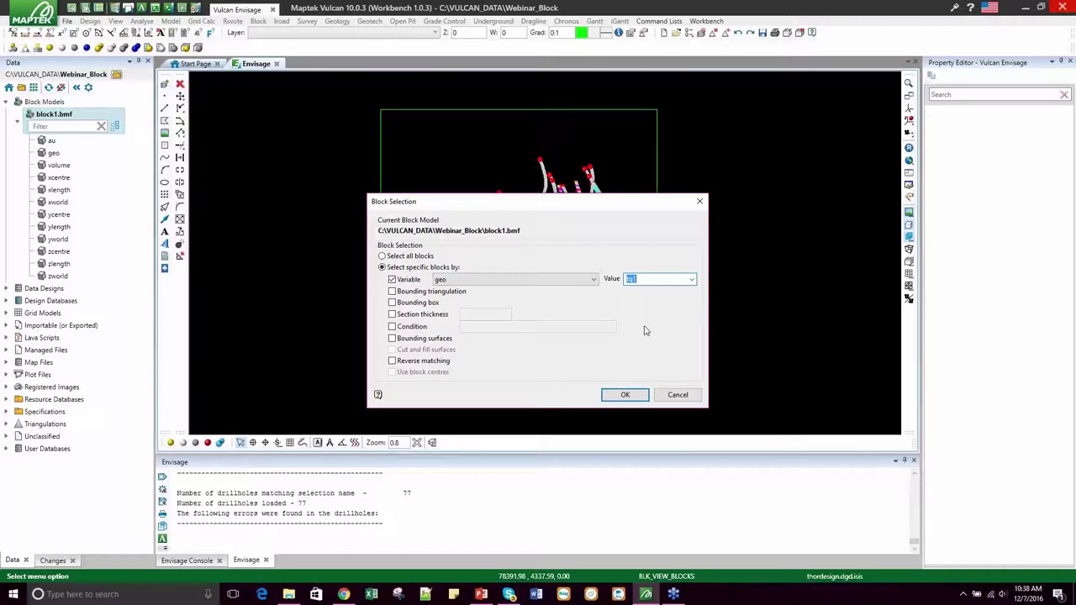
pyautogui.click(625, 396)
pyautogui.moveTo(509, 273); pyautogui.dragTo(712, 126)
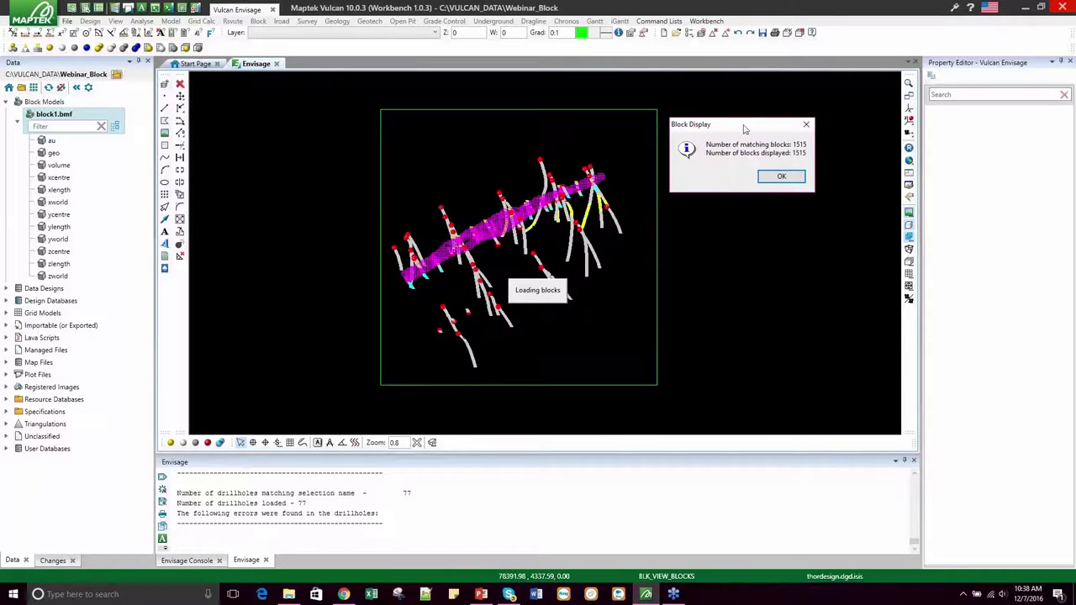
pyautogui.click(780, 179)
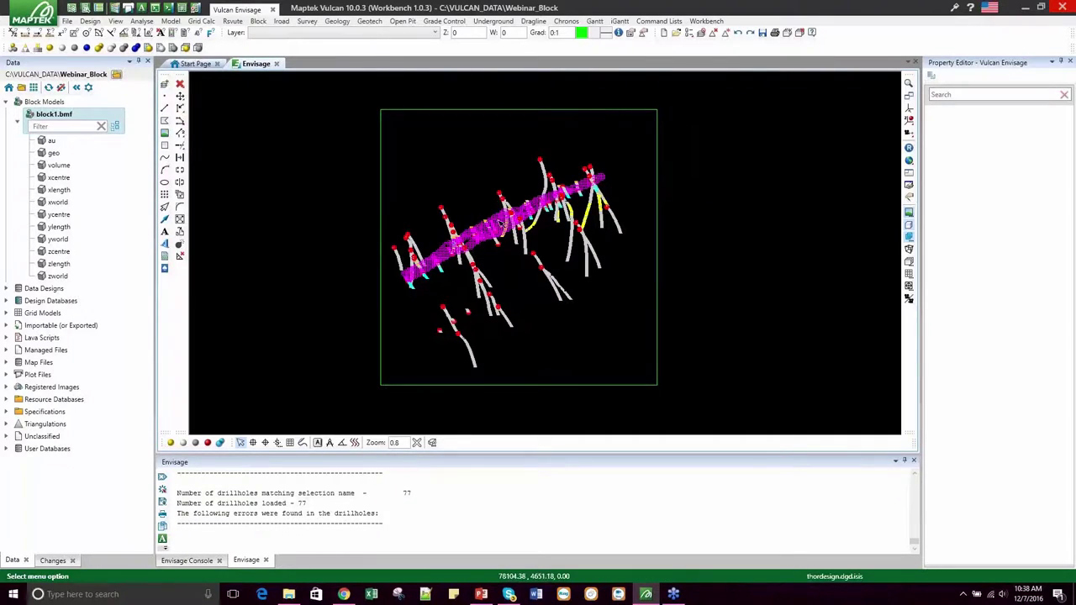
# Load the TQ1.00t triangulation over the tq1 blocks and inspect how the blocks fit the solid in 3D.
pyautogui.scroll(3, 521, 234)
pyautogui.scroll(-3, 532, 240)
pyautogui.scroll(3, 606, 200)
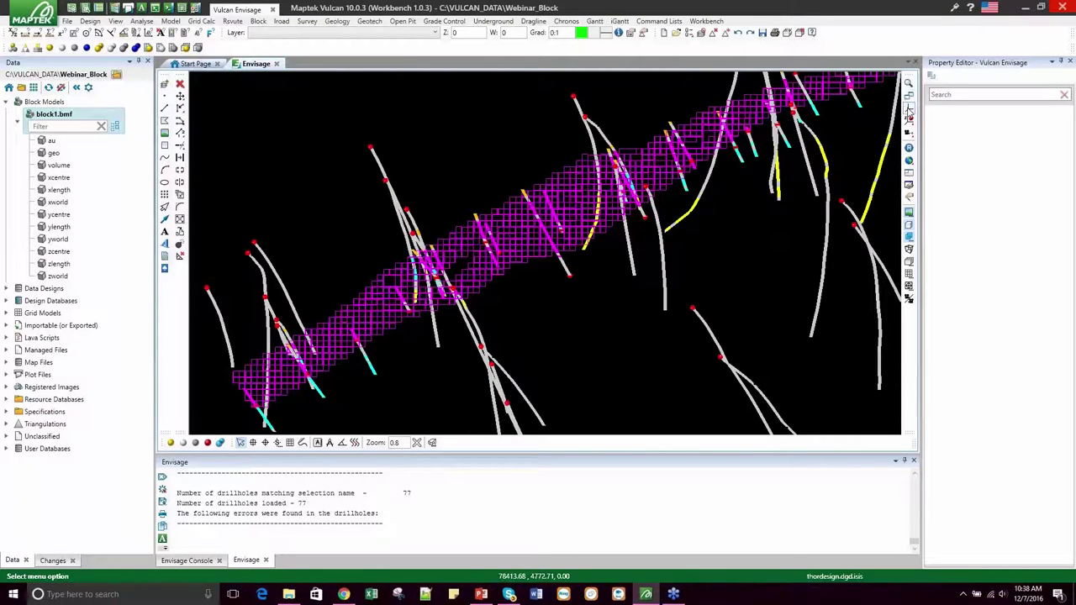
pyautogui.moveTo(576, 240); pyautogui.dragTo(460, 280)
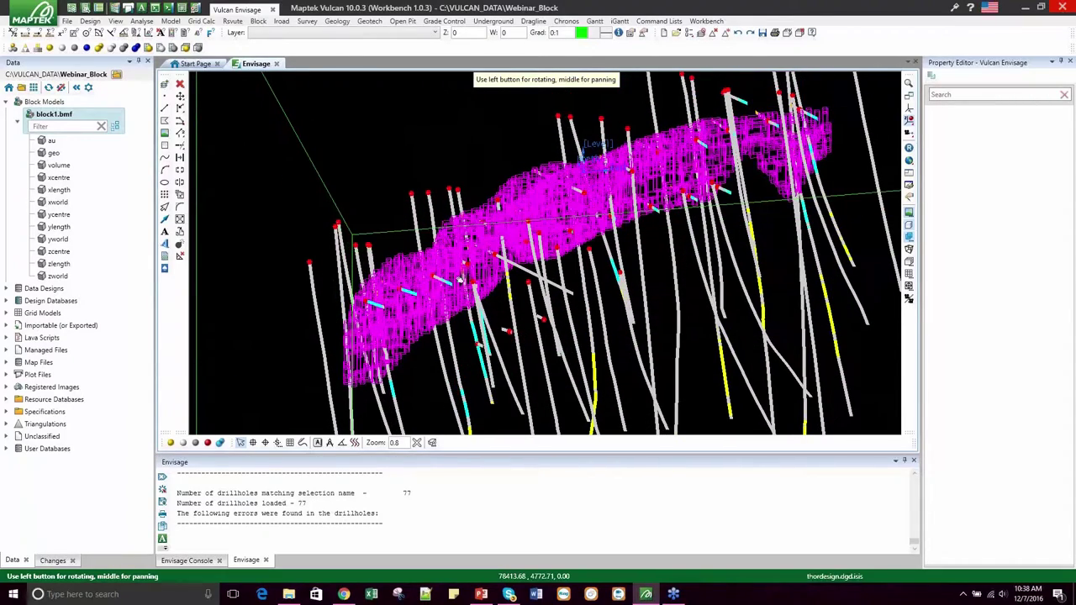
pyautogui.click(8, 424)
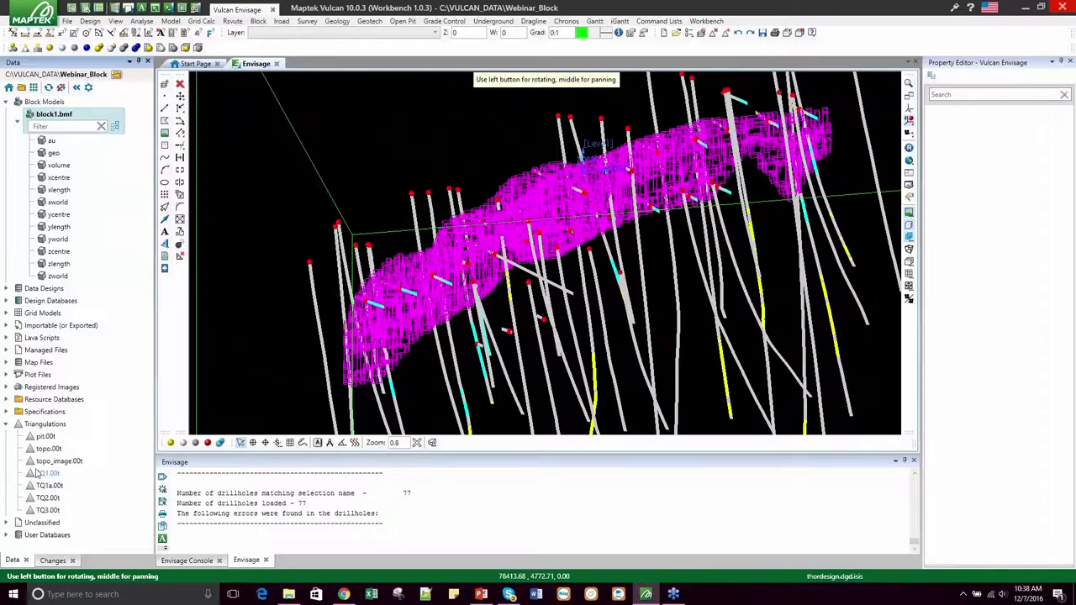
pyautogui.moveTo(46, 476)
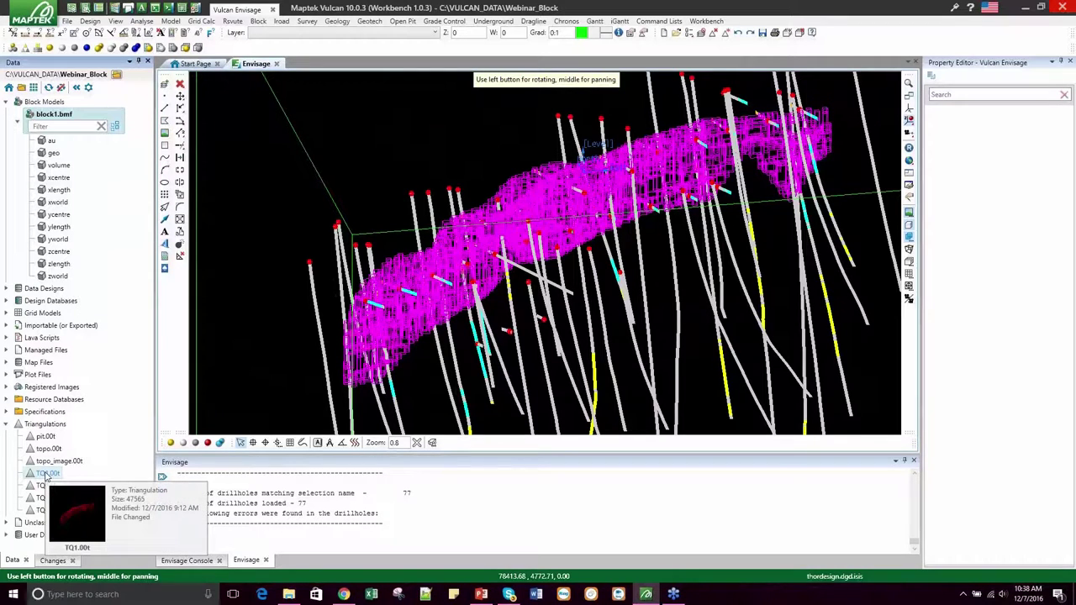
pyautogui.doubleClick(47, 475)
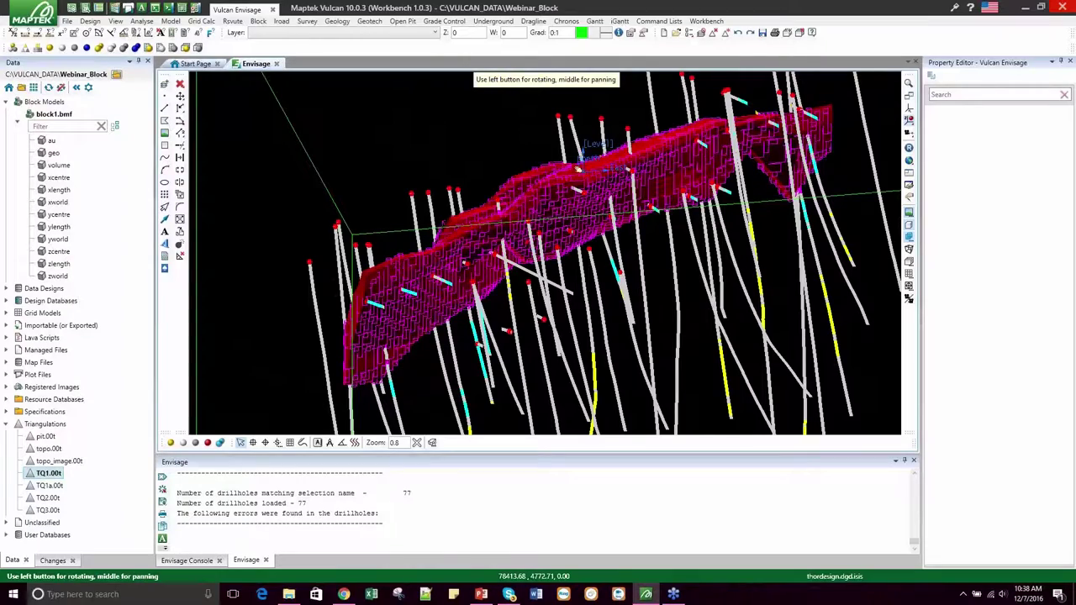
pyautogui.moveTo(529, 186); pyautogui.dragTo(517, 244)
pyautogui.scroll(-5, 518, 244)
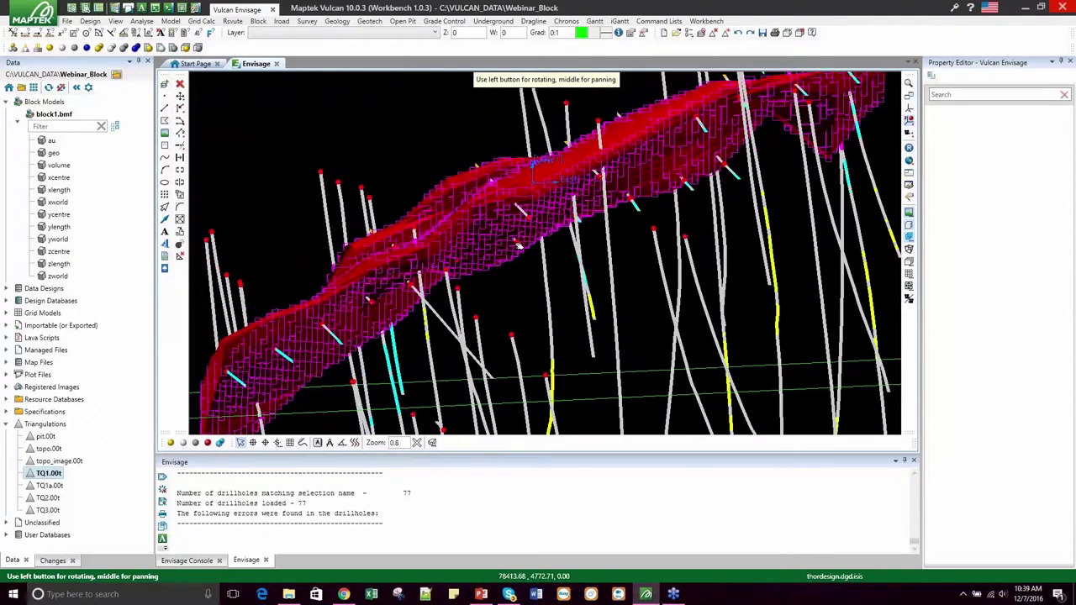
pyautogui.click(908, 120)
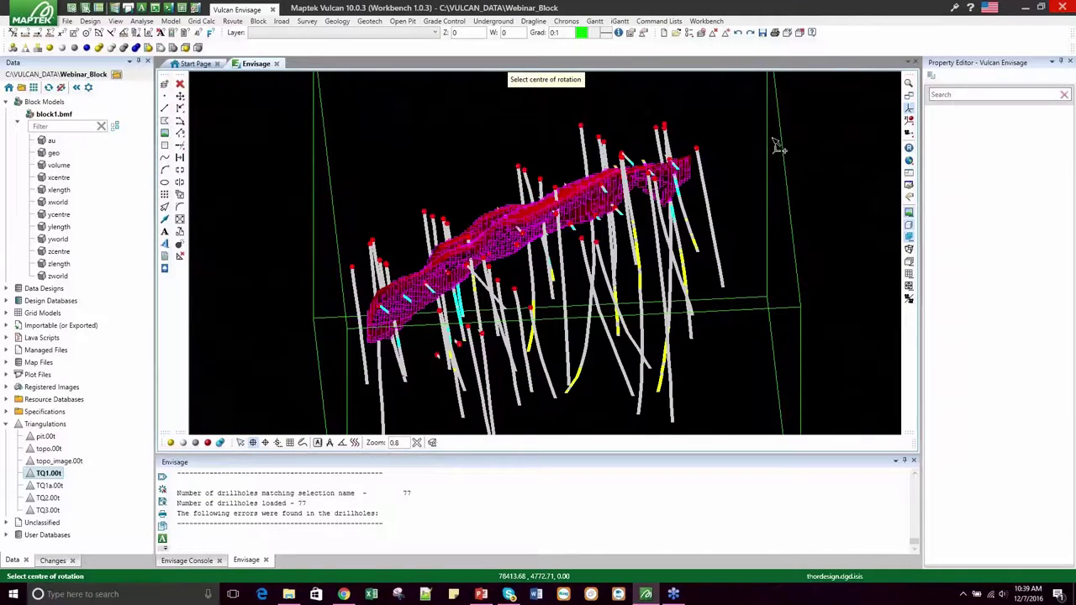
# Load individual blocks as boxes for a geo zone other than tq1, using the GEO legend, and dismiss the block display summary.
pyautogui.click(258, 21)
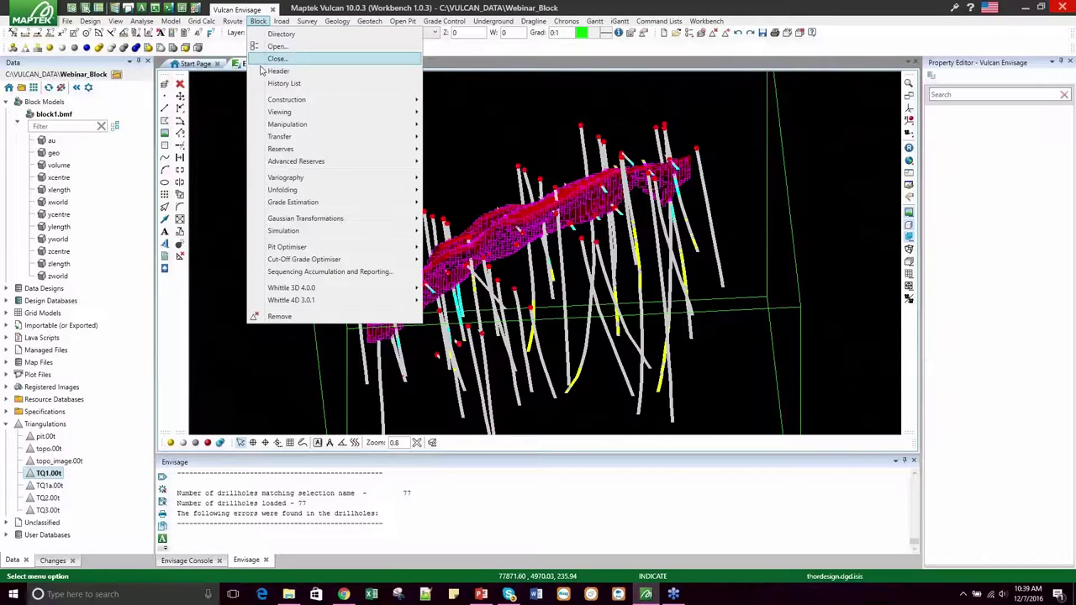
pyautogui.moveTo(270, 114)
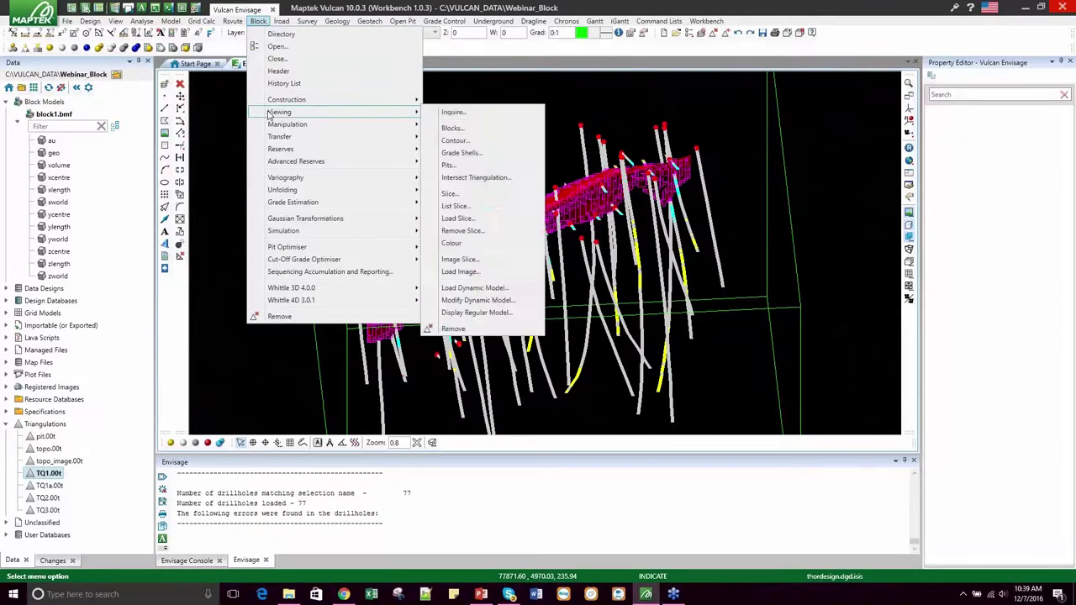
pyautogui.click(452, 128)
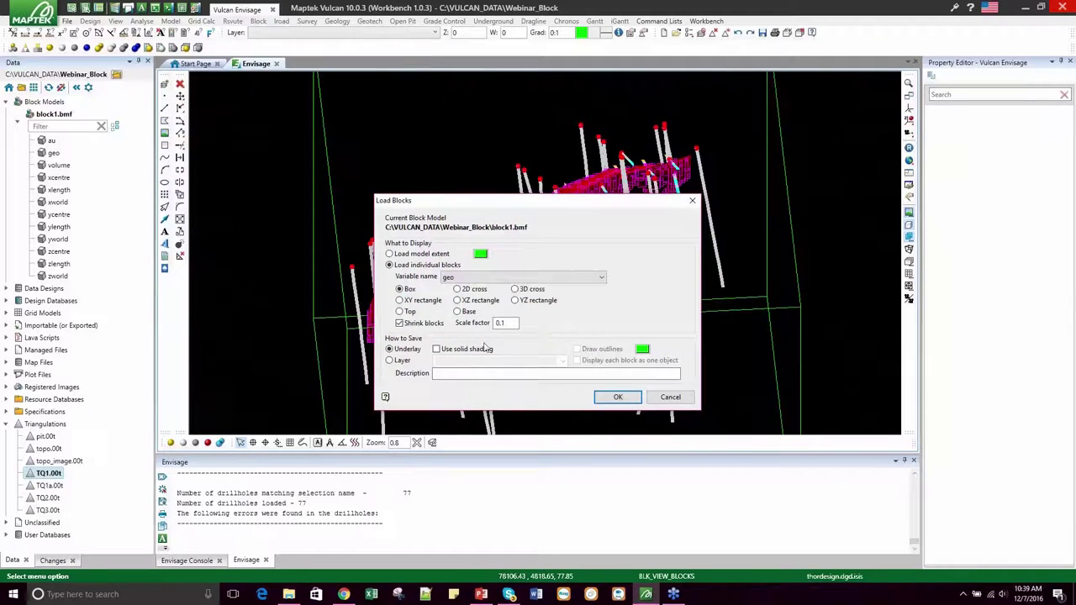
pyautogui.click(619, 397)
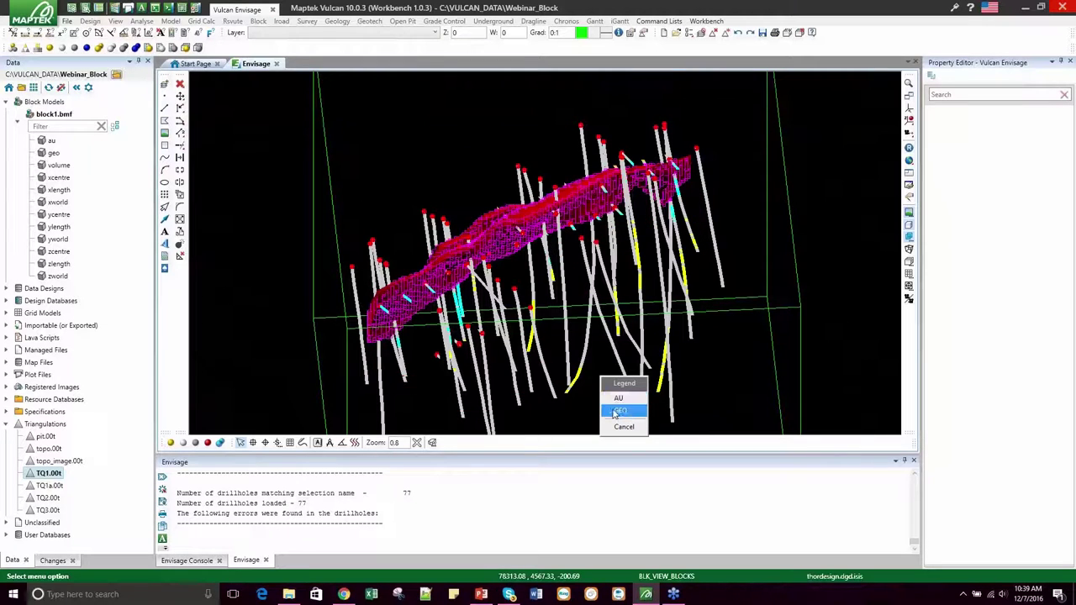
pyautogui.click(622, 411)
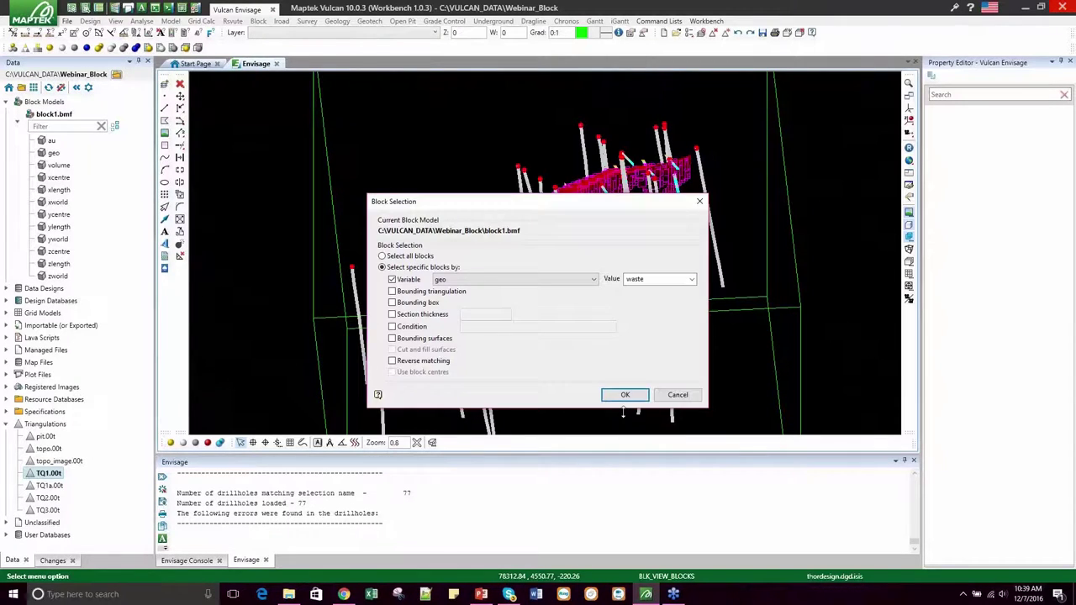
pyautogui.click(692, 281)
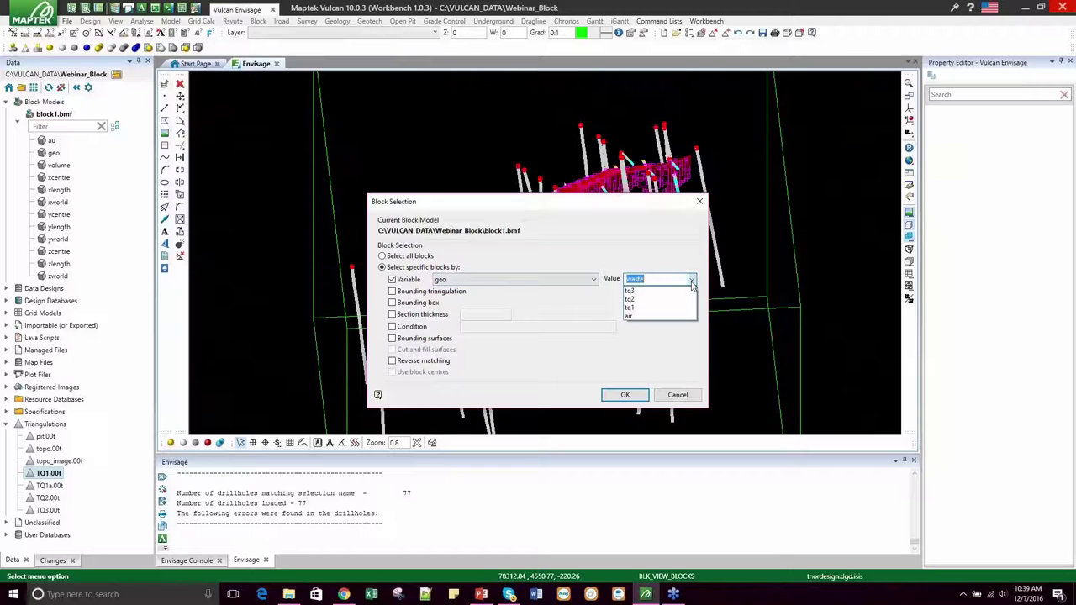
pyautogui.click(652, 309)
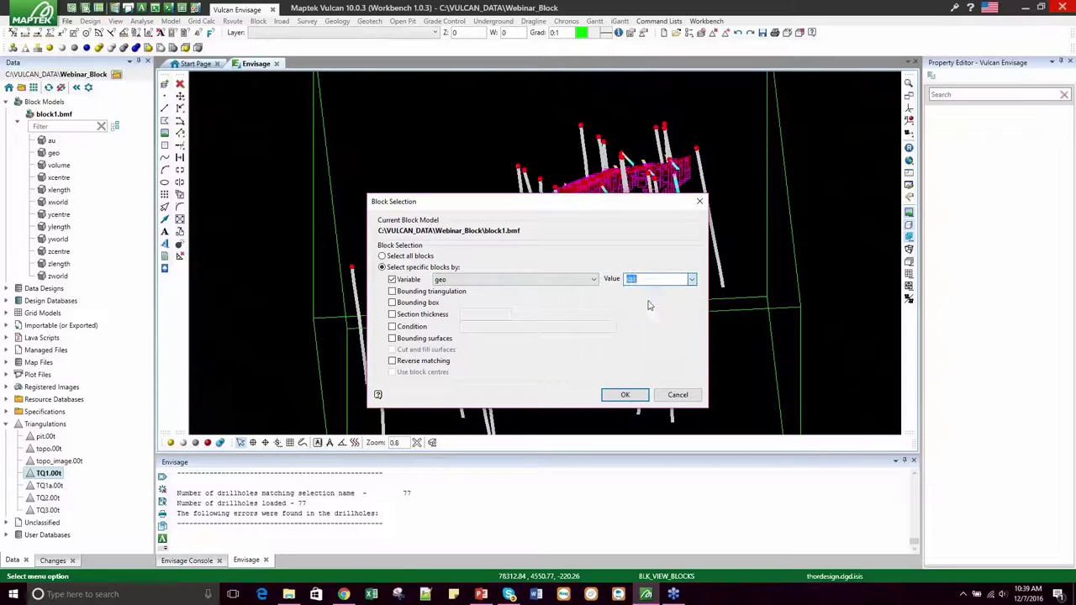
pyautogui.click(624, 394)
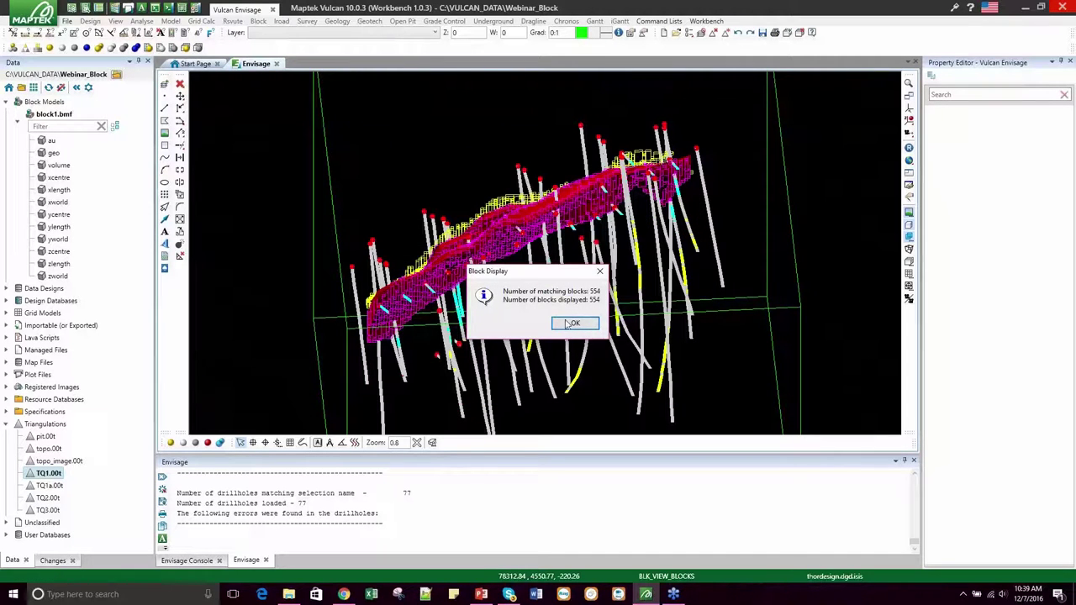
pyautogui.click(572, 324)
# Rotate and zoom around the model to examine the newly loaded blocks against the TQ1 solid and the drillholes.
pyautogui.click(909, 96)
pyautogui.click(507, 220)
pyautogui.moveTo(505, 223); pyautogui.dragTo(588, 220)
pyautogui.scroll(5, 546, 222)
pyautogui.moveTo(615, 280); pyautogui.dragTo(497, 274)
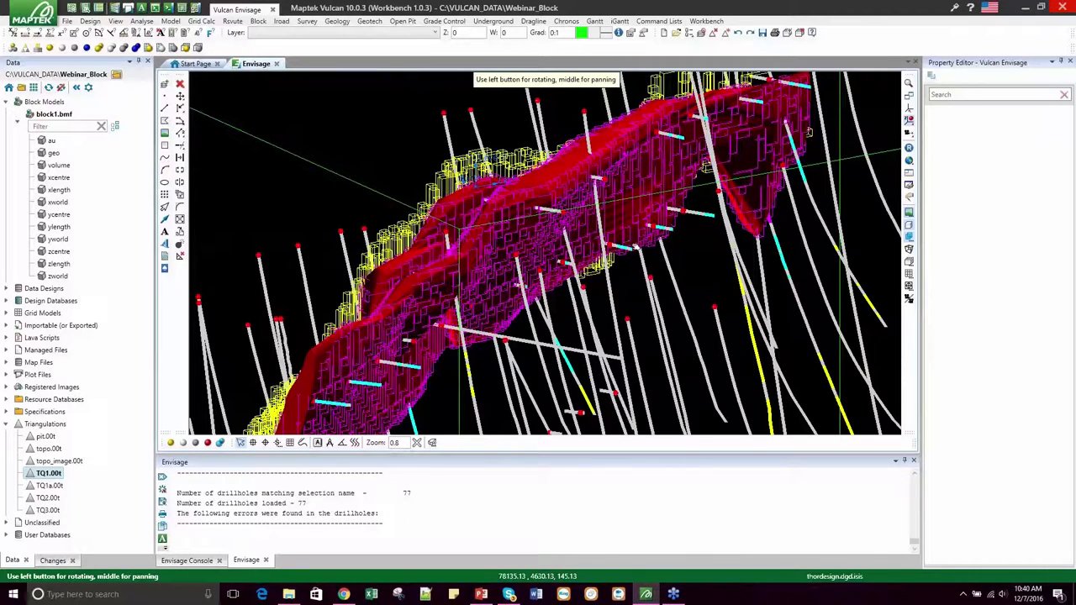
pyautogui.moveTo(514, 169); pyautogui.dragTo(515, 179)
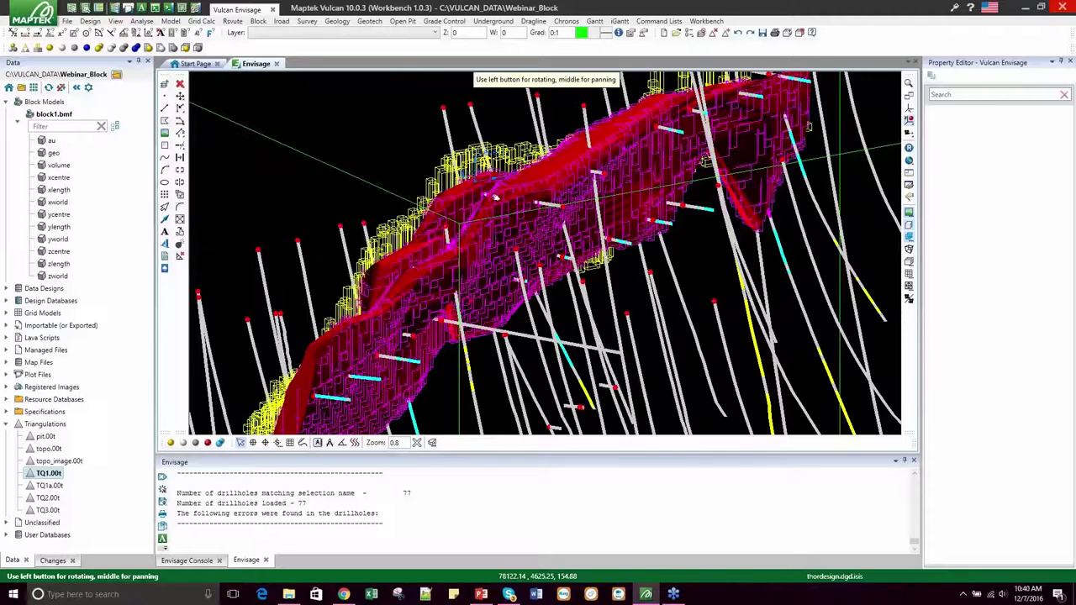
pyautogui.moveTo(809, 127); pyautogui.dragTo(724, 136)
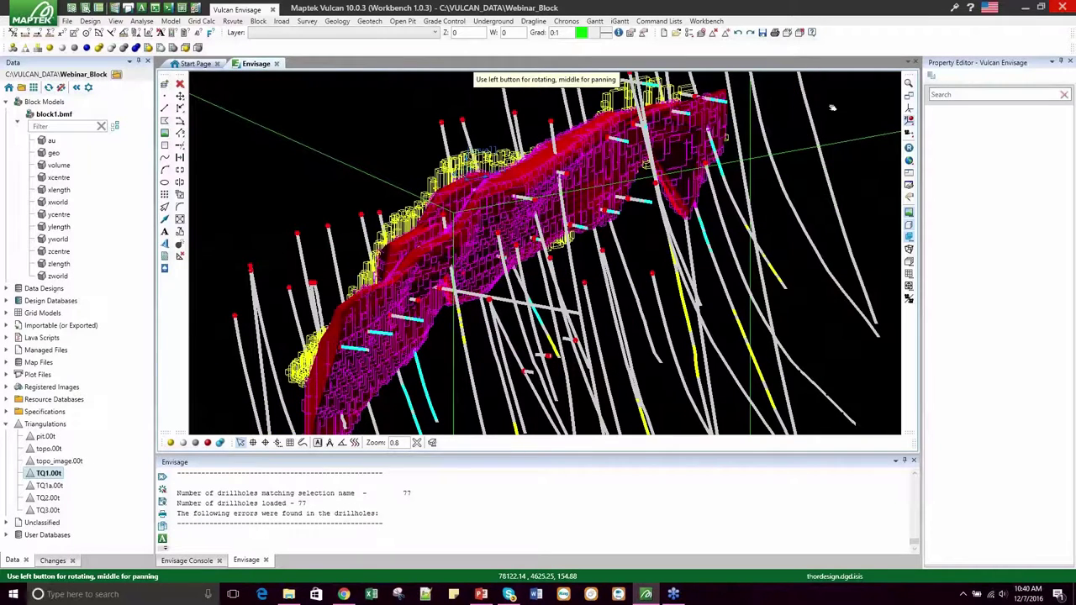
pyautogui.click(908, 107)
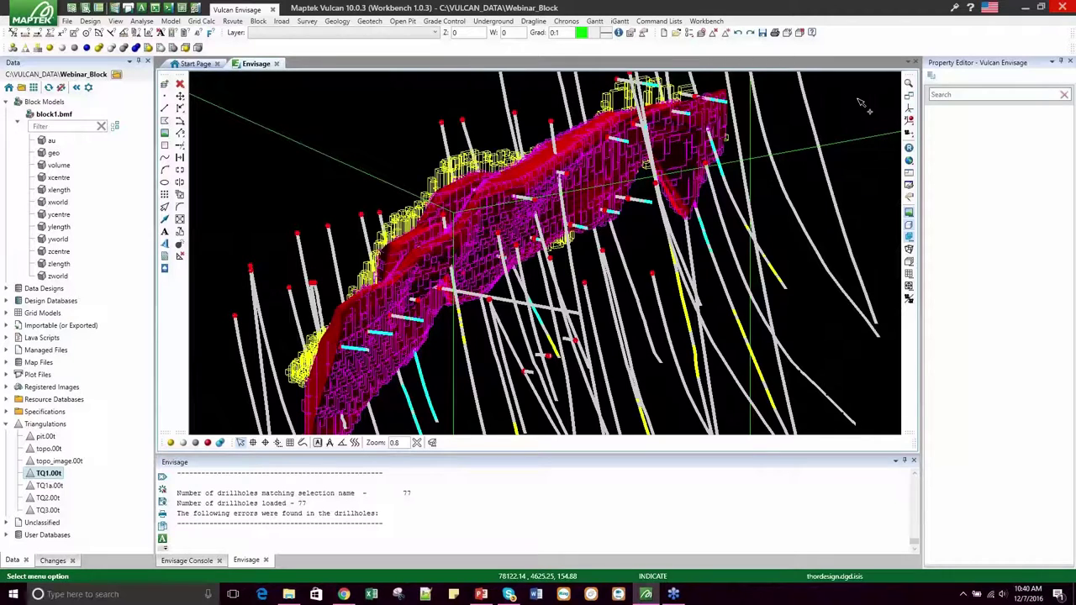
# Remove both block underlays and the TQ1.00t triangulation from the display, leaving the drillholes and model extent.
pyautogui.click(259, 21)
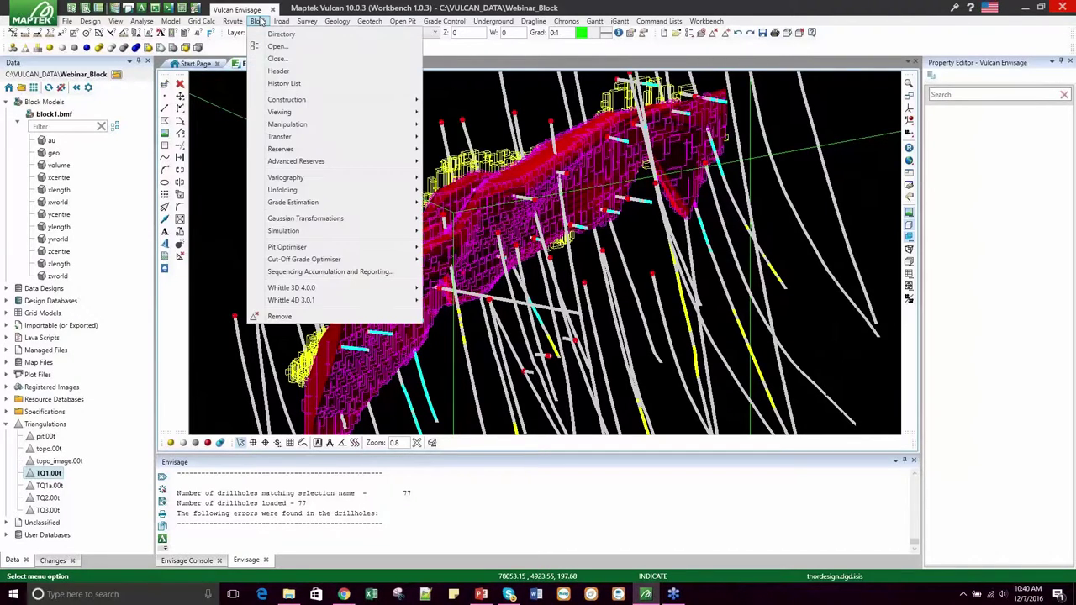
pyautogui.moveTo(280, 112)
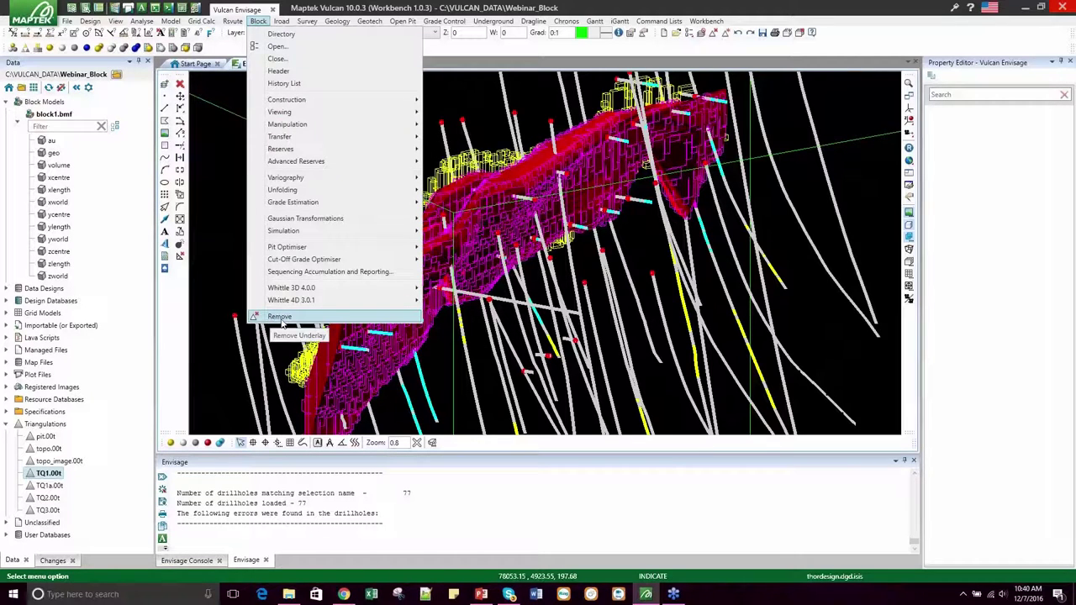
pyautogui.click(281, 318)
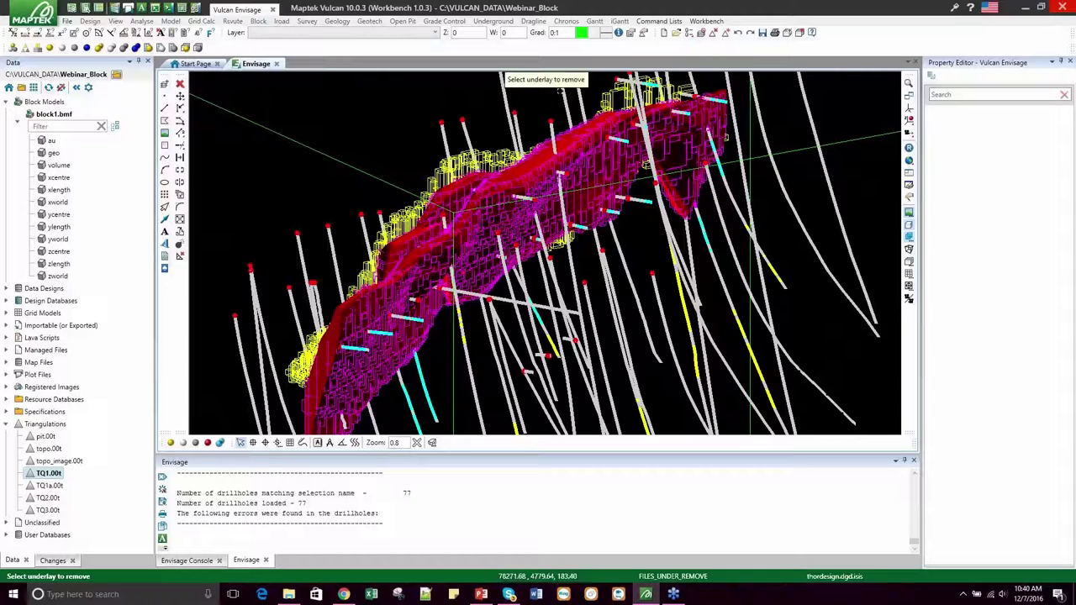
pyautogui.click(434, 187)
pyautogui.rightClick(434, 187)
pyautogui.click(433, 187)
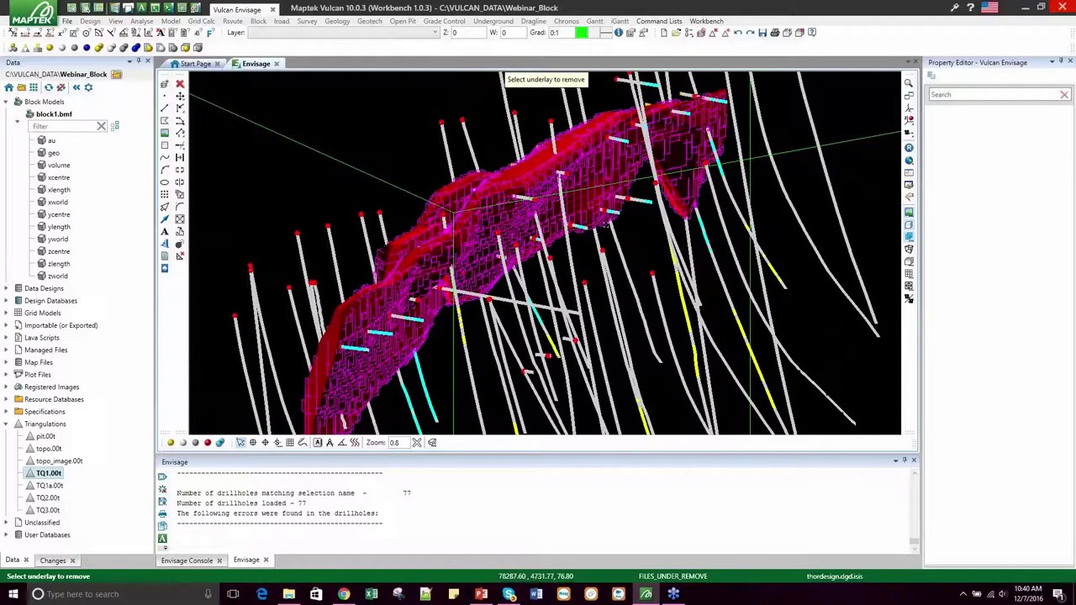
pyautogui.click(607, 227)
pyautogui.click(606, 227)
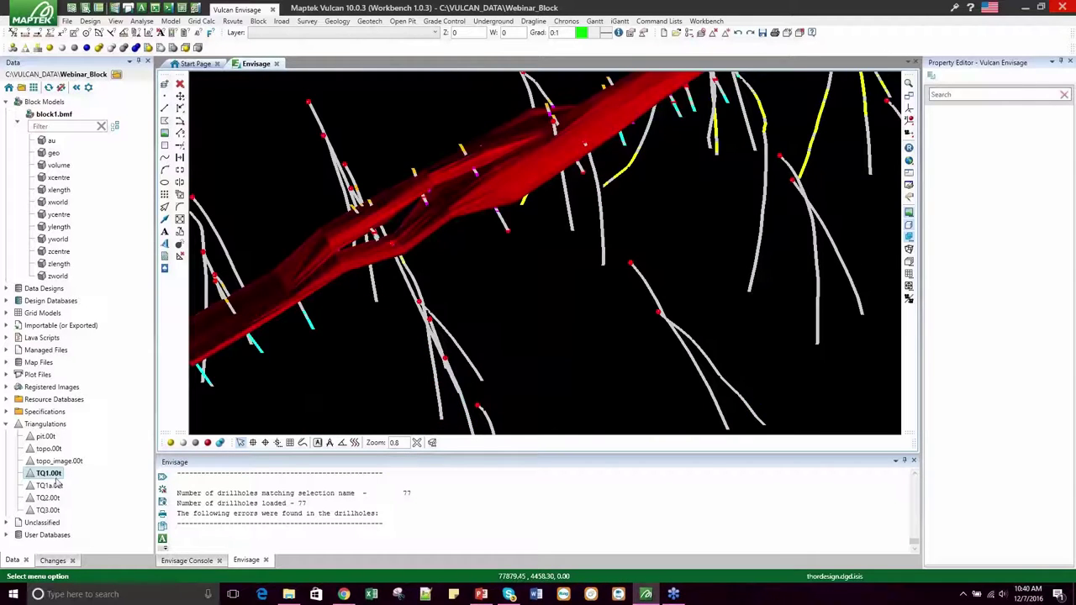
pyautogui.rightClick(54, 474)
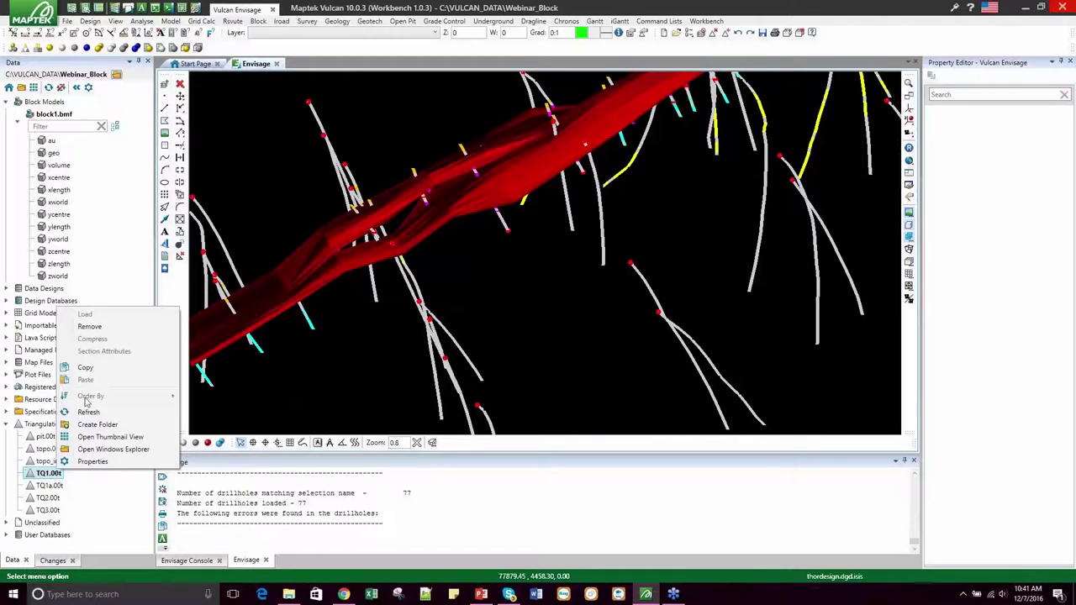
pyautogui.click(90, 328)
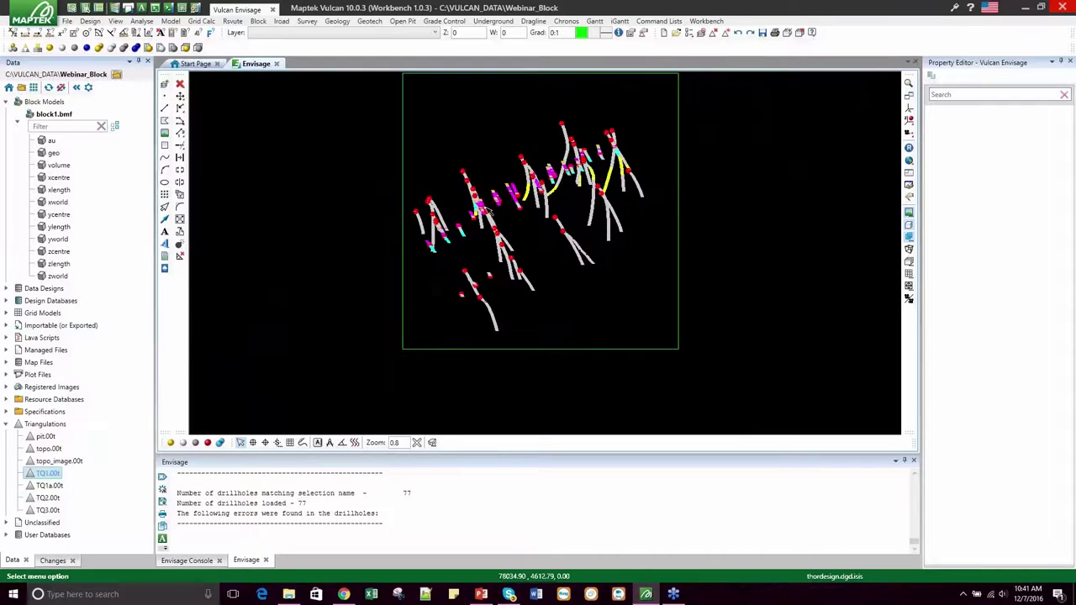
# Set up a block model slice of the geo variable with filled blocks and white block edges, coloured by the GEO legend.
pyautogui.click(258, 21)
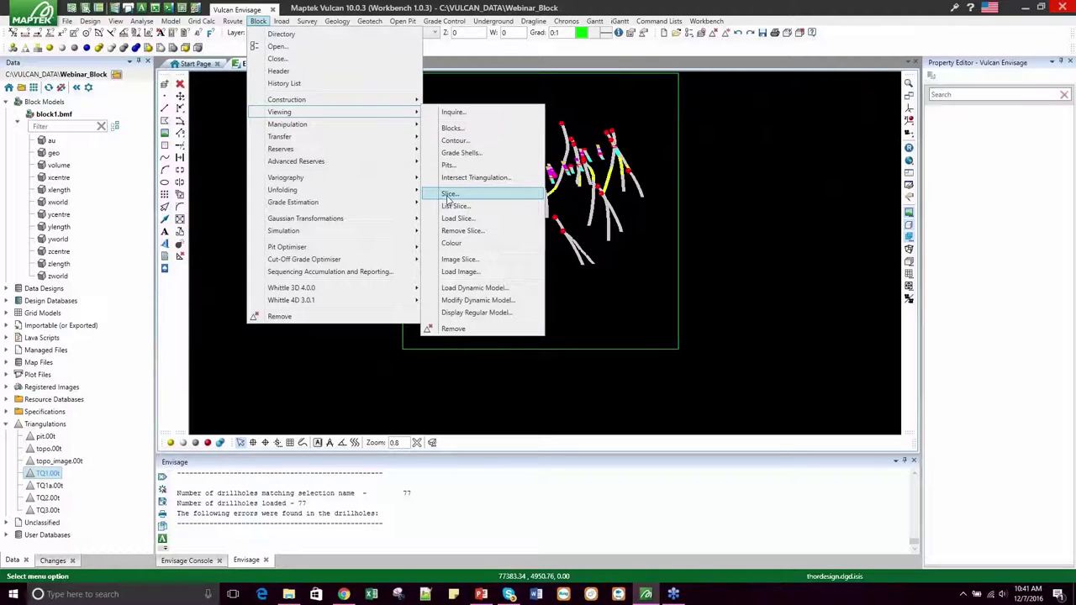
pyautogui.click(450, 196)
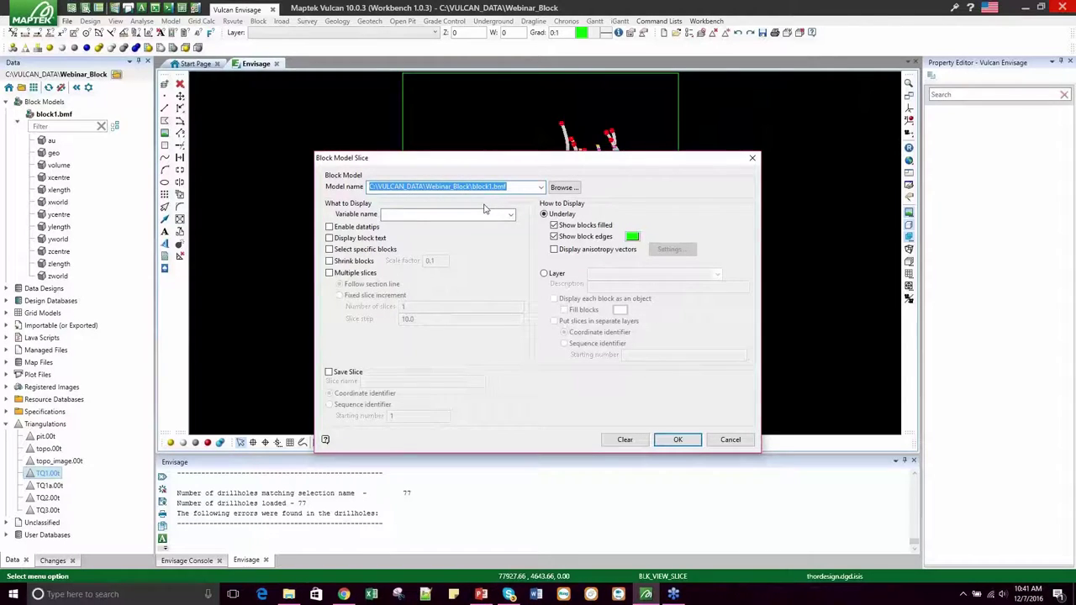
pyautogui.click(510, 215)
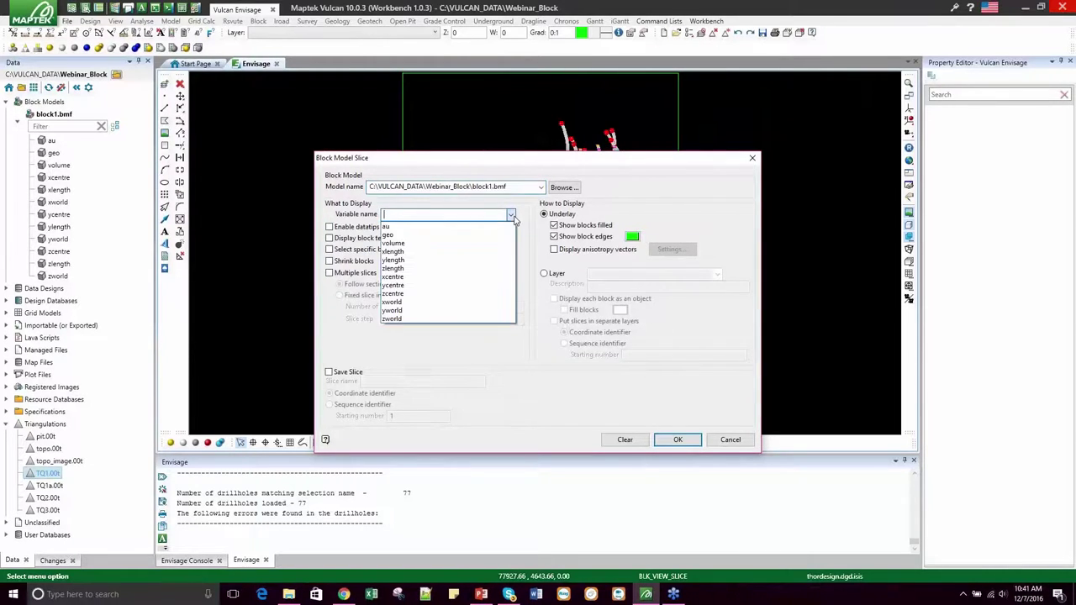
pyautogui.click(389, 235)
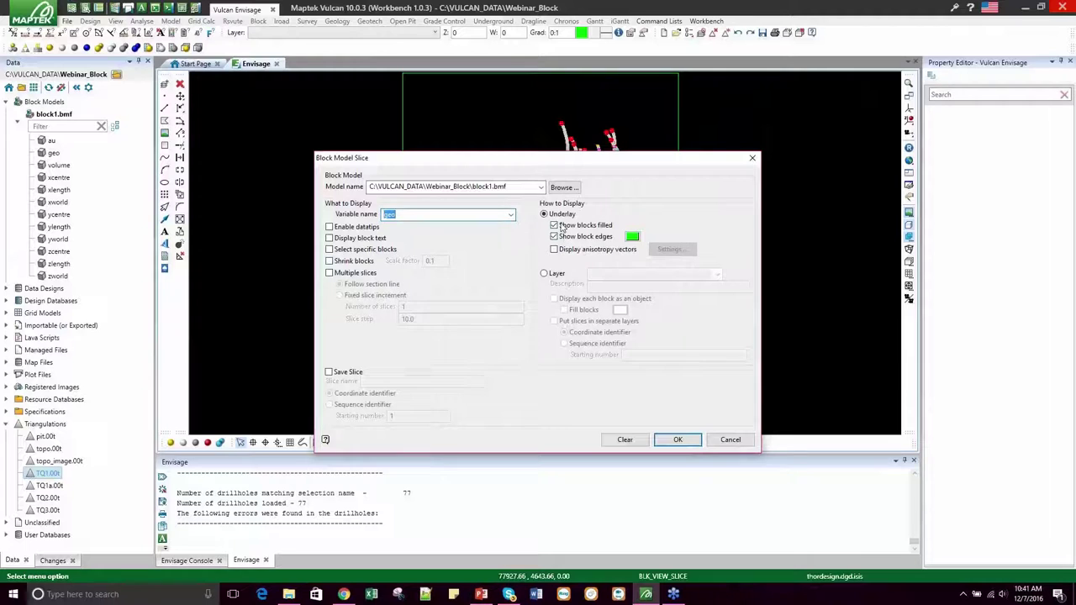
pyautogui.click(632, 237)
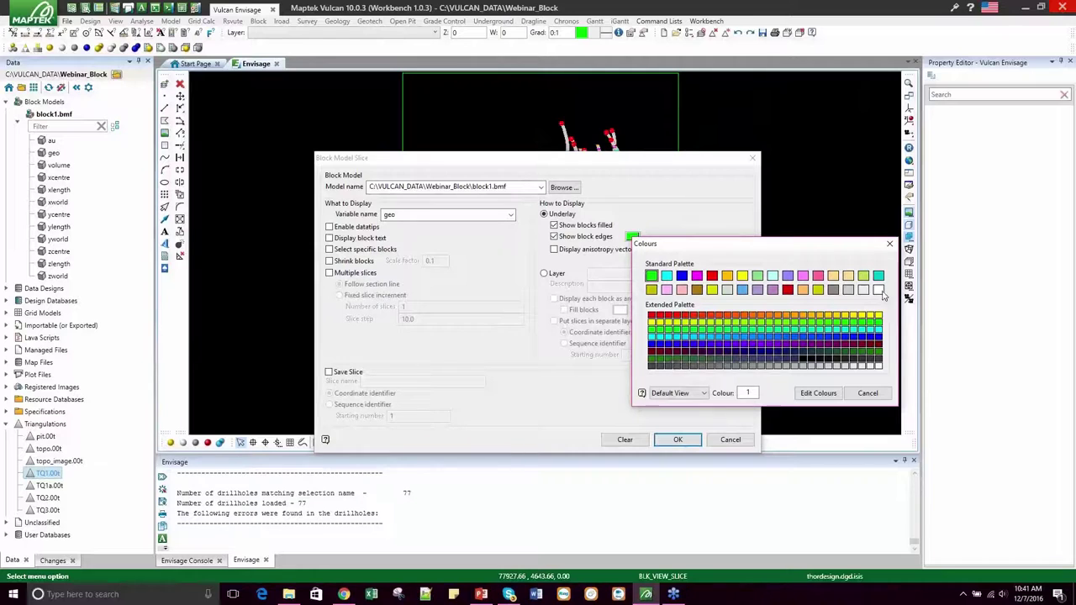
pyautogui.click(878, 290)
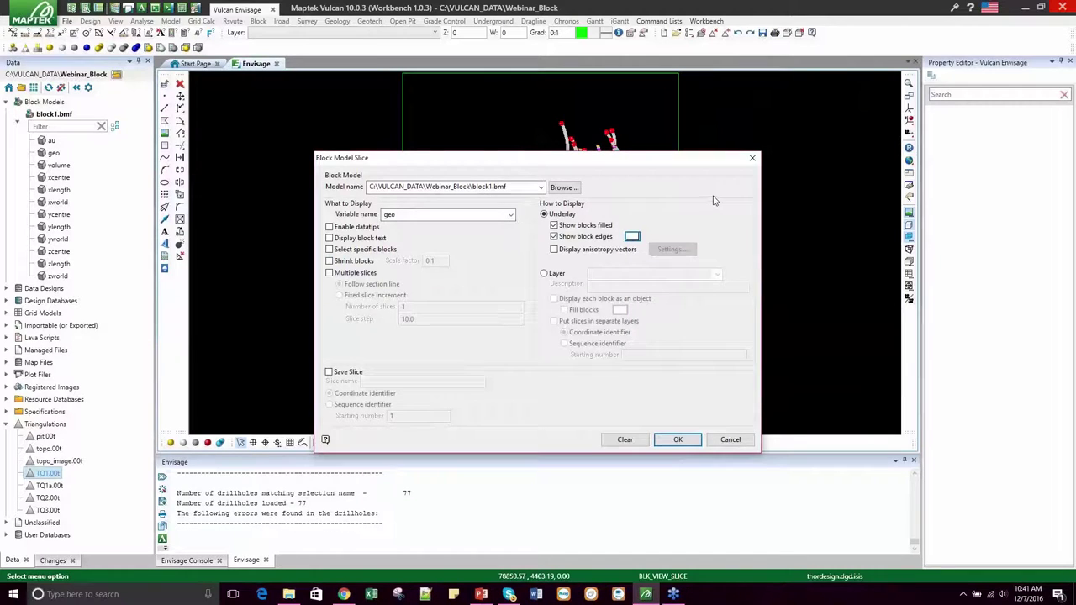
pyautogui.click(676, 441)
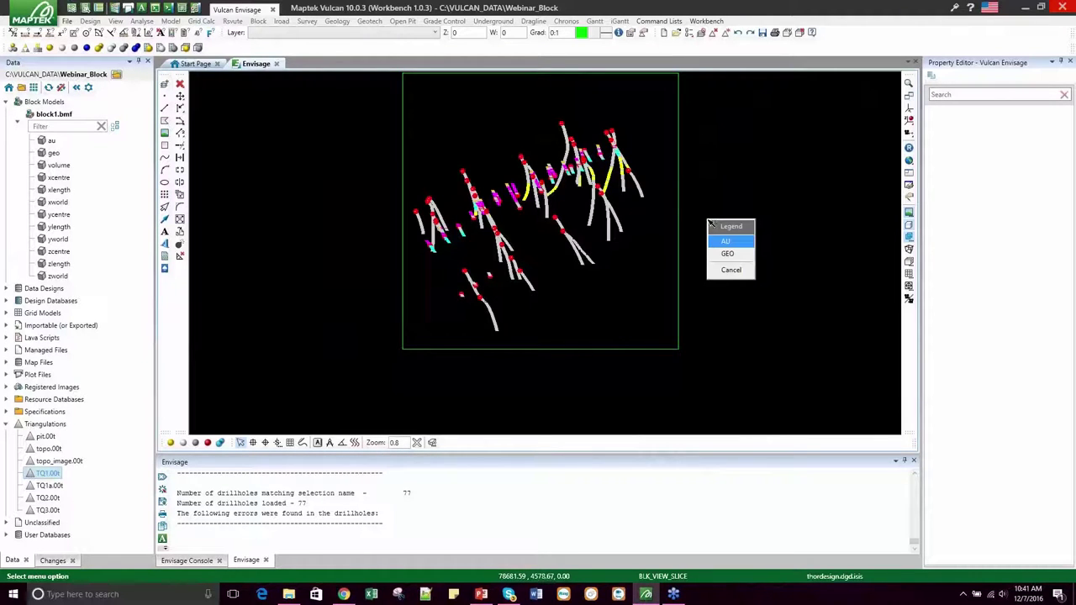
pyautogui.click(729, 255)
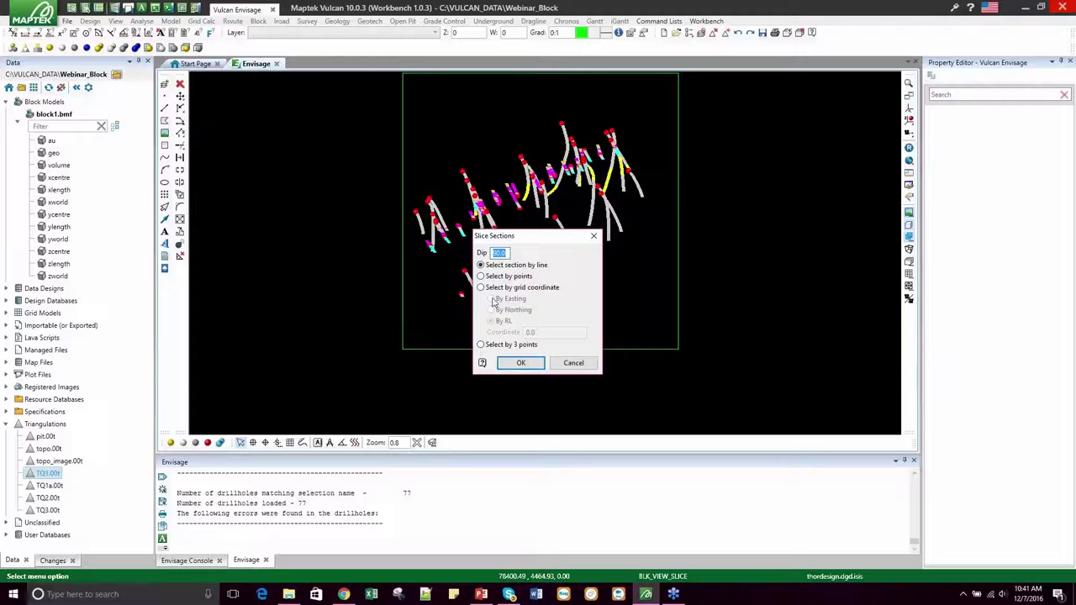
pyautogui.moveTo(504, 241); pyautogui.dragTo(729, 97)
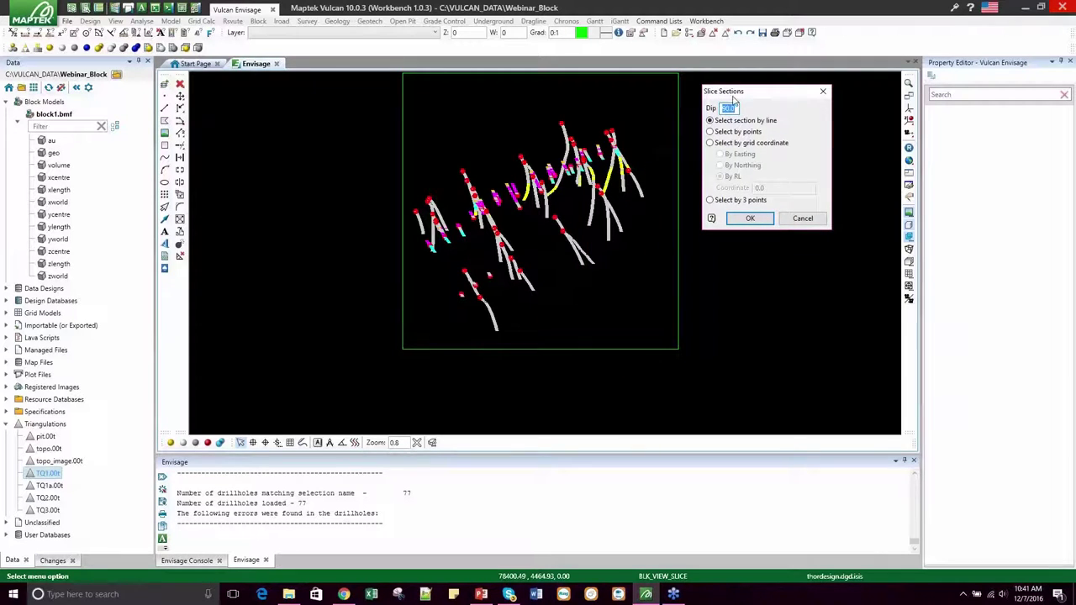
# Cut the slice at 90° dip by selecting two points along the northwest–southeast line of drillholes in the western half of the model.
pyautogui.click(711, 132)
pyautogui.click(745, 219)
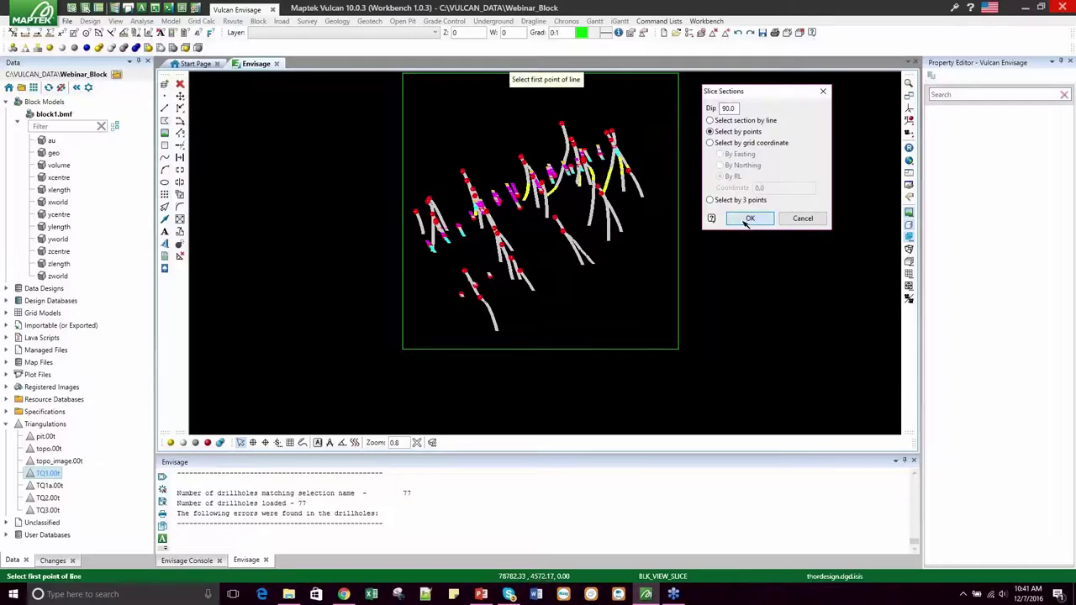
pyautogui.click(446, 142)
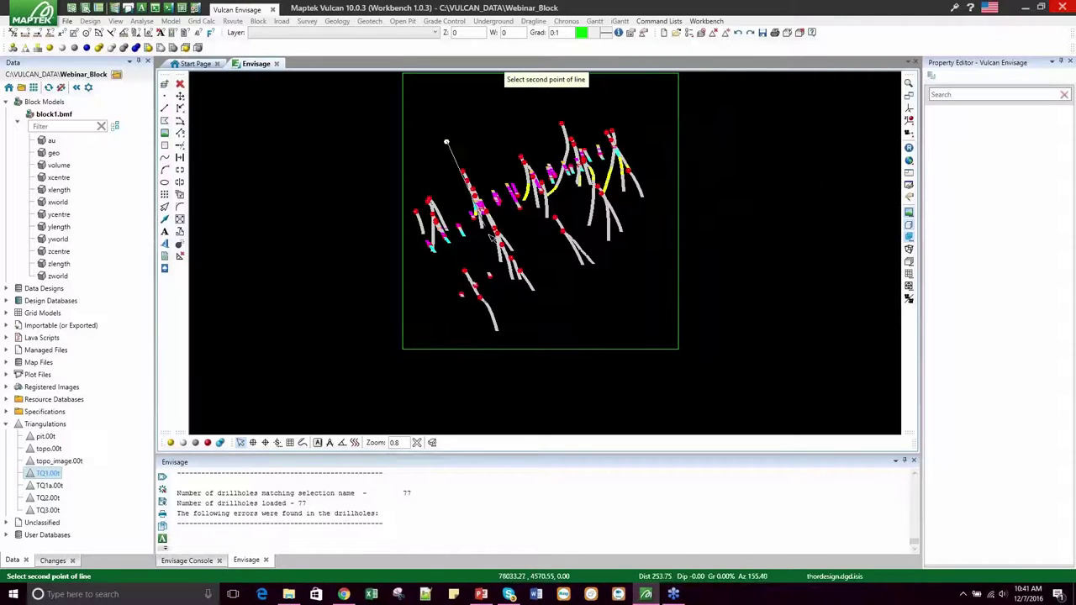
pyautogui.click(545, 310)
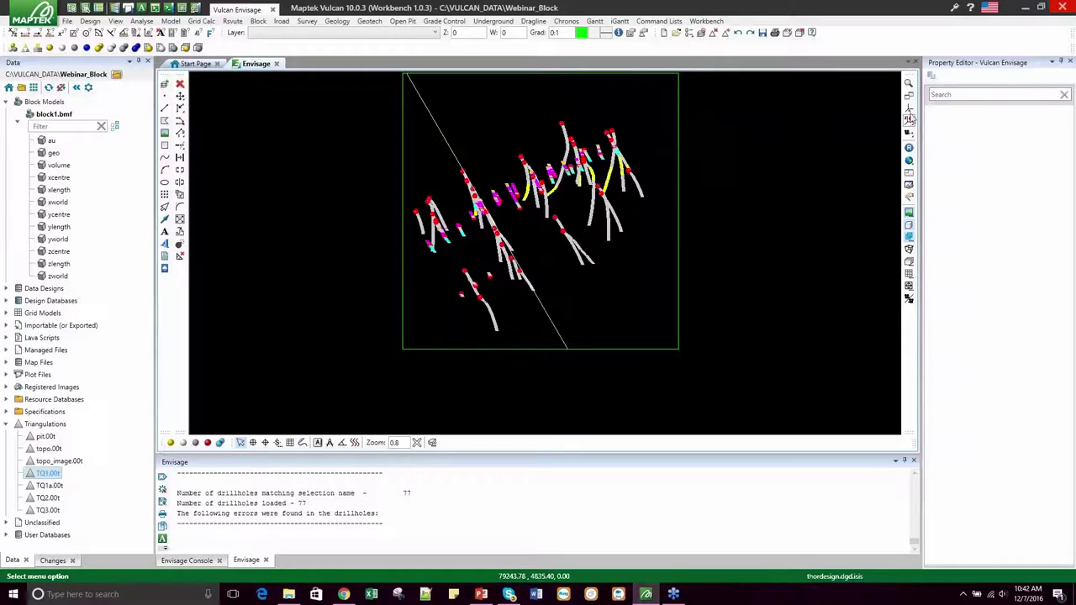
# Rotate and zoom around the vertical slice to examine its geo zones against the nearby drillholes.
pyautogui.click(908, 120)
pyautogui.click(504, 220)
pyautogui.moveTo(487, 261); pyautogui.dragTo(567, 174)
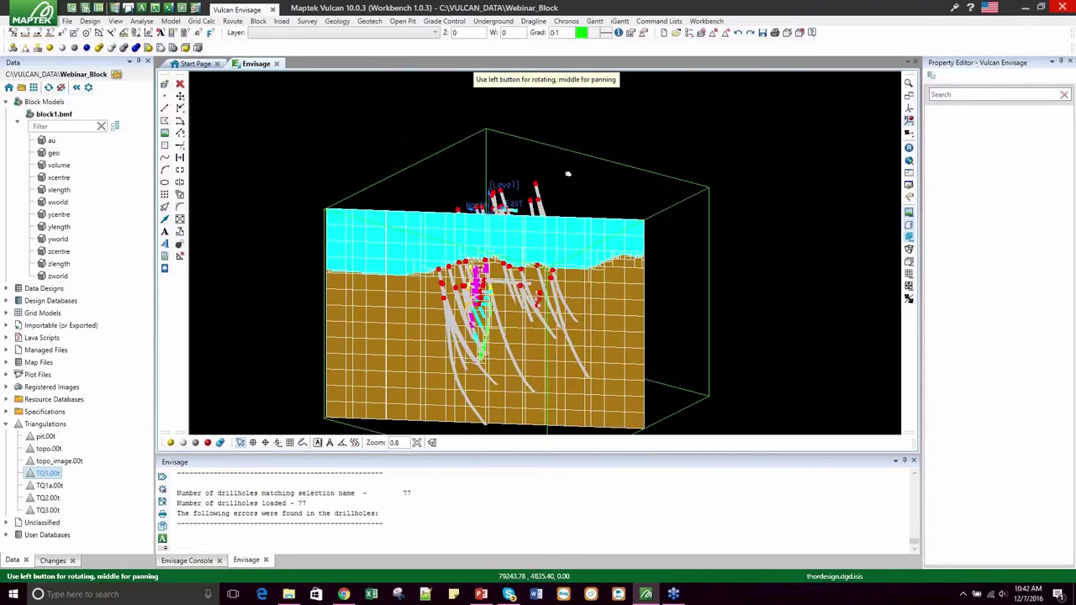
pyautogui.scroll(6, 528, 299)
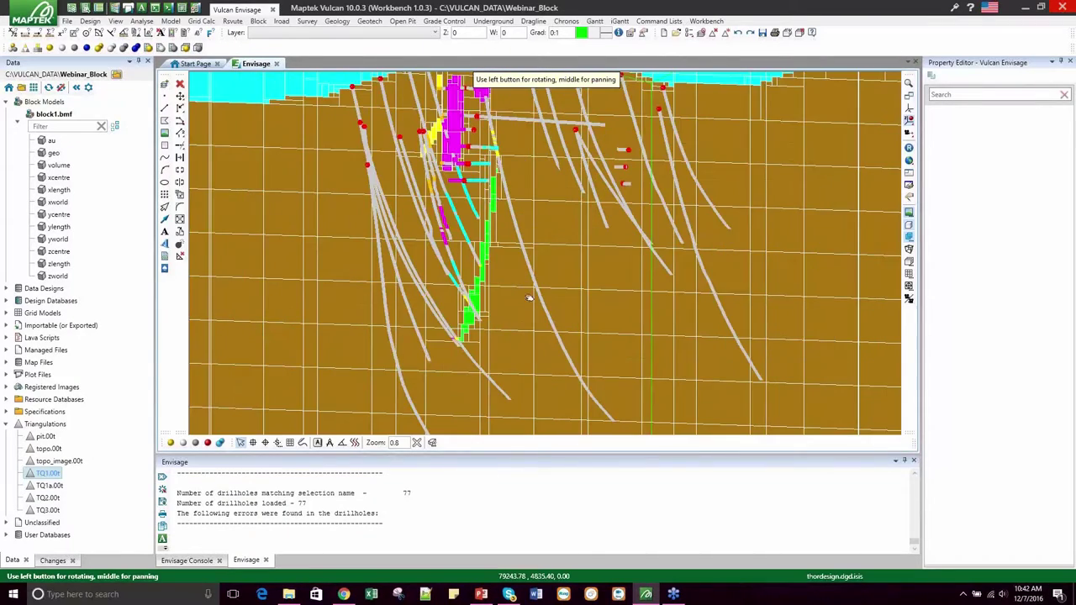
pyautogui.scroll(-5, 528, 298)
pyautogui.moveTo(543, 264); pyautogui.dragTo(622, 330)
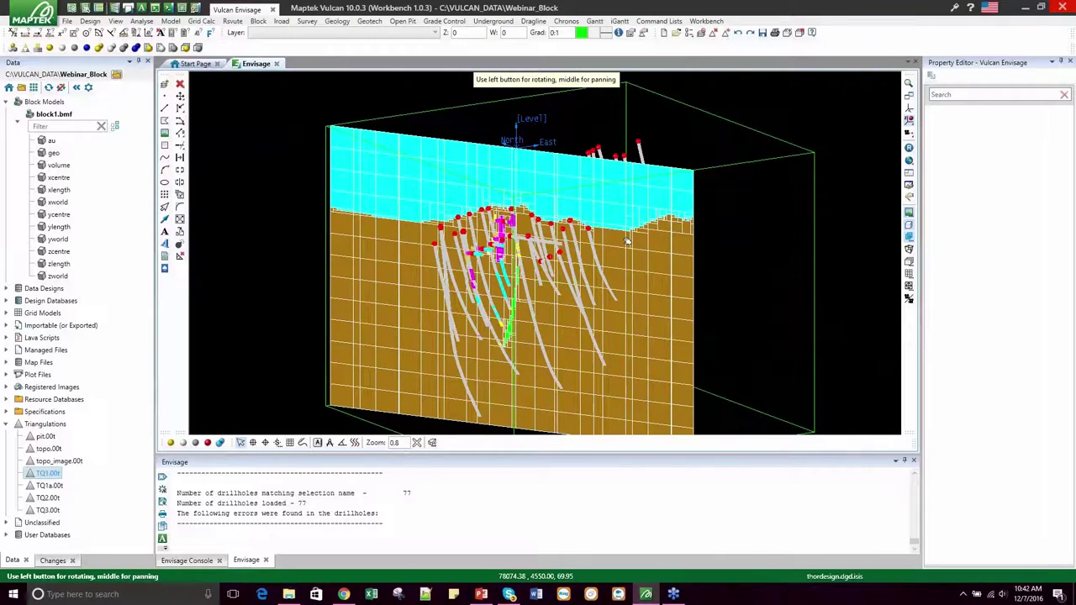
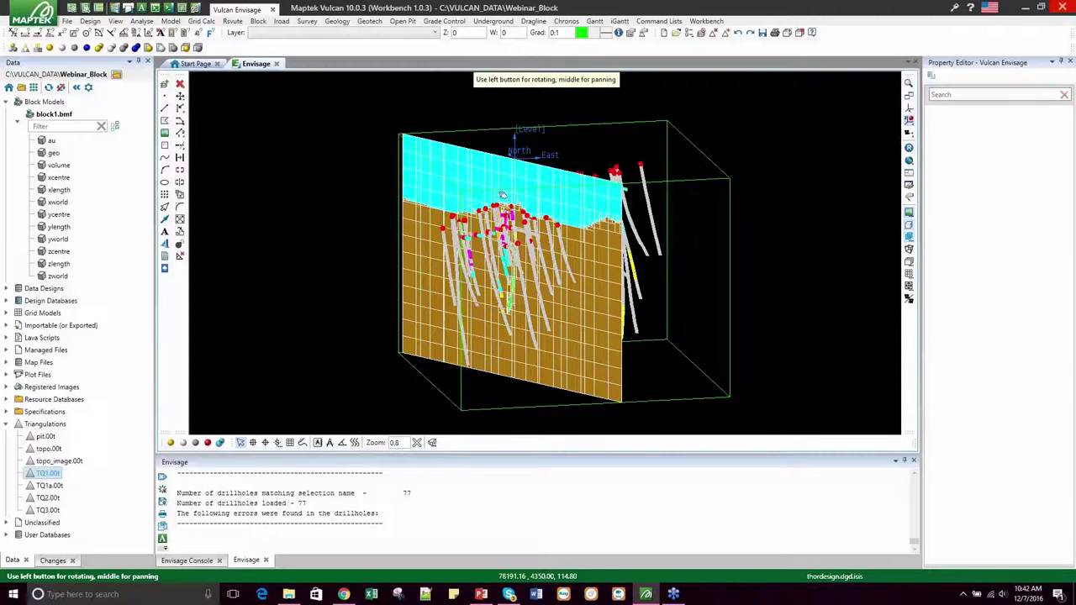
pyautogui.click(909, 112)
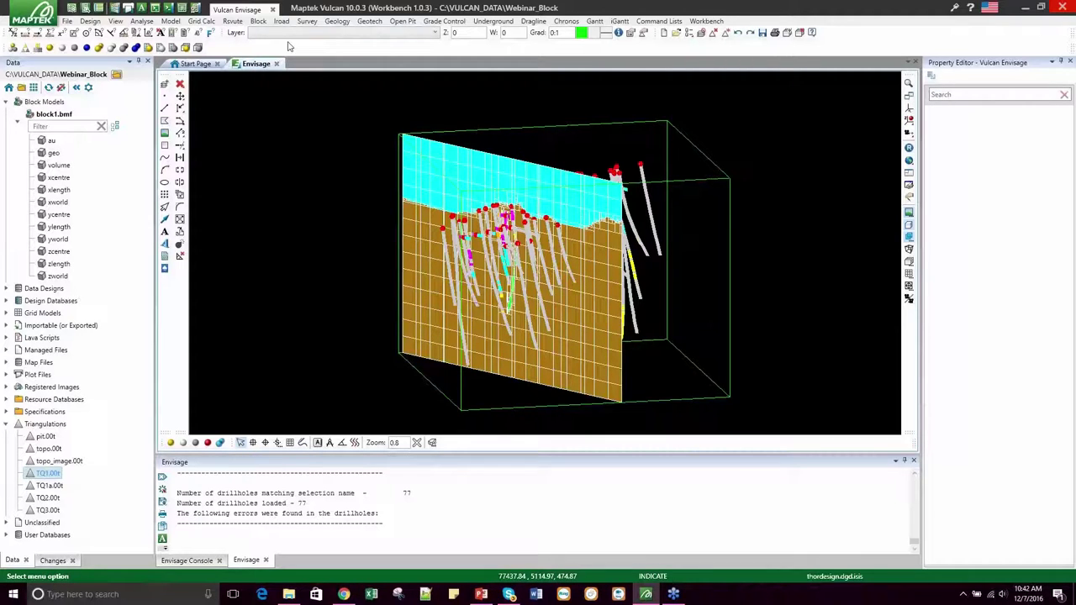
# Add a horizontal slice of the geo variable by RL grid coordinate, coloured by the GEO legend, and view it against the vertical slice.
pyautogui.click(257, 21)
pyautogui.moveTo(271, 113)
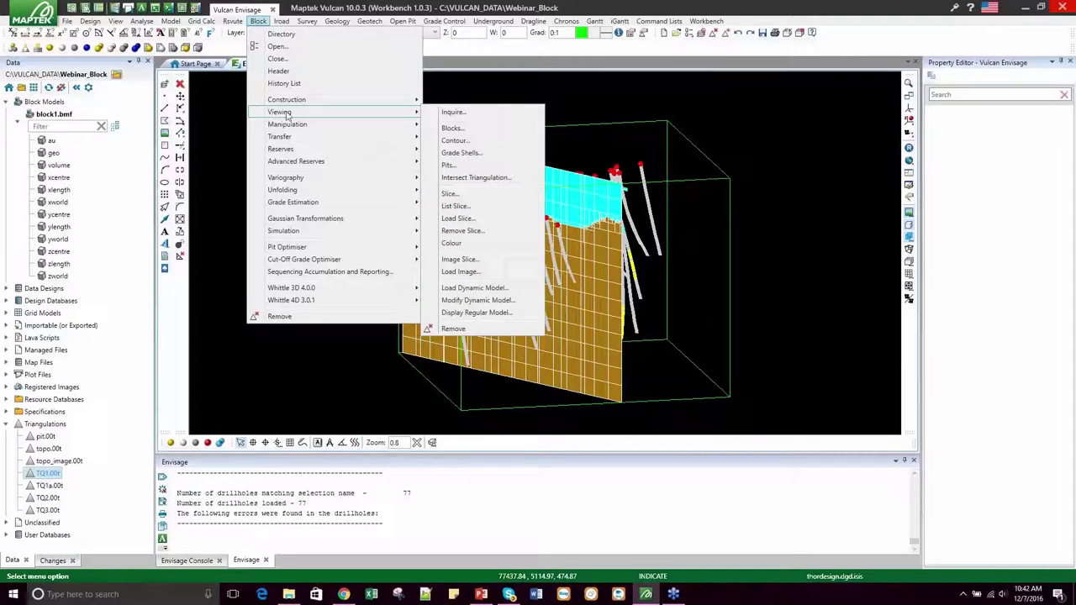
pyautogui.click(454, 195)
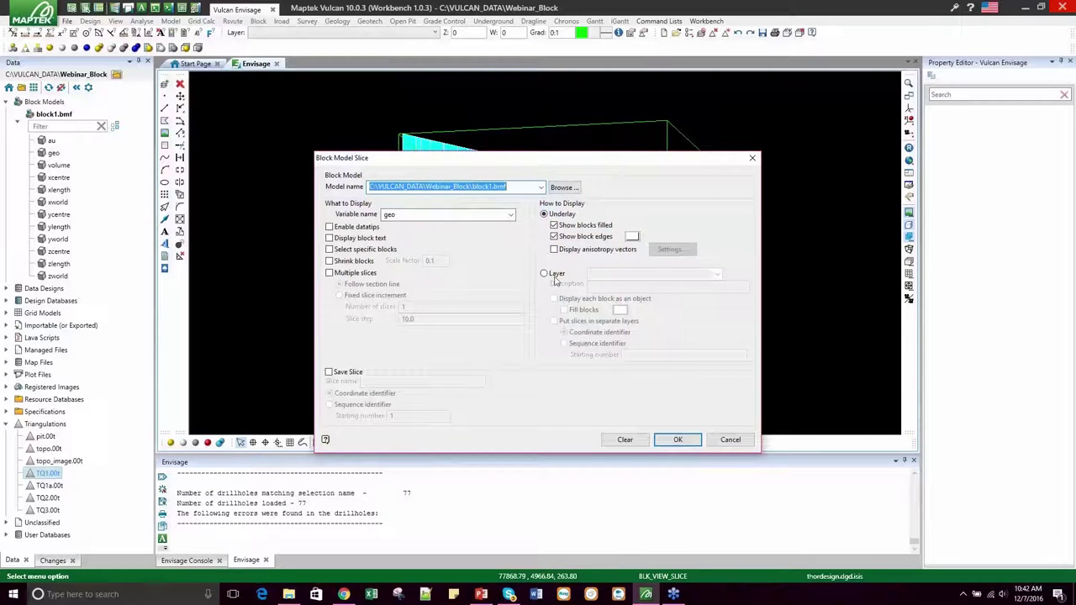
pyautogui.click(680, 441)
pyautogui.click(681, 453)
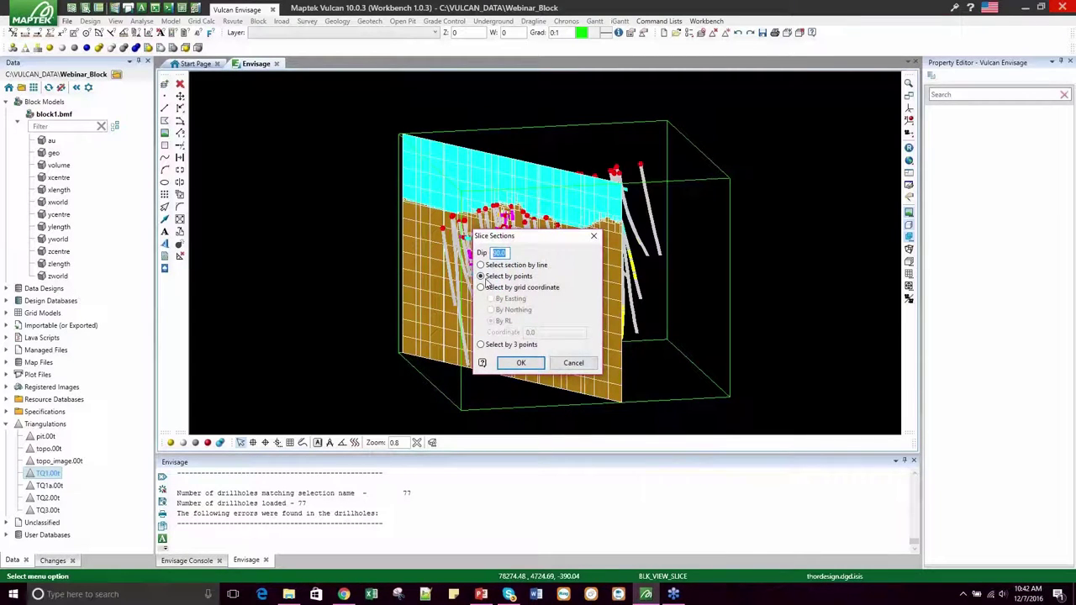
pyautogui.click(481, 288)
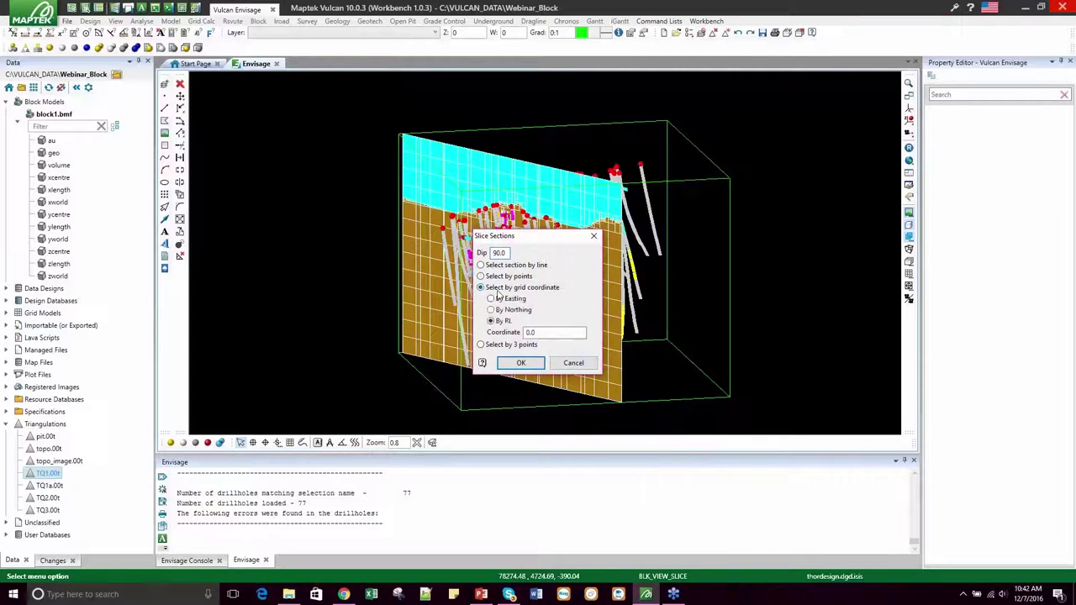
pyautogui.click(524, 363)
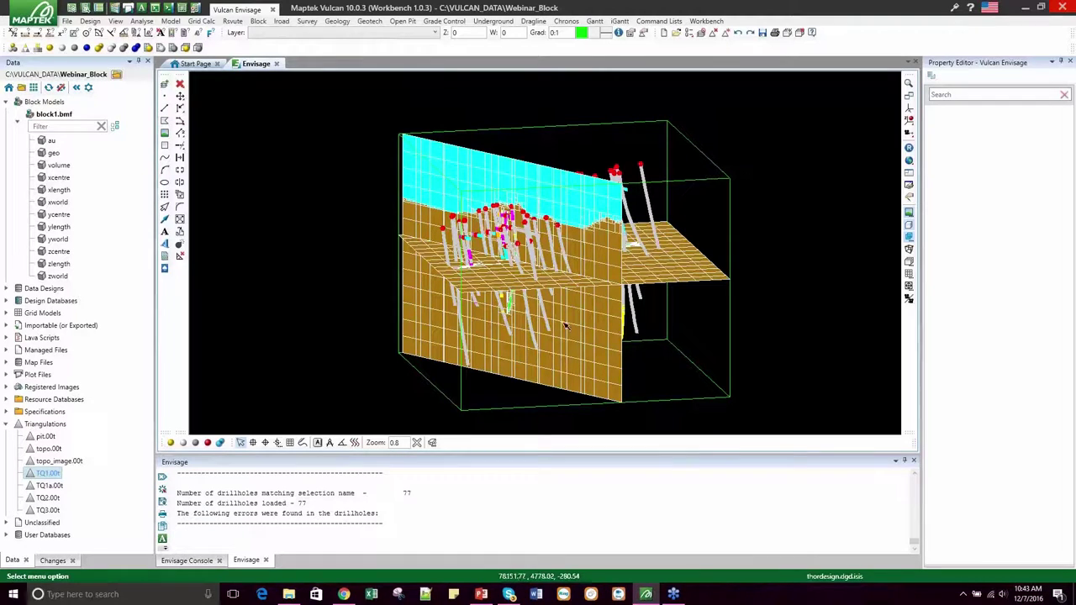
pyautogui.click(908, 109)
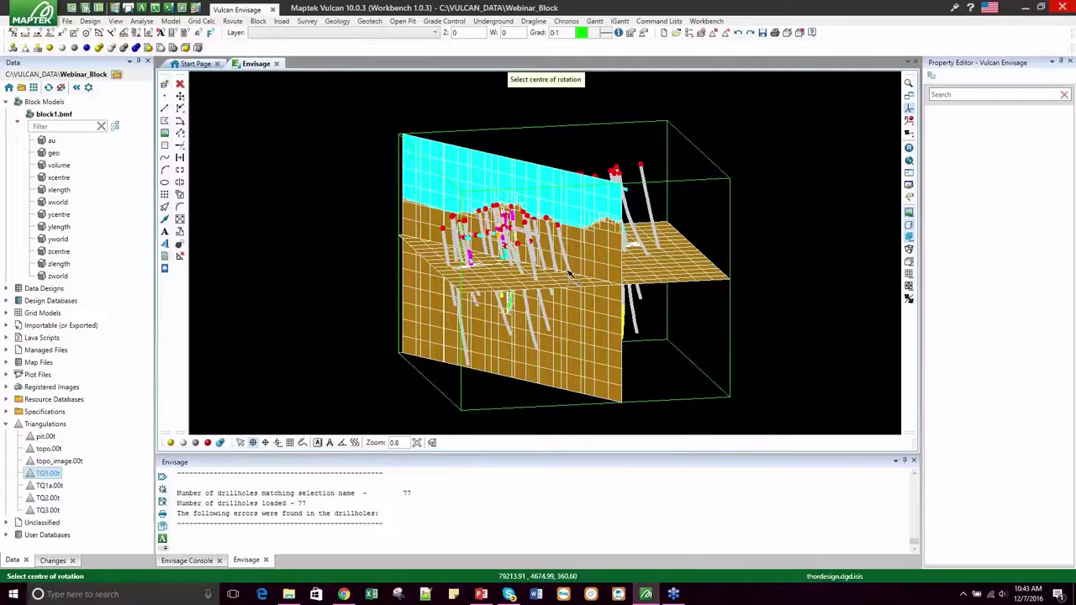
pyautogui.click(569, 274)
pyautogui.moveTo(570, 252); pyautogui.dragTo(473, 311)
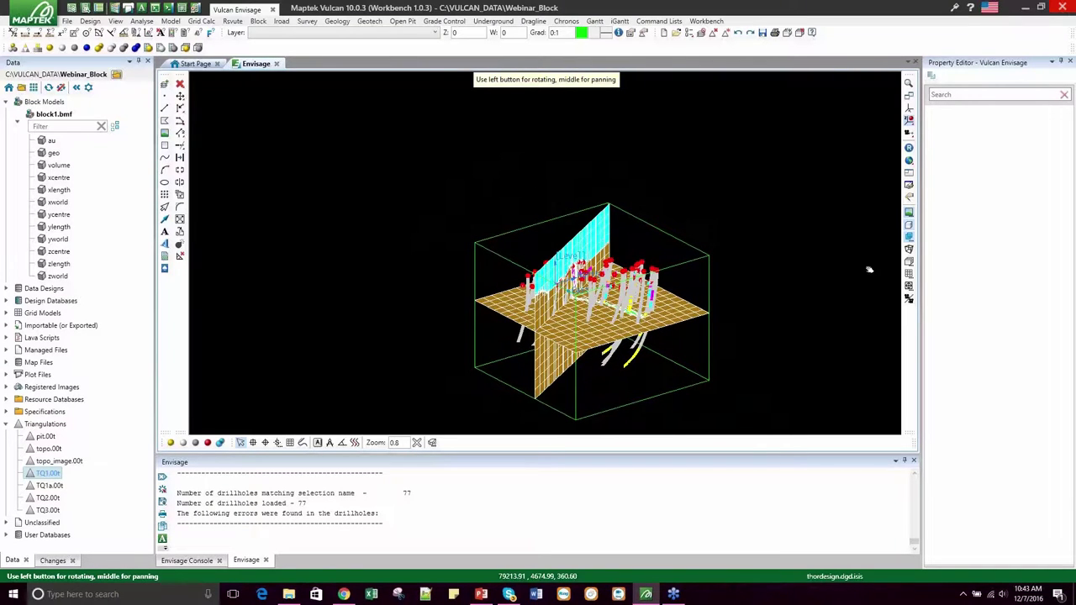
# From plan view, set up multiple geo slices with a fixed increment of 5 slices at a 100 slice step, coloured by the GEO legend.
pyautogui.click(908, 147)
pyautogui.scroll(3, 673, 242)
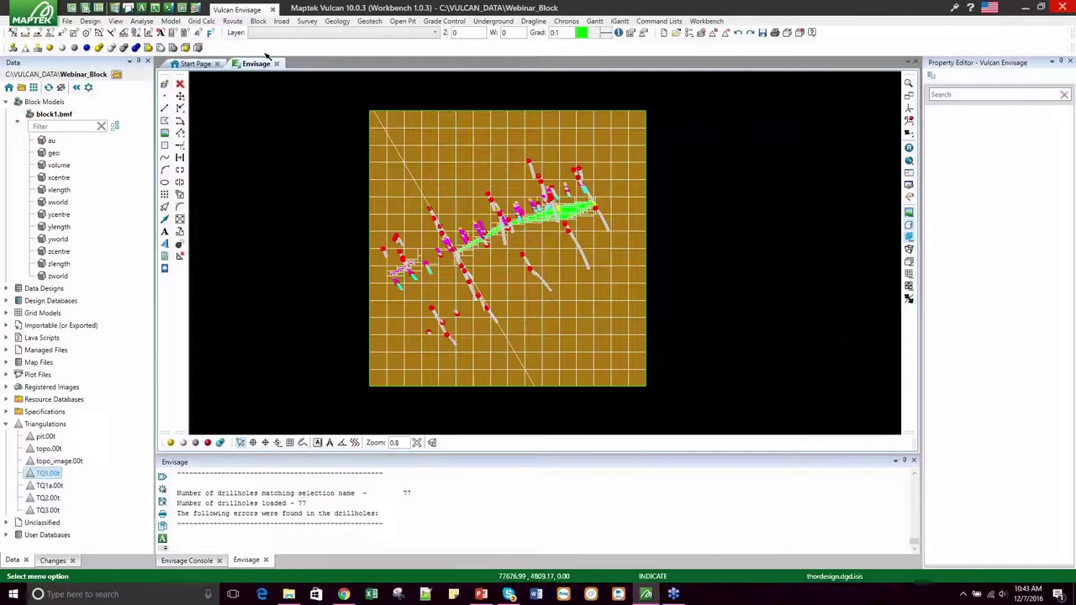
pyautogui.click(259, 21)
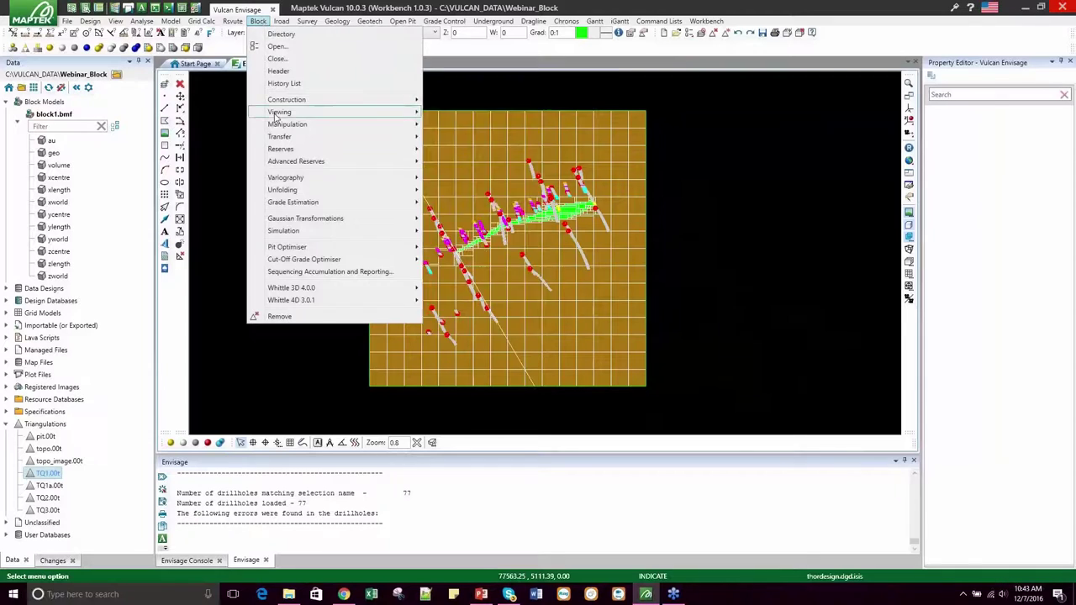
pyautogui.moveTo(281, 112)
pyautogui.click(445, 194)
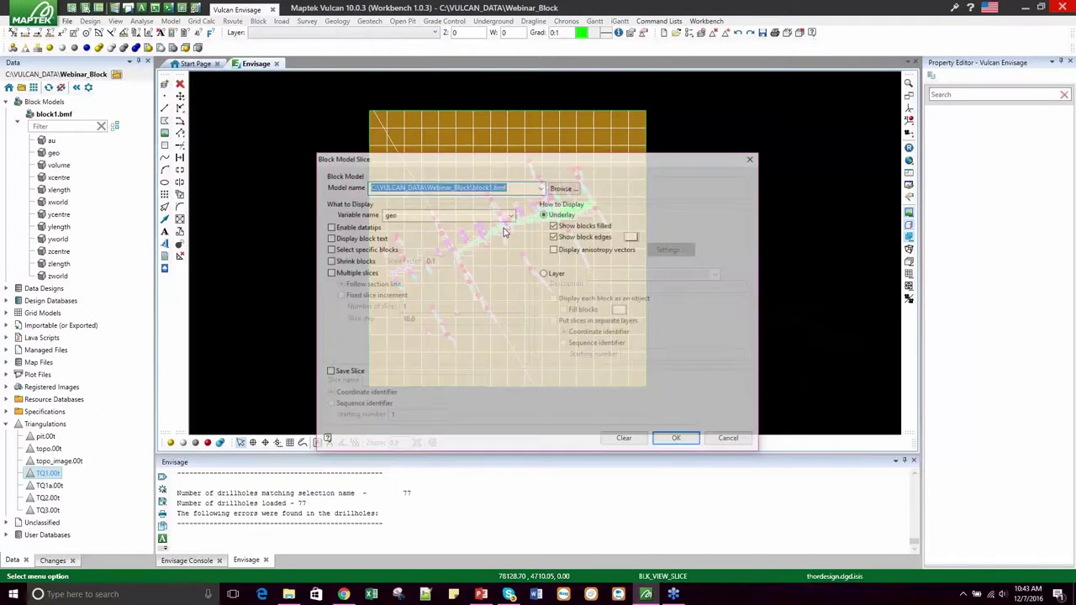
pyautogui.click(330, 273)
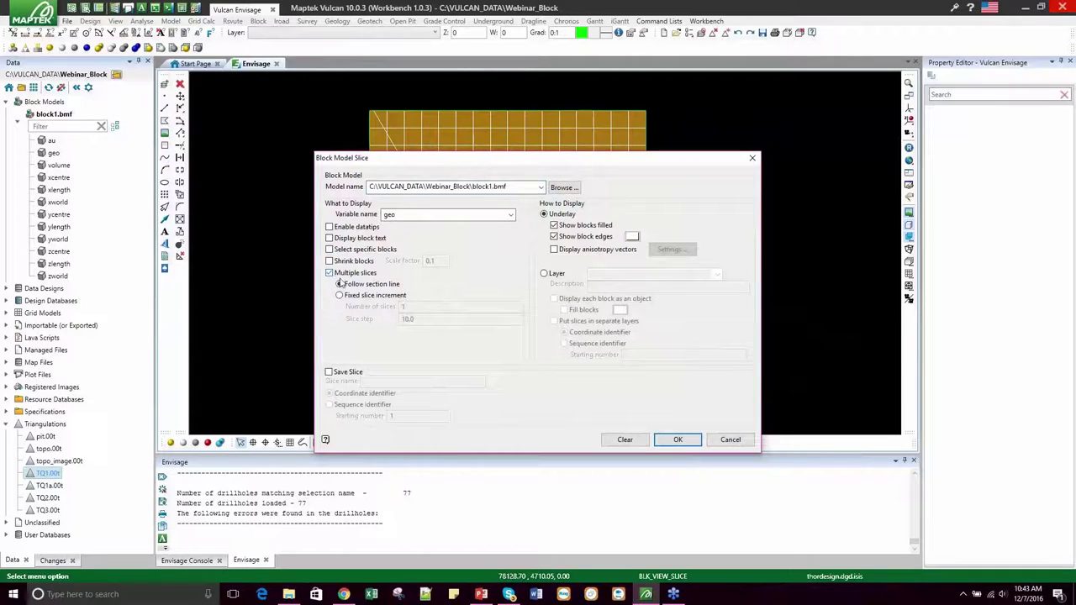
pyautogui.click(339, 296)
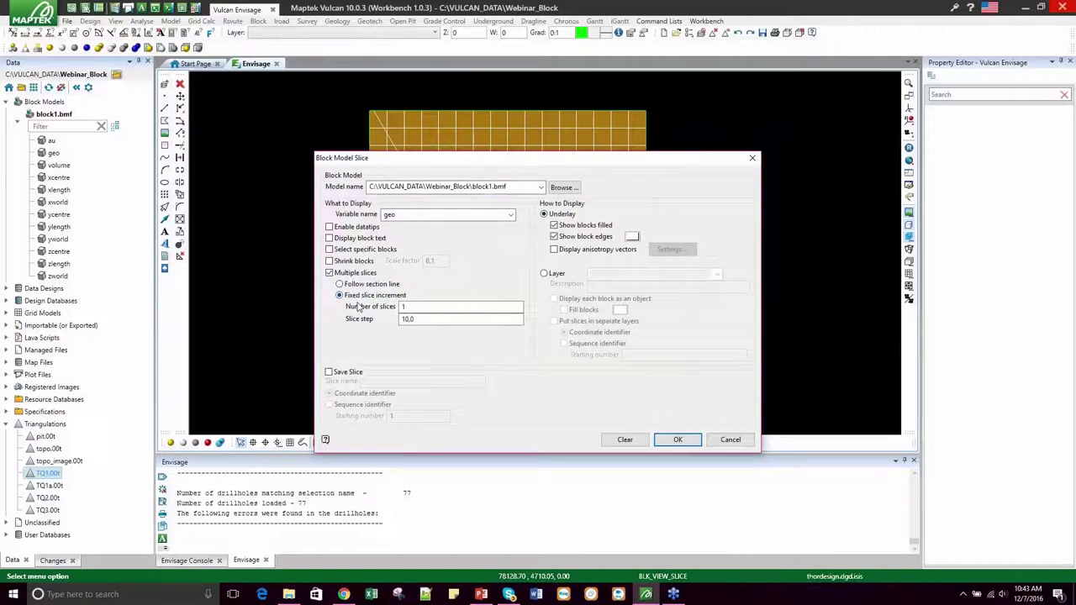
pyautogui.press('Tab')
pyautogui.press('Tab')
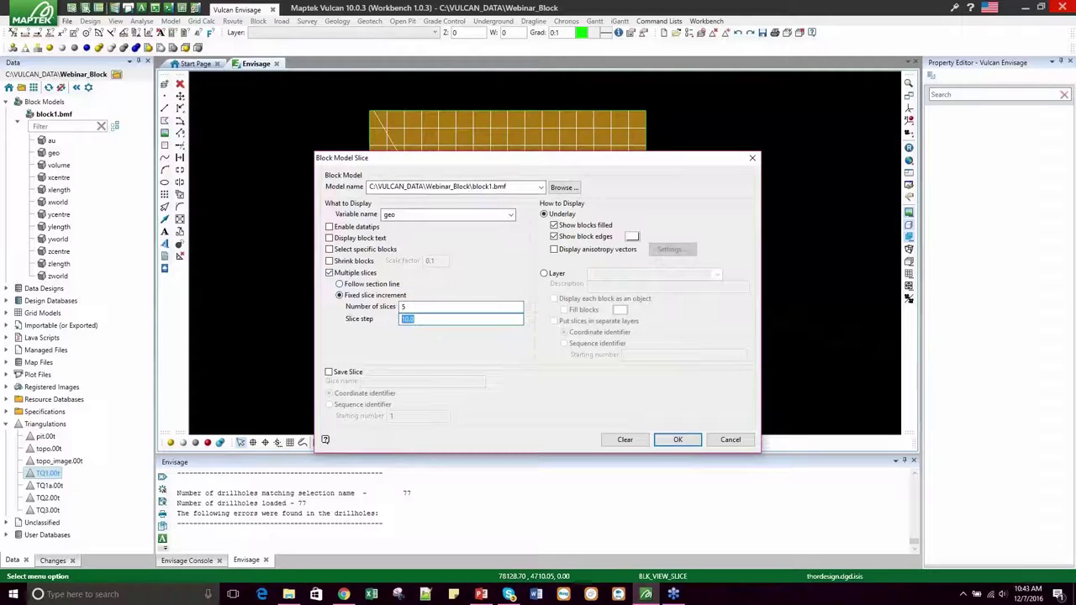
pyautogui.write('100')
pyautogui.click(677, 440)
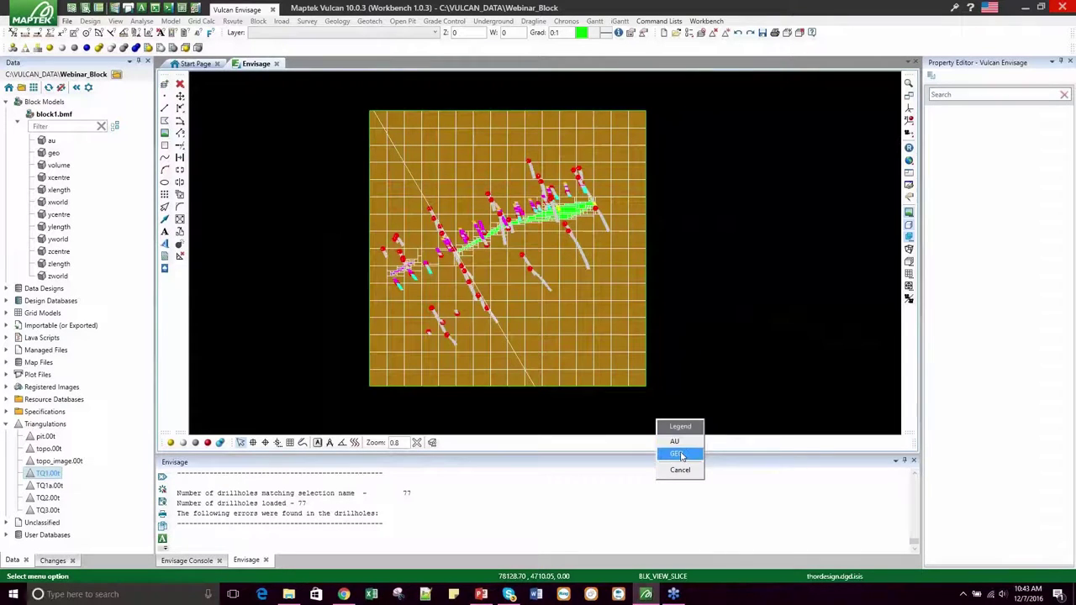
pyautogui.click(680, 442)
# Place the slice series at 90° dip by selecting two points in the northeast of the model, parallel to the existing vertical slice.
pyautogui.click(482, 276)
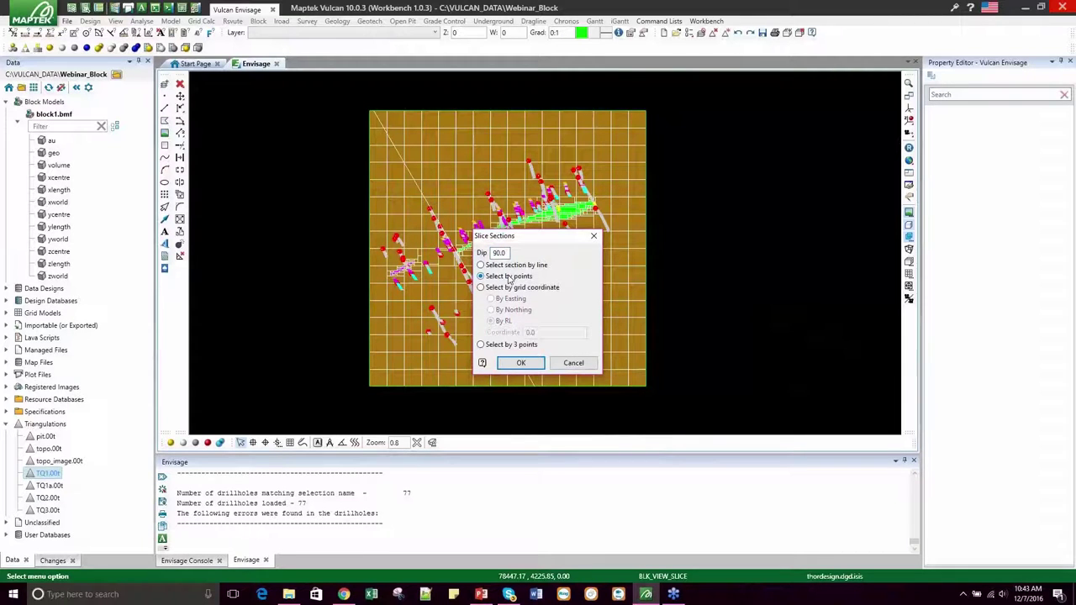
pyautogui.click(527, 364)
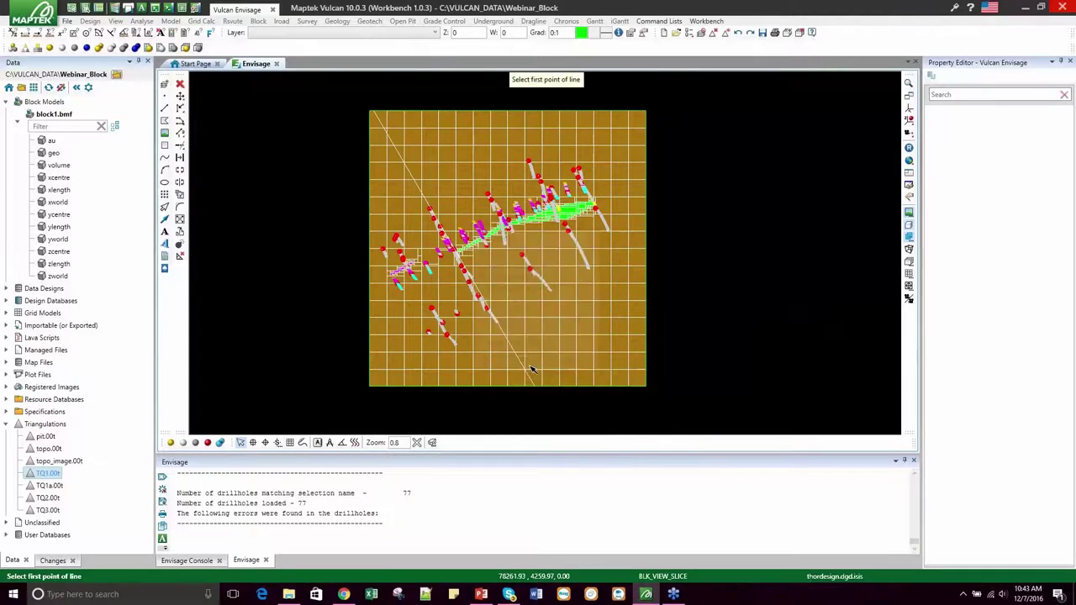
pyautogui.click(575, 121)
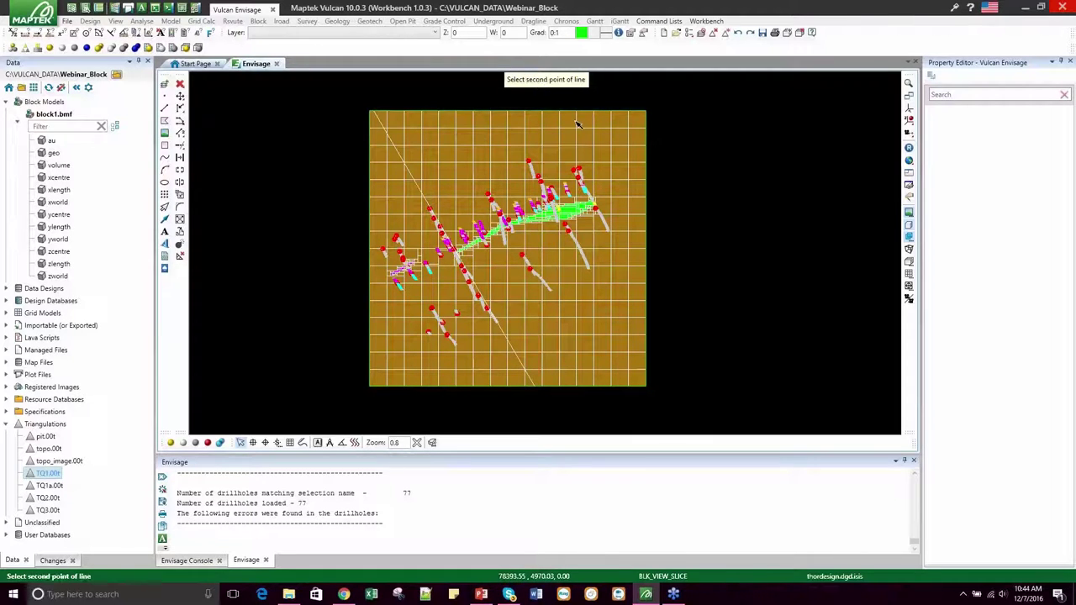
pyautogui.click(630, 217)
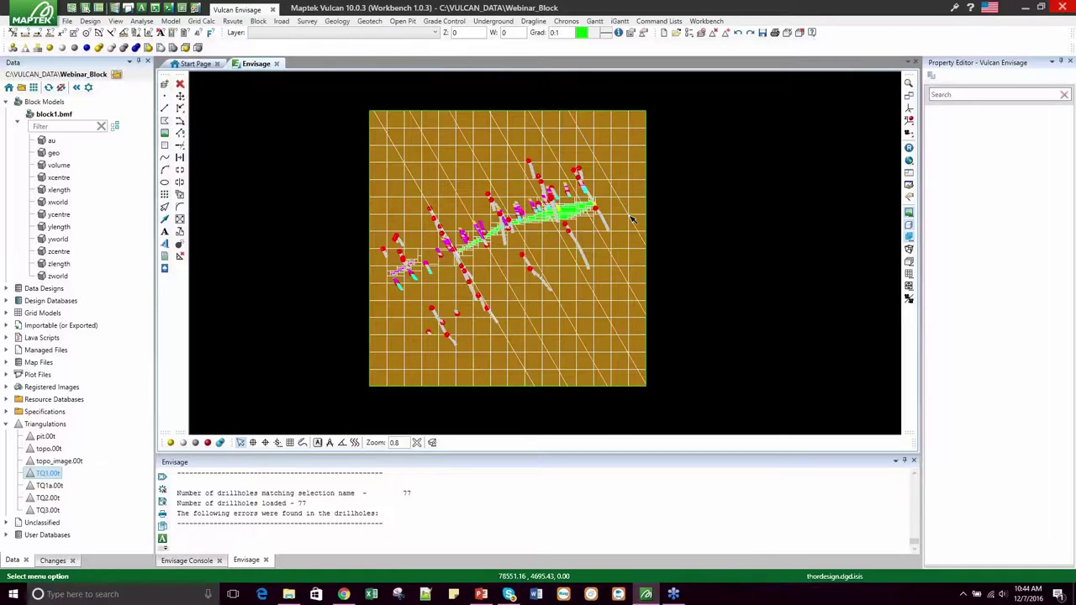
# Rotate the model to examine the parallel vertical slices together with the horizontal slice and drillholes.
pyautogui.click(908, 108)
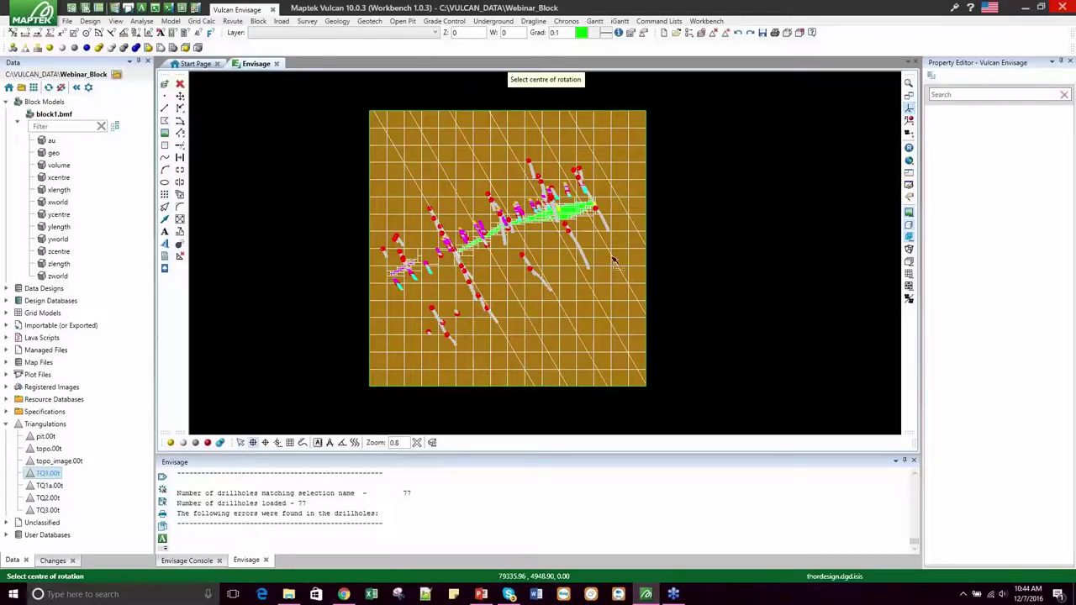
pyautogui.click(521, 254)
pyautogui.moveTo(530, 312); pyautogui.dragTo(461, 229)
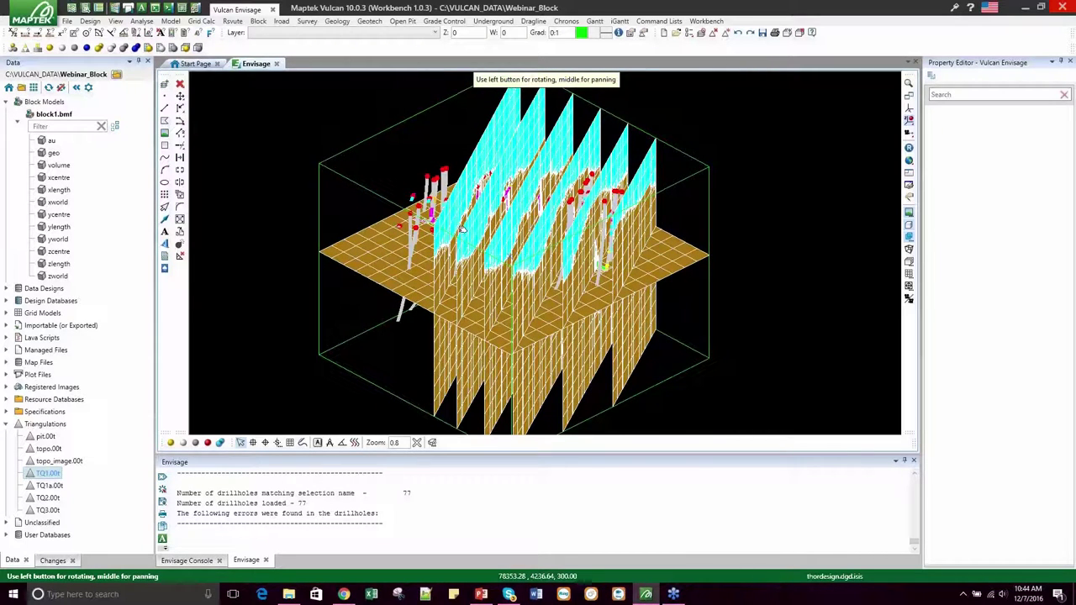
pyautogui.moveTo(503, 262); pyautogui.dragTo(538, 260)
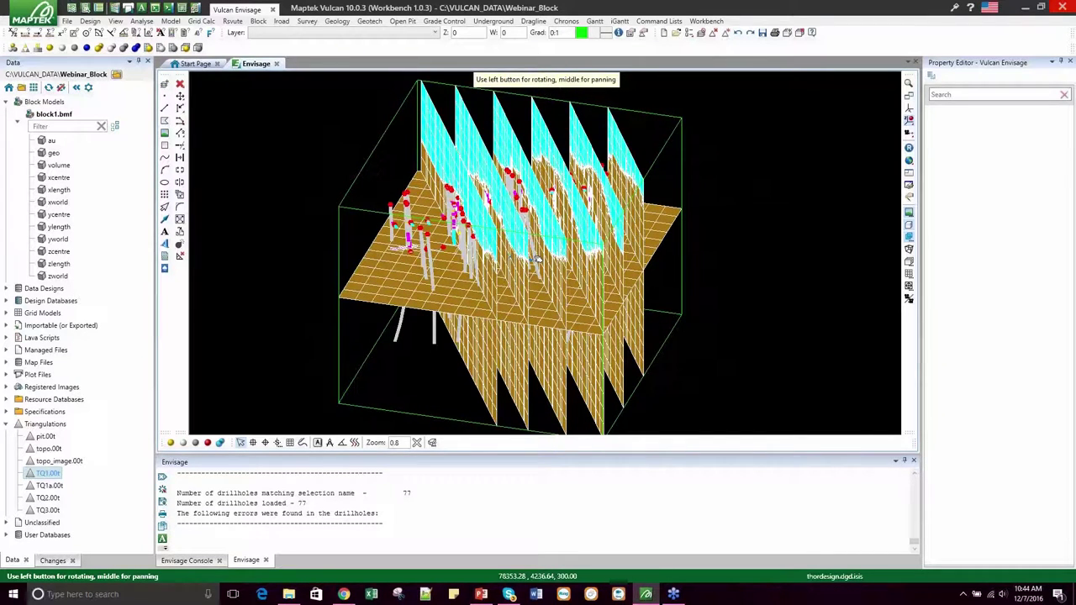
pyautogui.moveTo(538, 261)
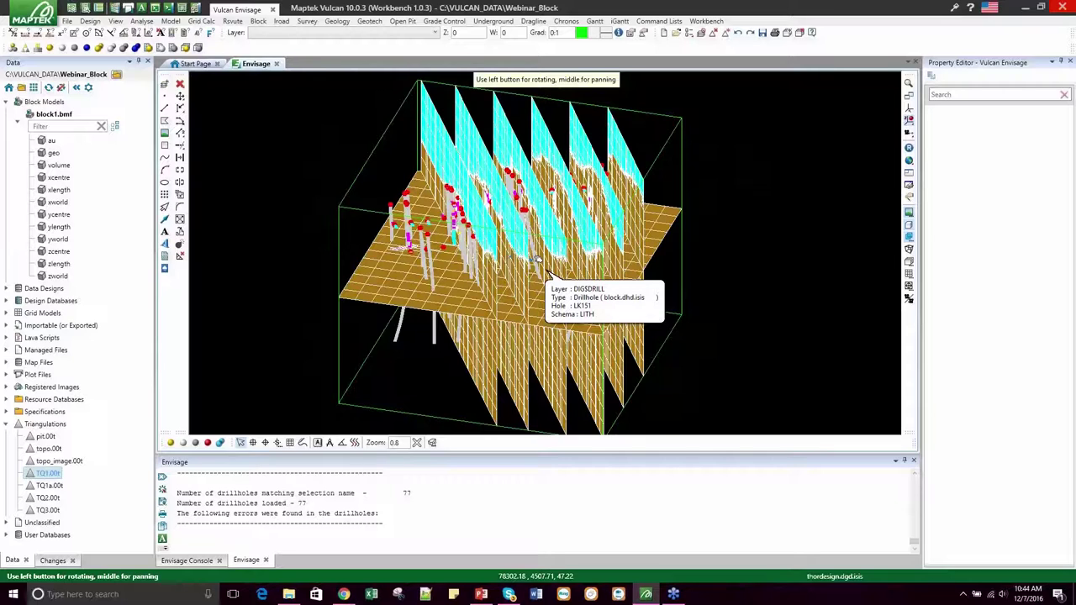
pyautogui.moveTo(454, 185); pyautogui.dragTo(482, 194)
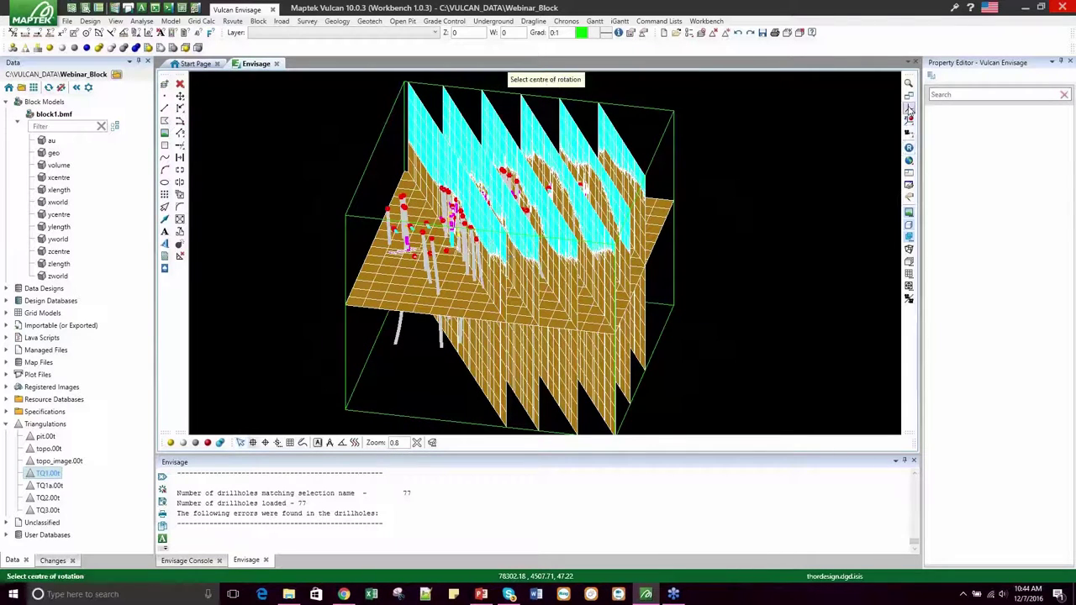
# Remove the westernmost vertical slice of the parallel series from the display.
pyautogui.click(258, 21)
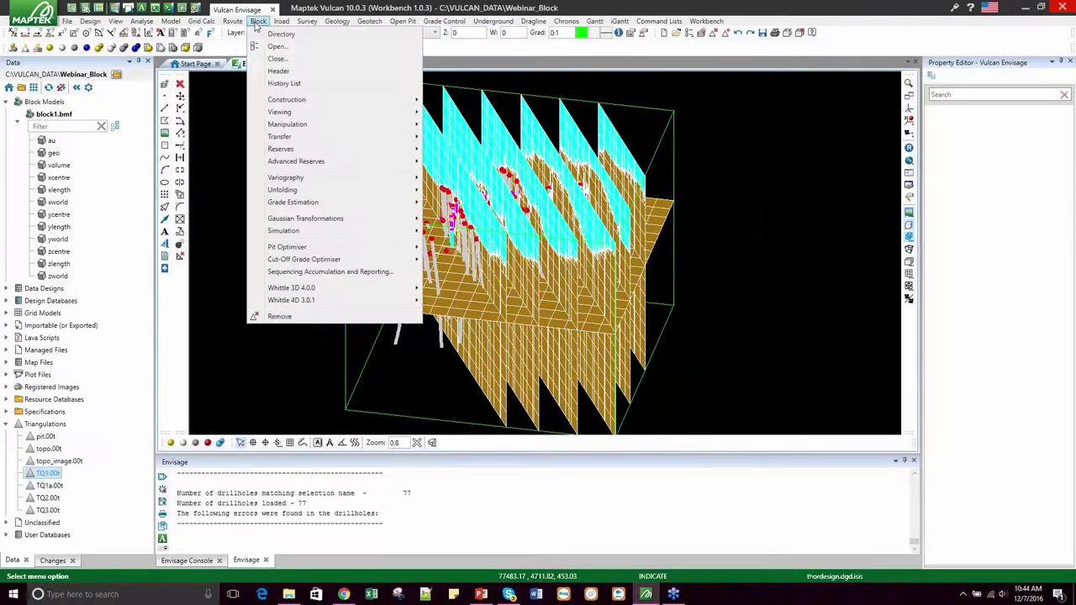
pyautogui.moveTo(277, 112)
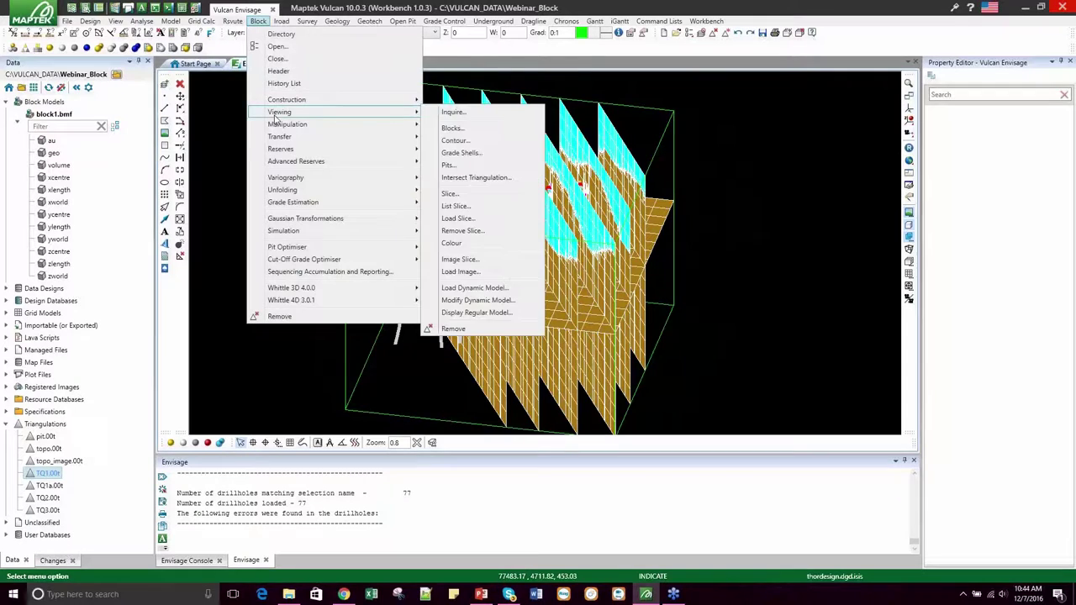
pyautogui.click(478, 328)
pyautogui.click(259, 21)
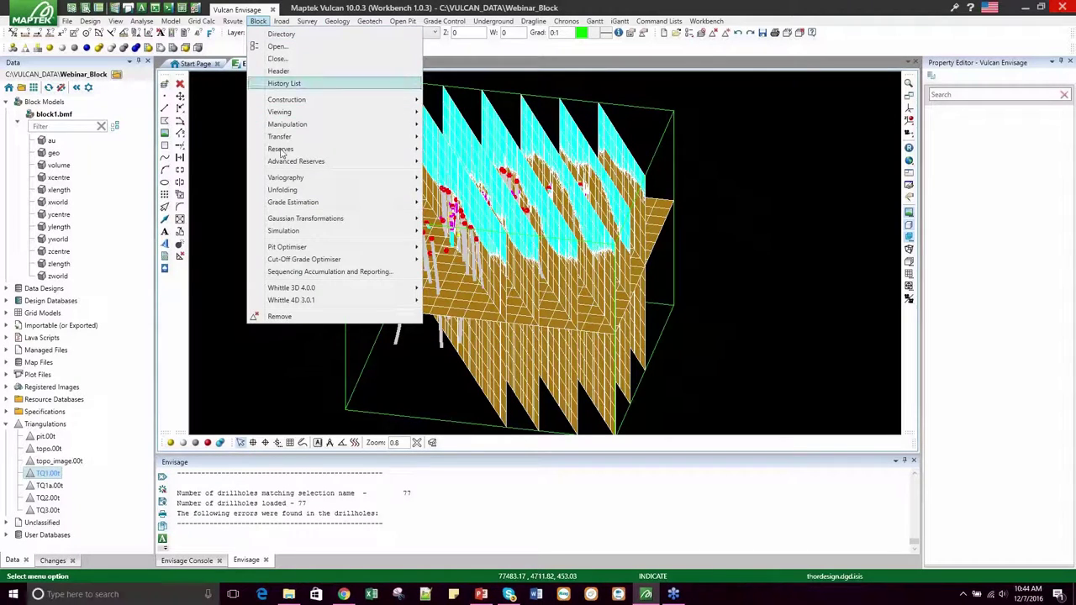
pyautogui.click(278, 317)
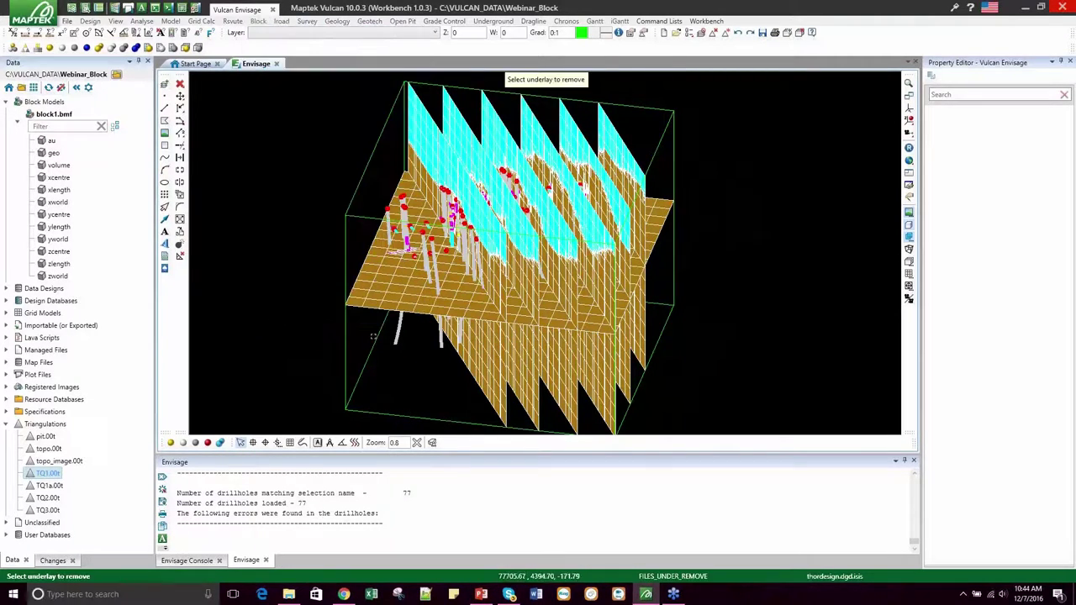
pyautogui.click(480, 381)
pyautogui.click(480, 385)
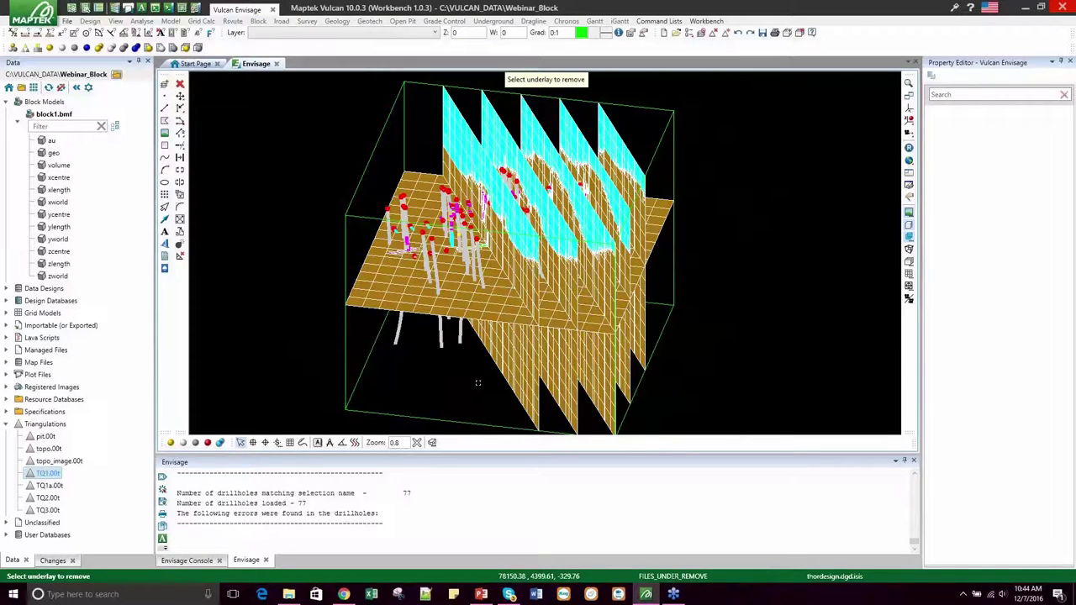
pyautogui.rightClick(479, 383)
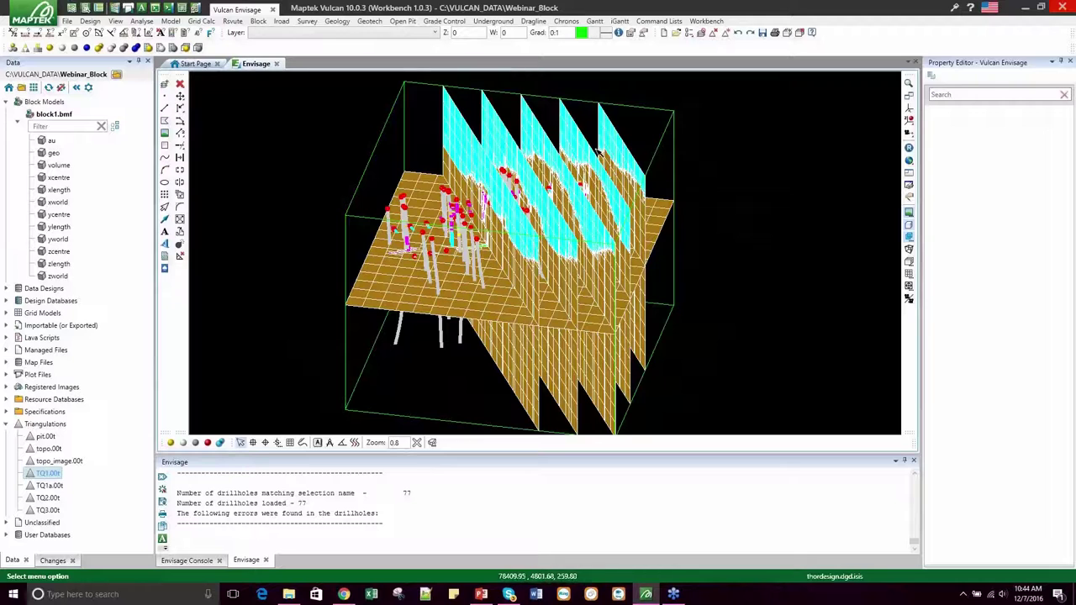
# Remove all remaining underlays, keeping the drillholes displayed, and return to plan view.
pyautogui.click(727, 34)
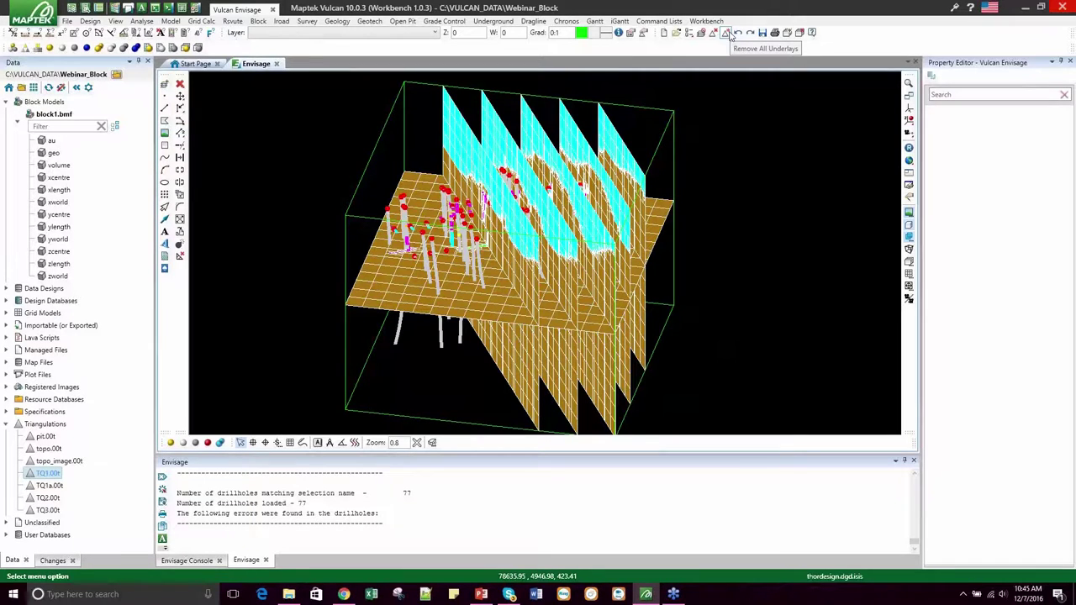
pyautogui.click(728, 33)
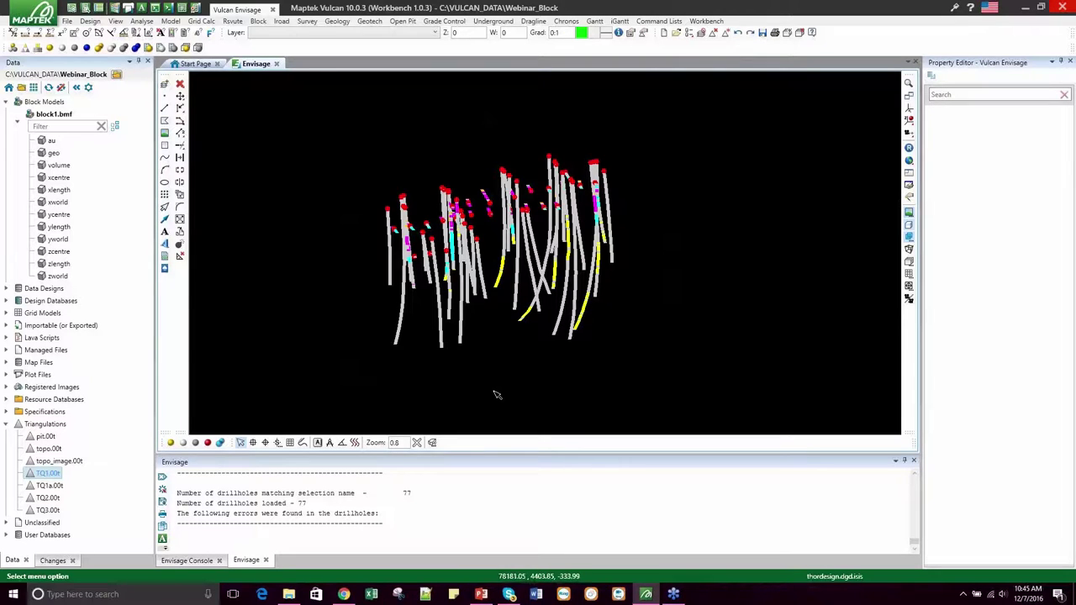
pyautogui.click(909, 149)
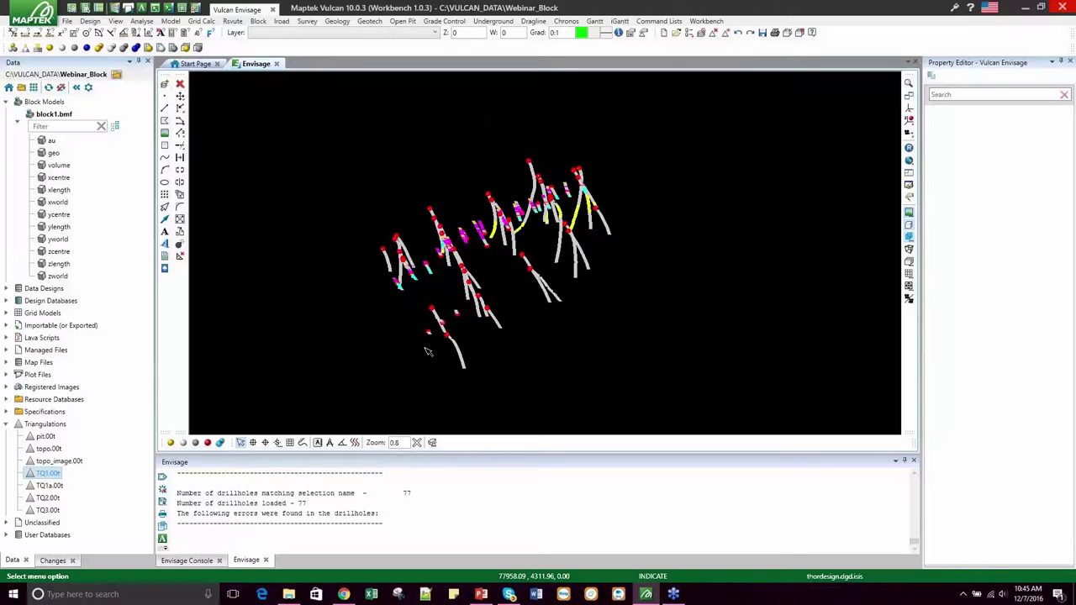
# Load block1.bmf as a dynamic model of the geo variable, coloured by the geo legend, with all blocks selected.
pyautogui.click(258, 21)
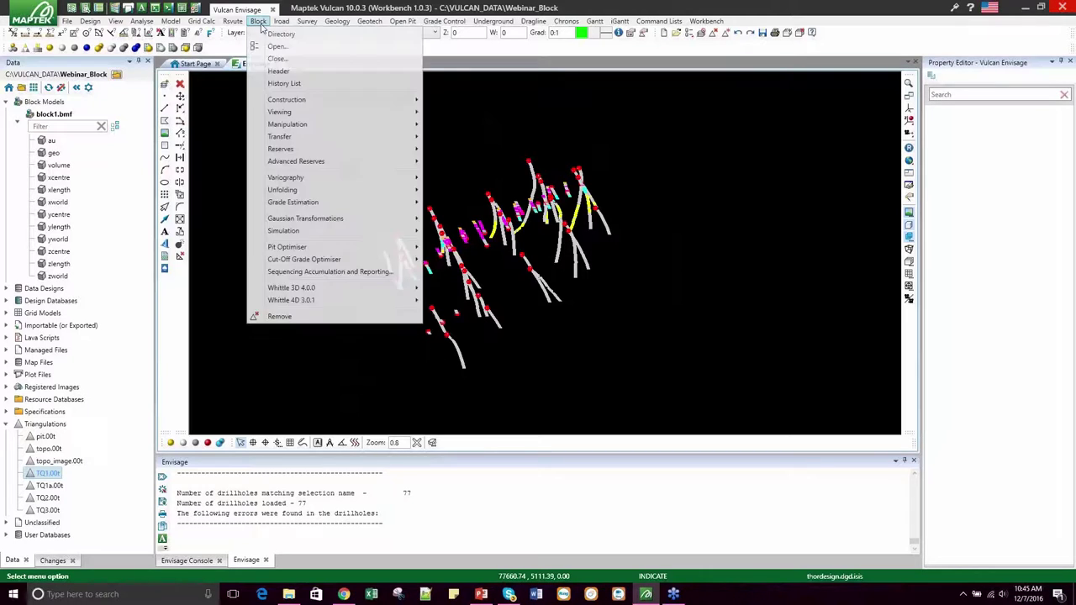
pyautogui.moveTo(273, 117)
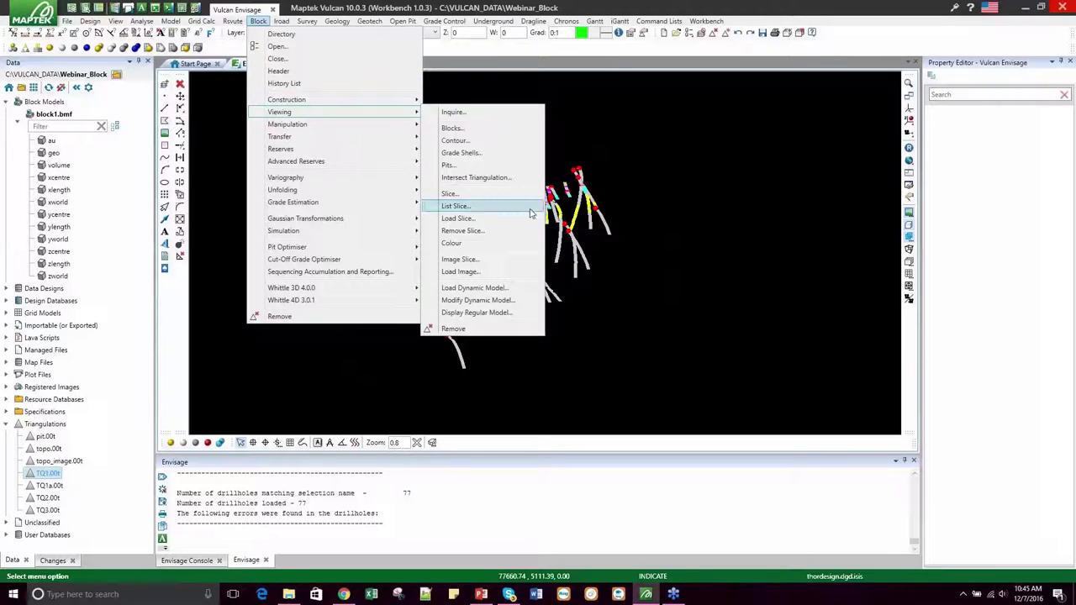
pyautogui.click(512, 289)
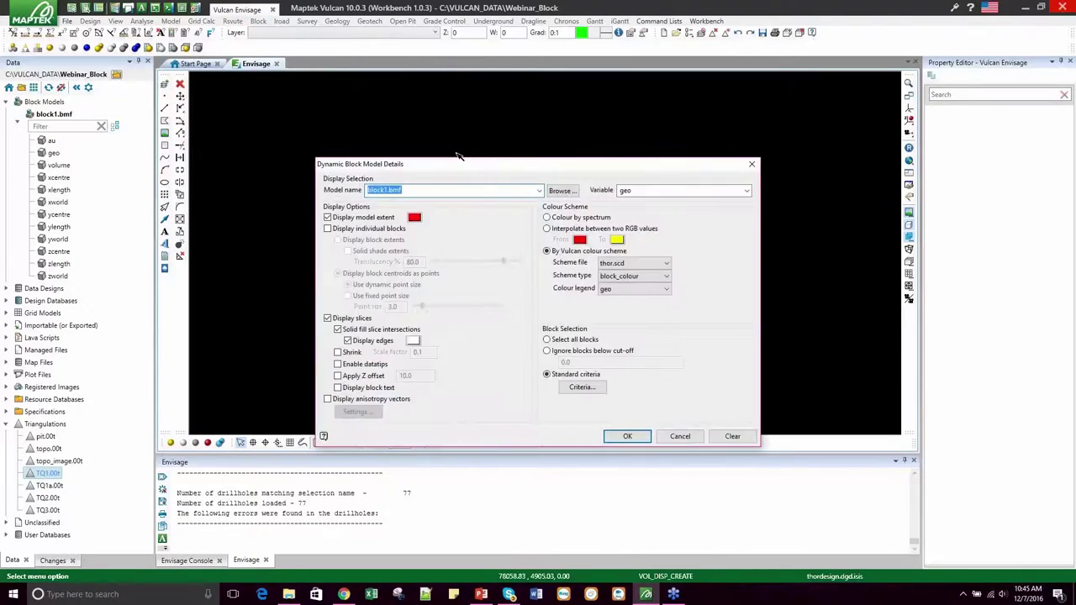
pyautogui.moveTo(454, 171); pyautogui.dragTo(447, 137)
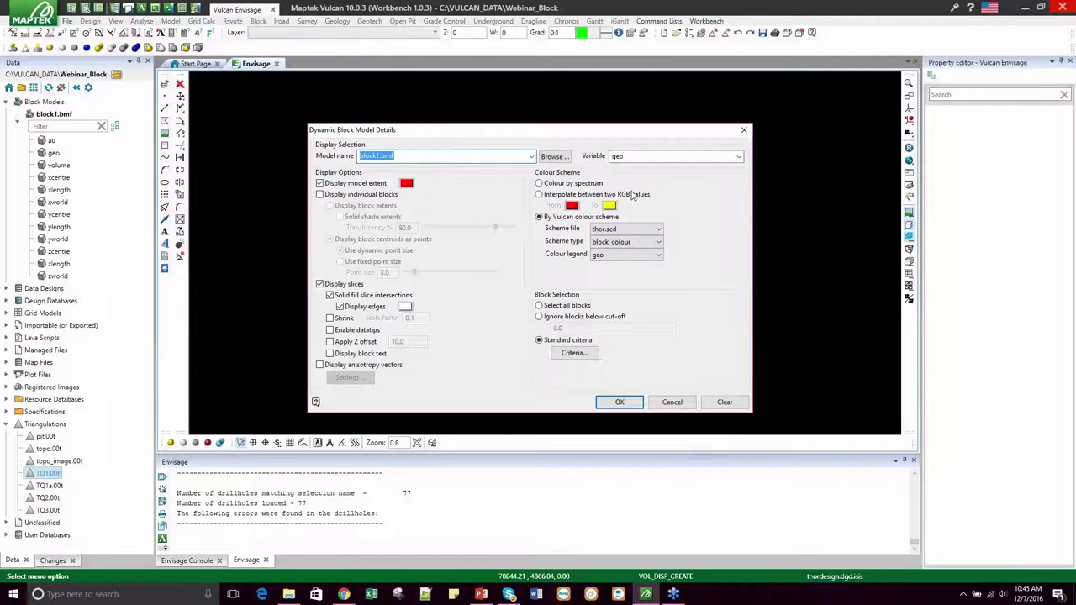
pyautogui.click(539, 305)
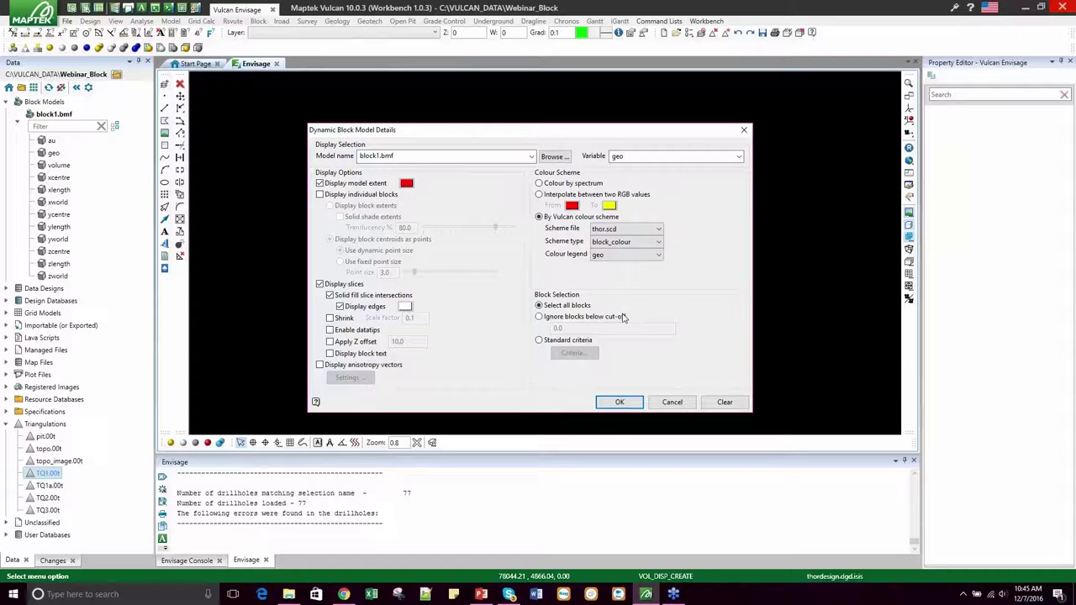
pyautogui.click(620, 403)
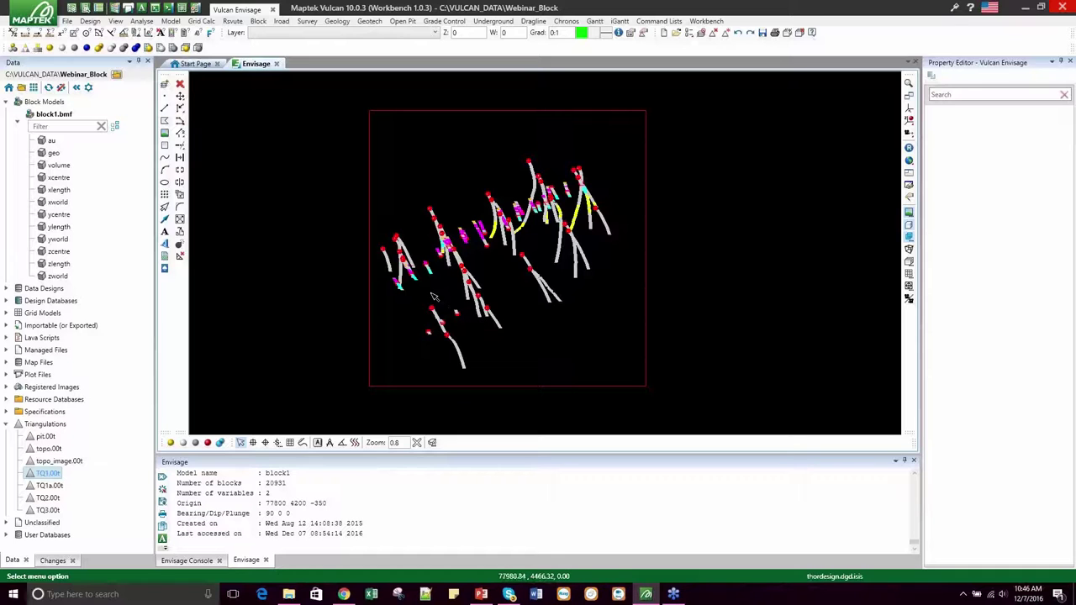
# Create a primary section by 2 points at 90° dip with 20.0 clipping either side, running northwest to southeast through the western drillholes.
pyautogui.click(116, 21)
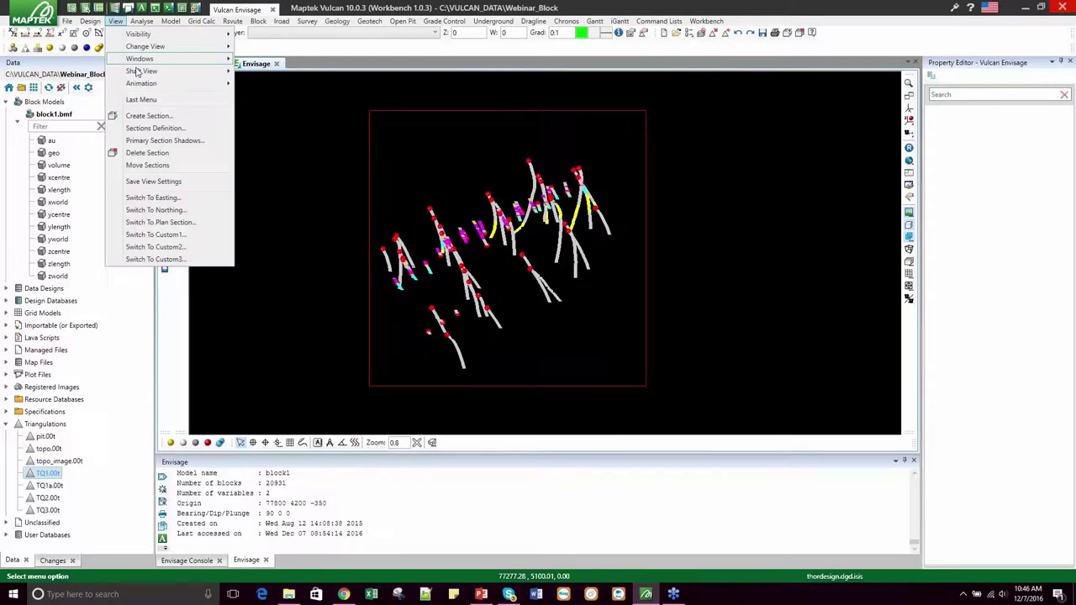
pyautogui.click(148, 116)
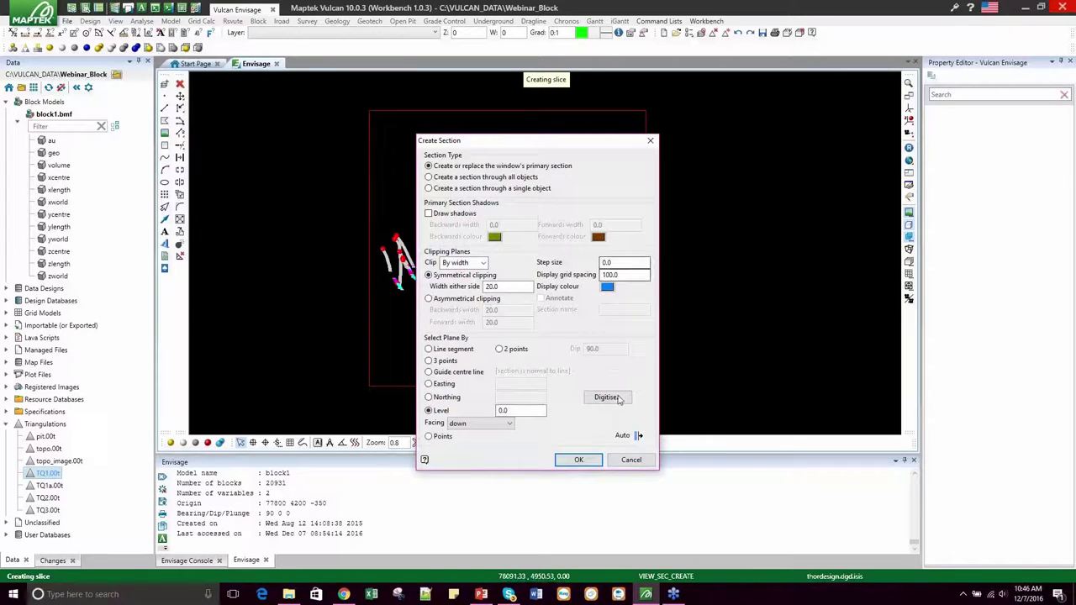
pyautogui.click(500, 349)
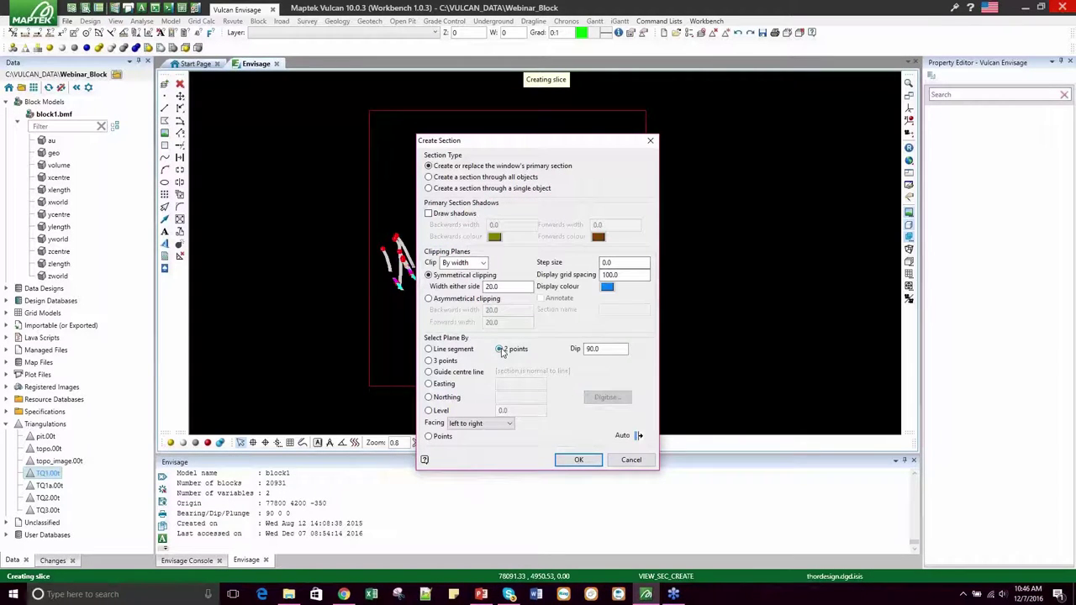
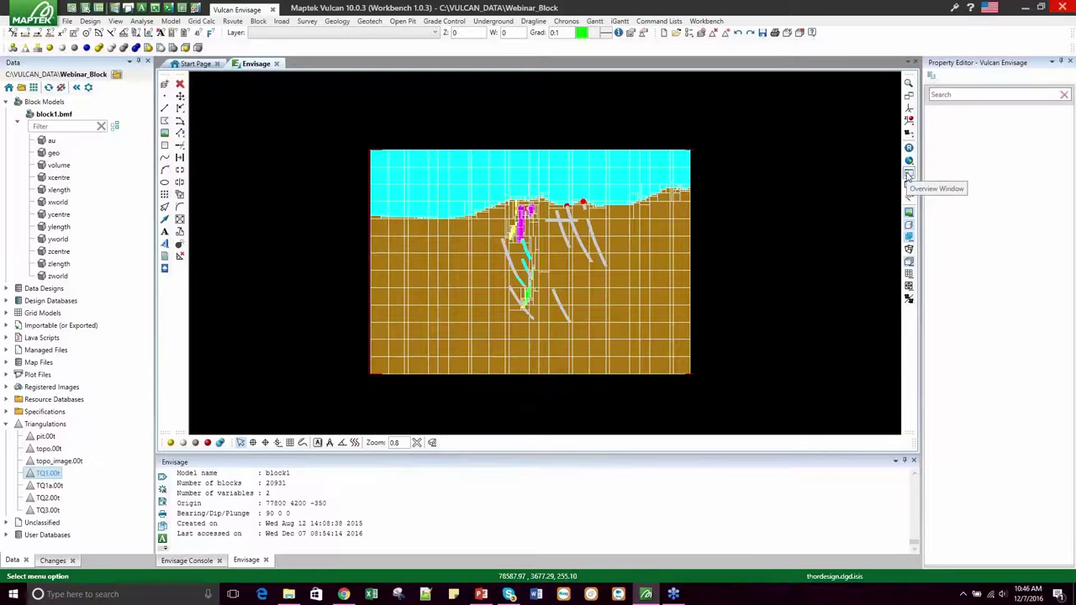
# Open an overview window beside the section and enlarge the model extent and drillholes in it.
pyautogui.click(908, 174)
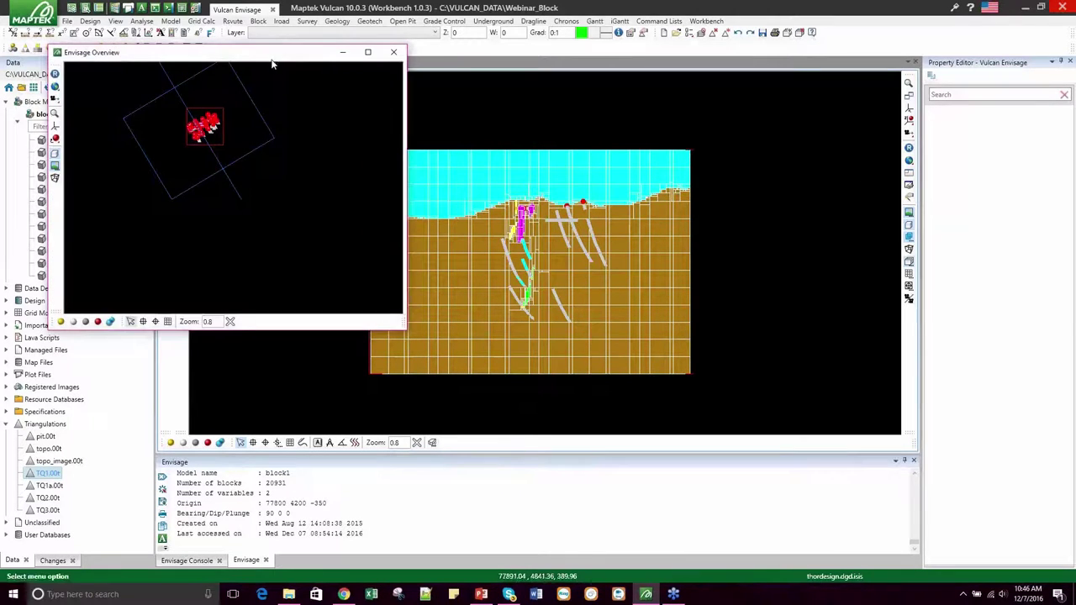
pyautogui.moveTo(272, 64); pyautogui.dragTo(228, 106)
pyautogui.scroll(5, 164, 153)
pyautogui.scroll(2, 161, 158)
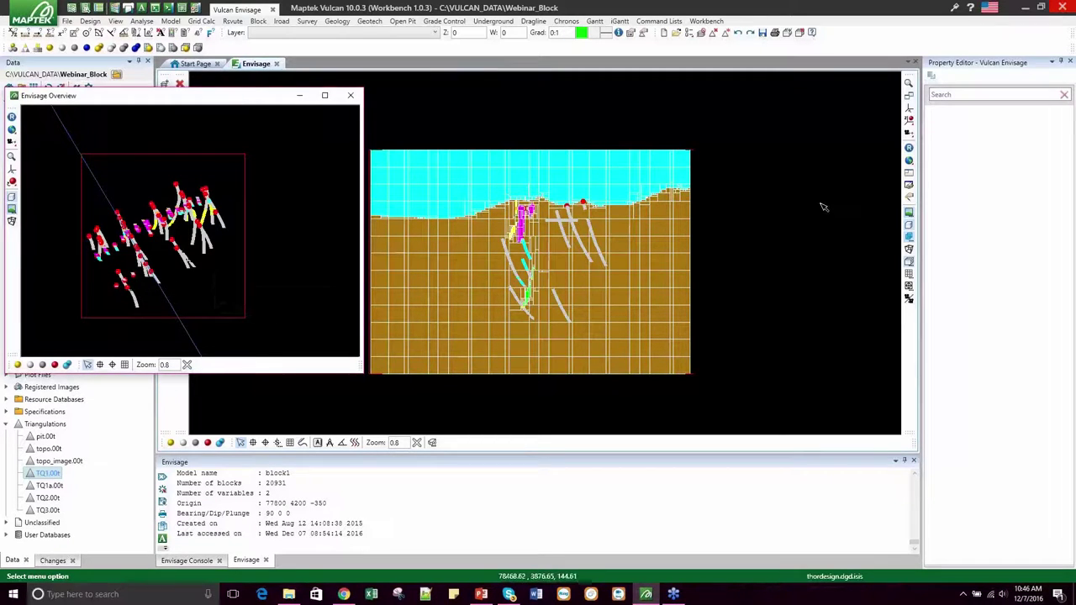
pyautogui.scroll(-1, 829, 233)
pyautogui.scroll(1, 728, 210)
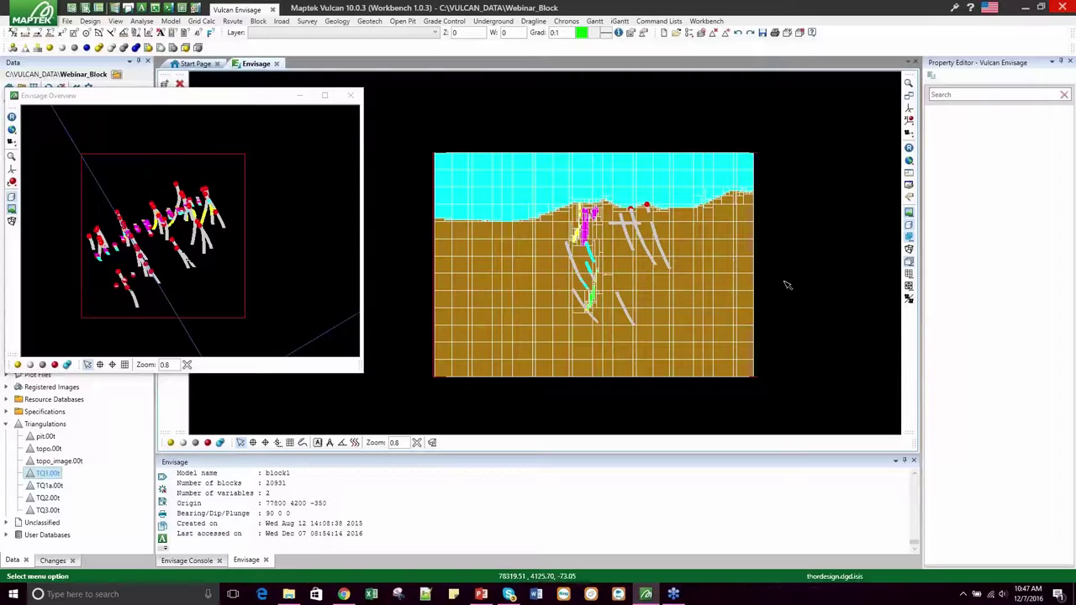
# Move the primary slicing plane northeast and back southwest through the block model, examining the geo section against the overview.
pyautogui.click(910, 263)
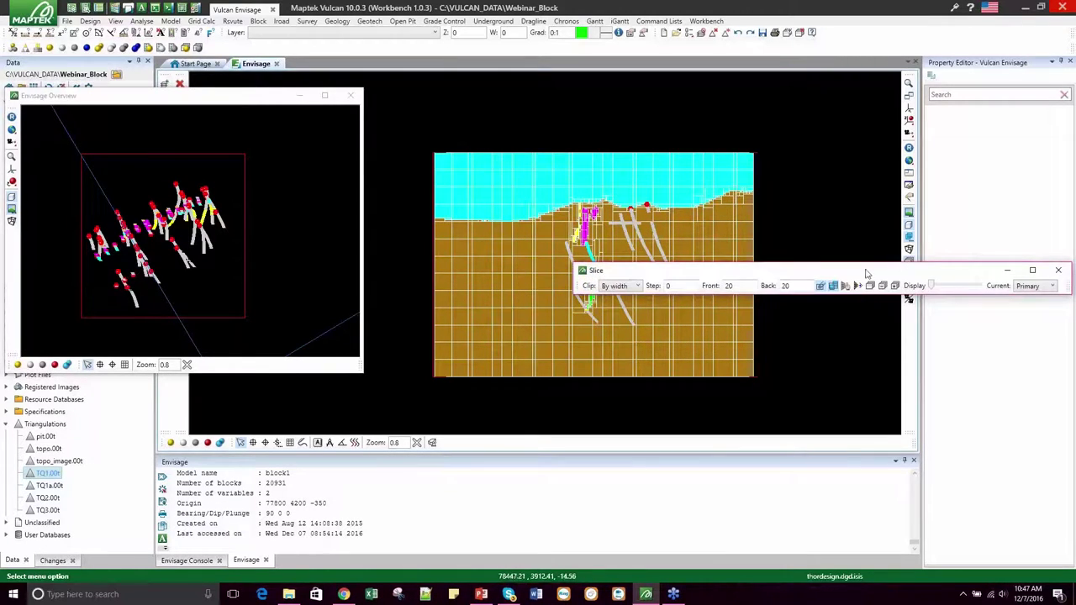
pyautogui.moveTo(631, 371); pyautogui.dragTo(650, 403)
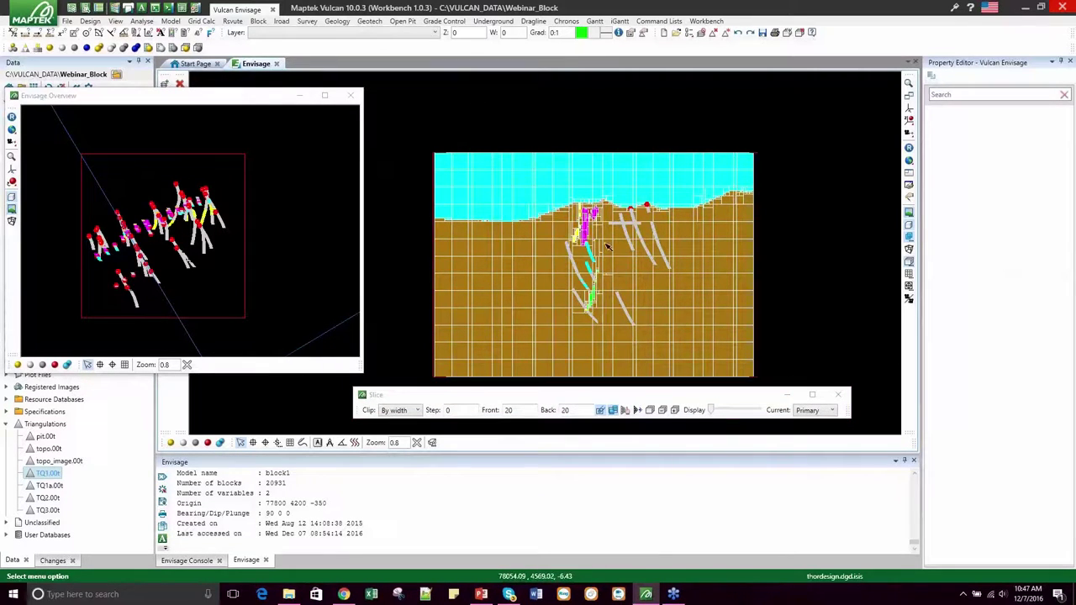
pyautogui.scroll(2, 579, 305)
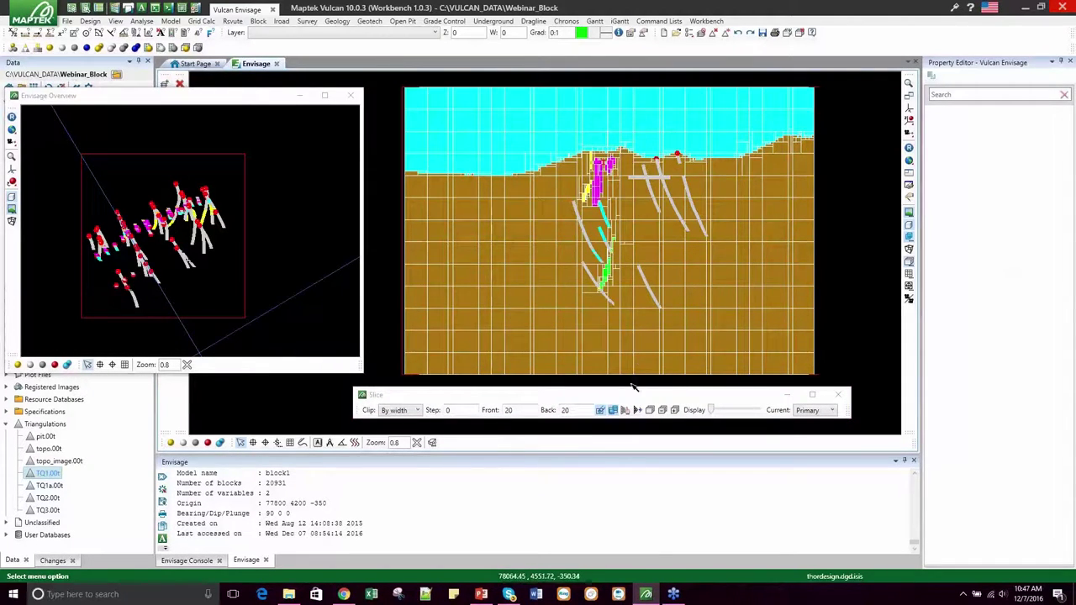
pyautogui.click(625, 411)
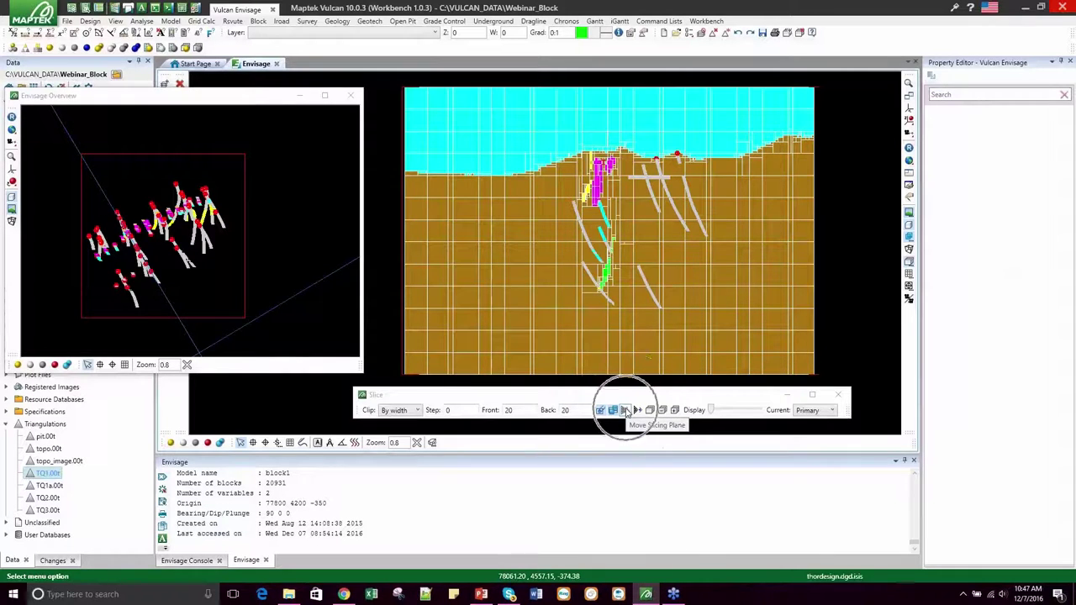
pyautogui.click(626, 410)
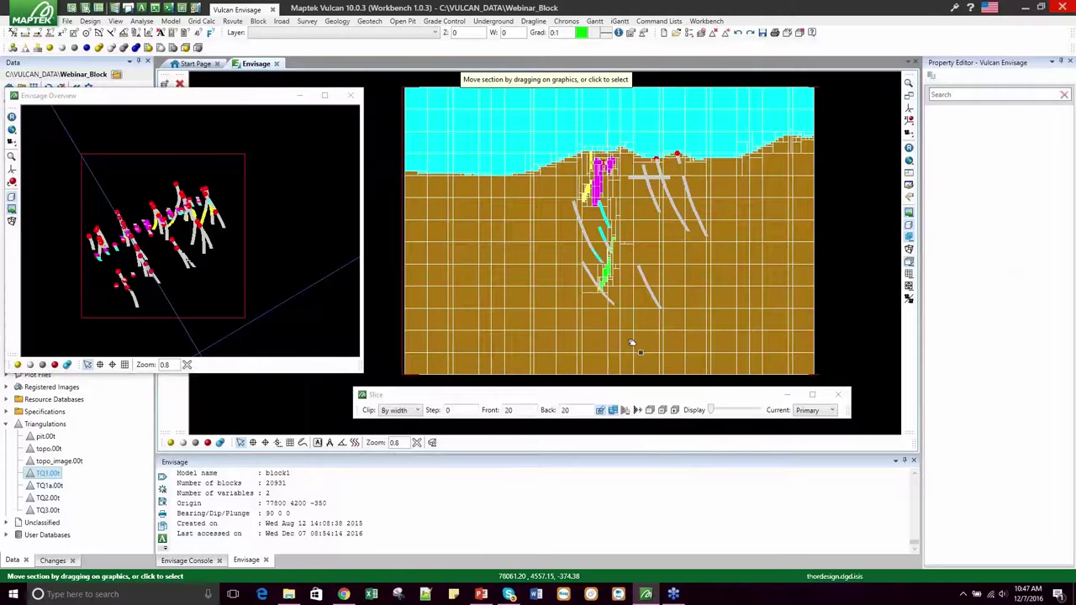
pyautogui.moveTo(629, 348); pyautogui.dragTo(638, 204)
pyautogui.scroll(3, 620, 206)
pyautogui.scroll(-3, 612, 271)
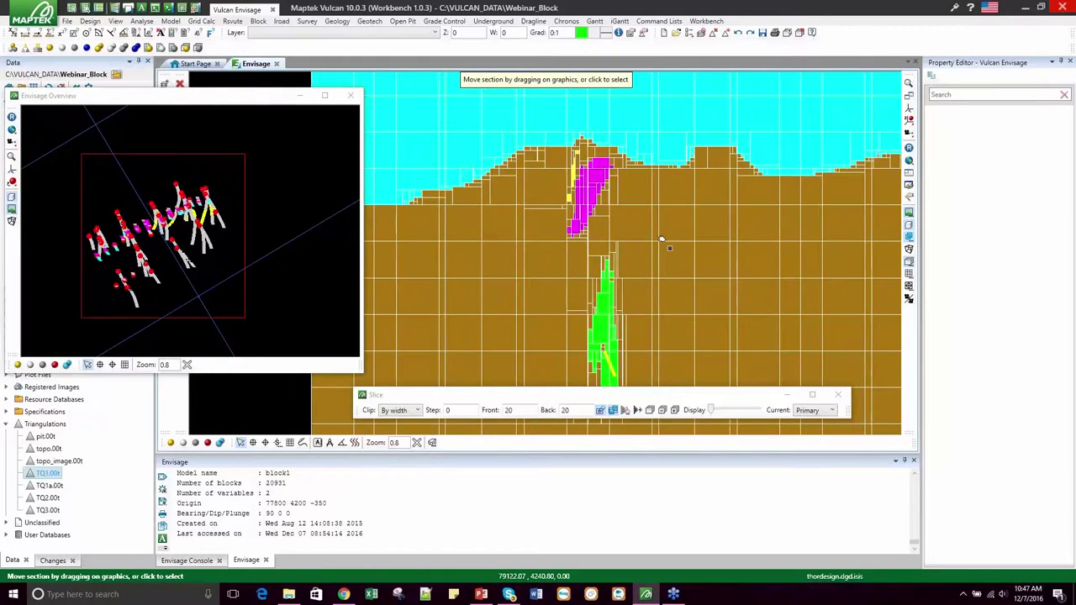
pyautogui.moveTo(660, 245); pyautogui.dragTo(652, 268)
pyautogui.moveTo(662, 219); pyautogui.dragTo(548, 245)
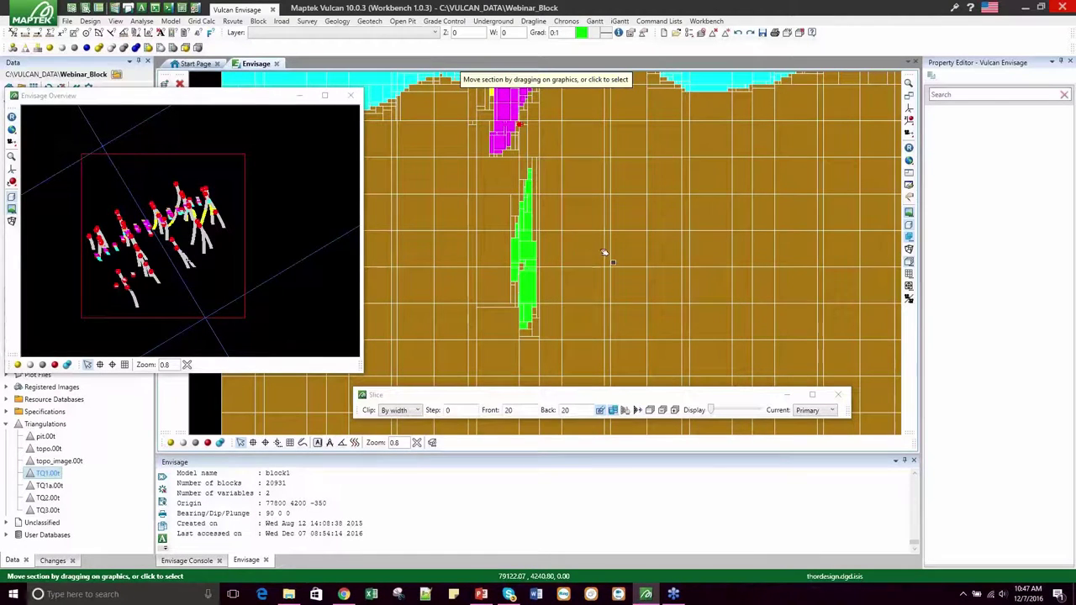
pyautogui.moveTo(607, 253); pyautogui.dragTo(549, 215)
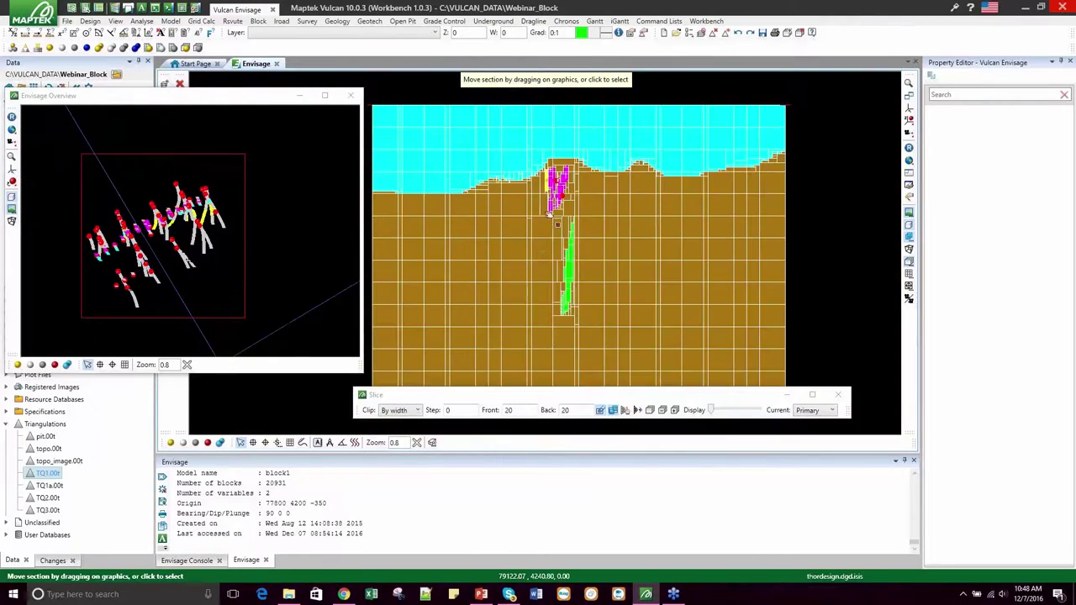
pyautogui.moveTo(681, 163); pyautogui.dragTo(534, 169)
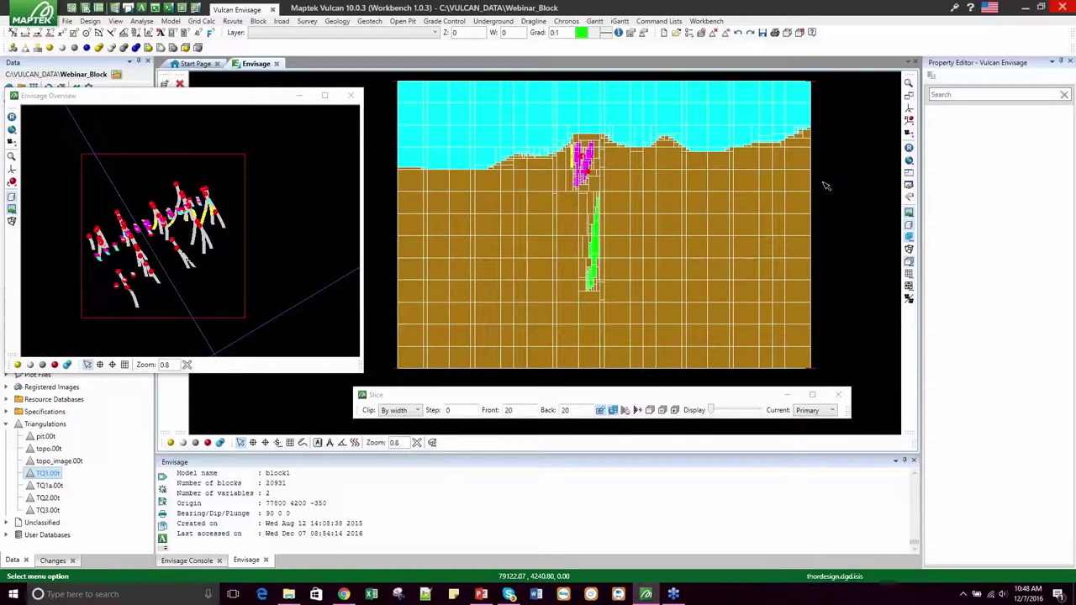
# Modify the dynamic block model to display the au variable, coloured by the au legend of the block_colour scheme.
pyautogui.click(258, 22)
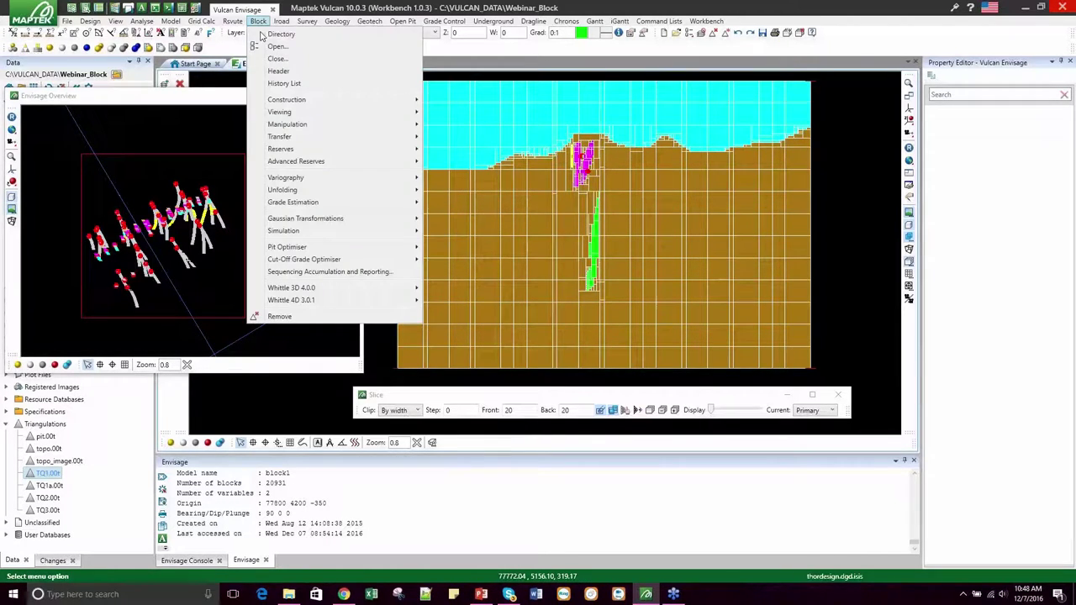
pyautogui.moveTo(279, 111)
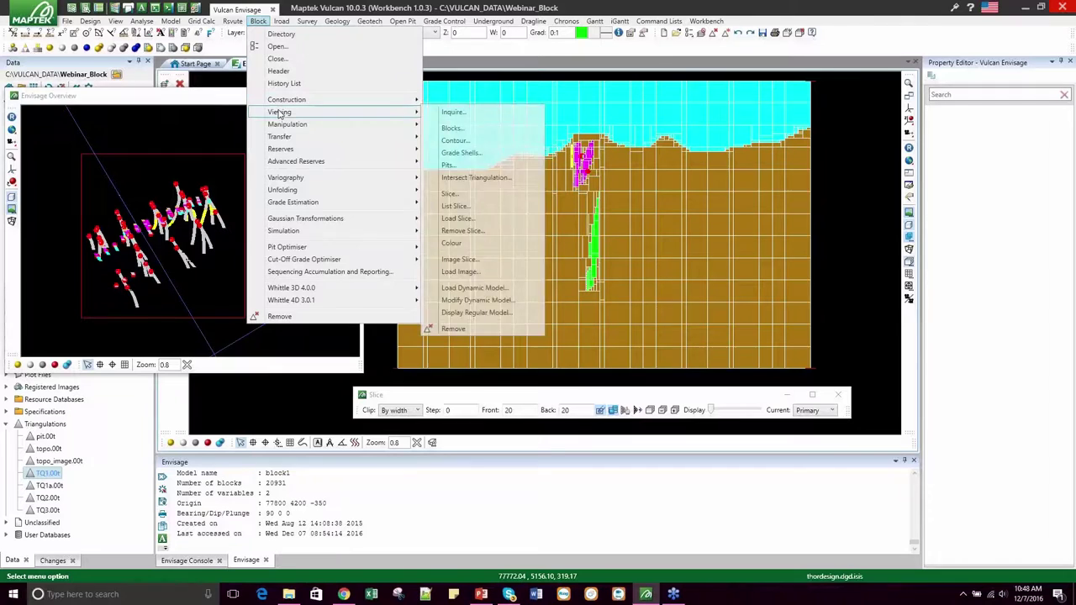
pyautogui.click(488, 301)
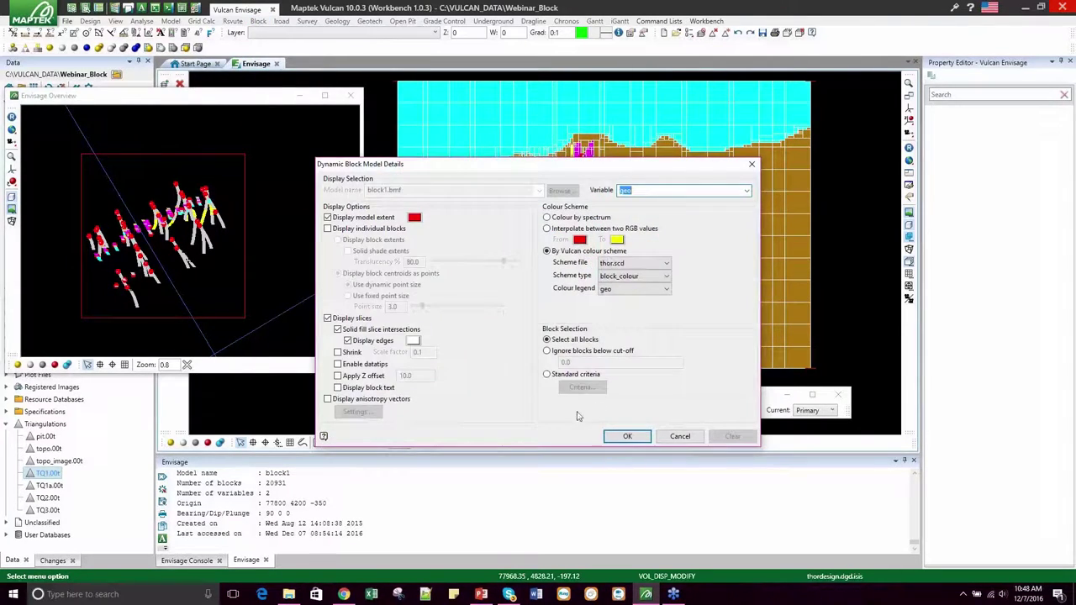
pyautogui.moveTo(487, 171); pyautogui.dragTo(469, 153)
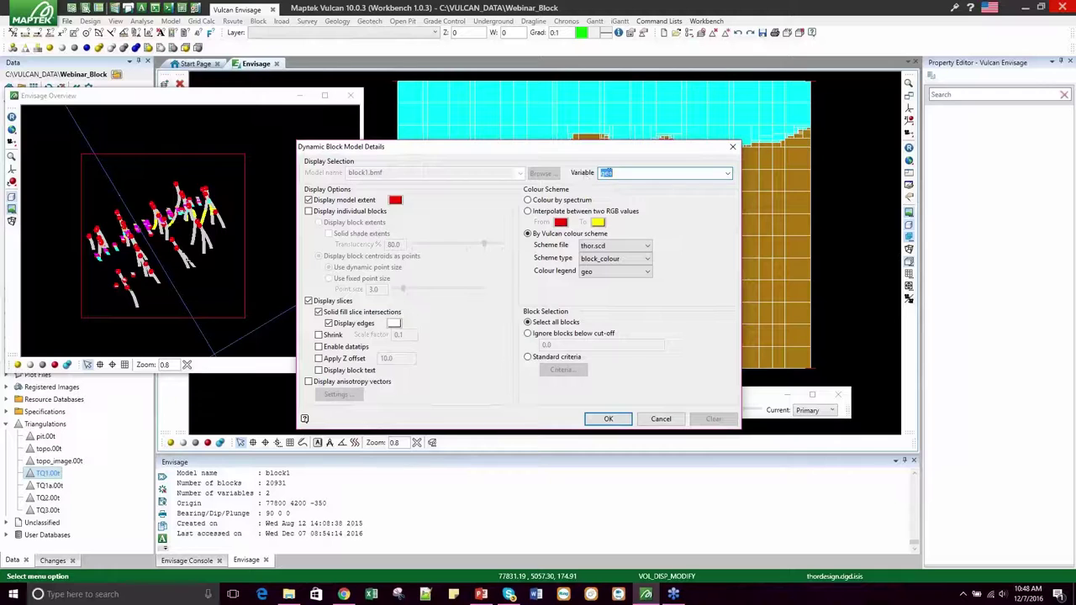
pyautogui.click(726, 174)
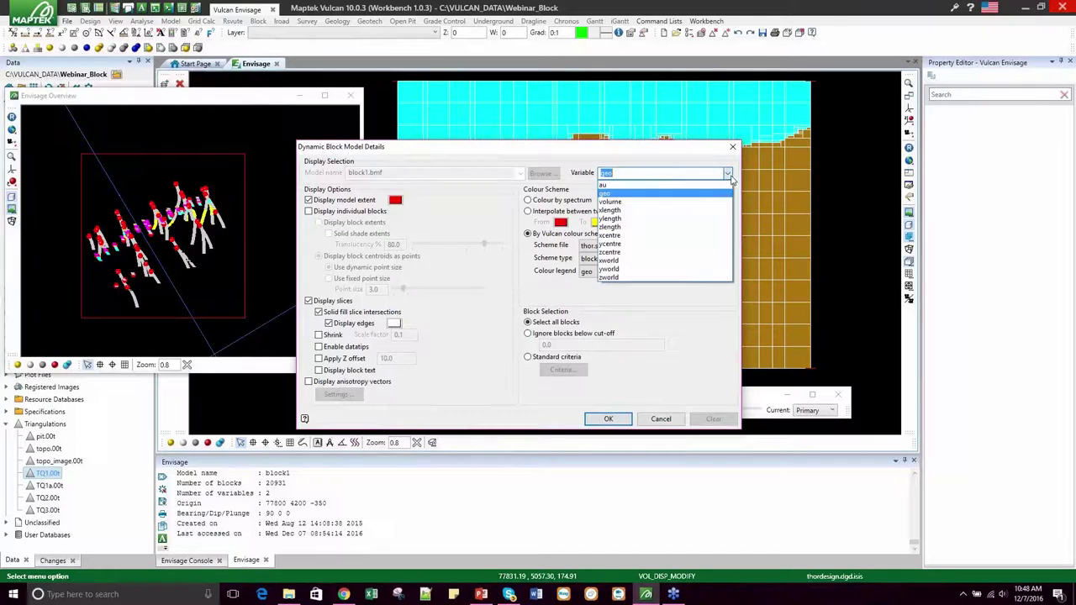
pyautogui.click(724, 185)
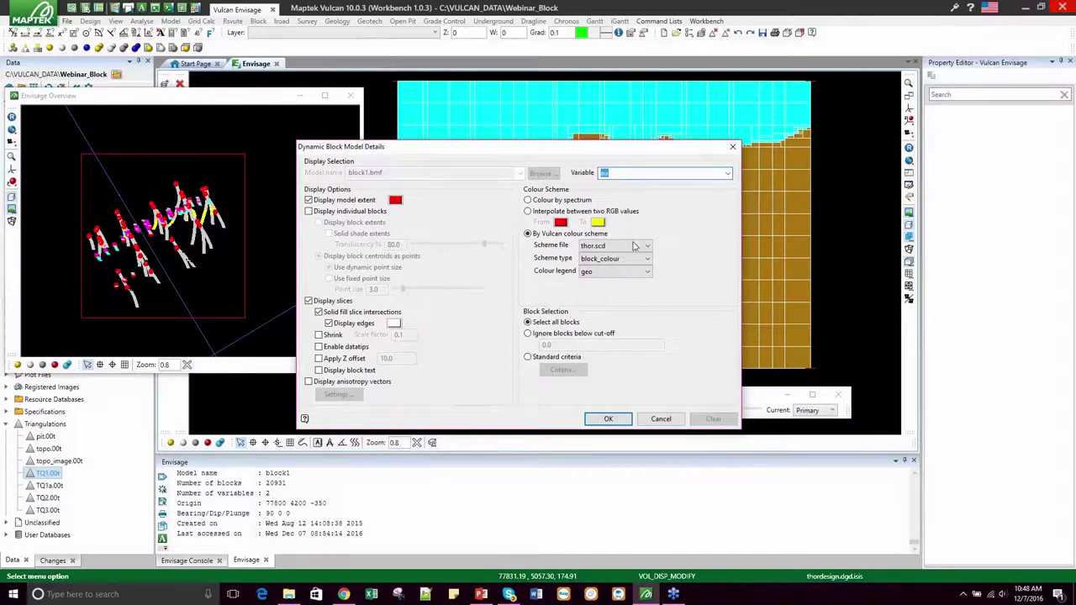
pyautogui.click(604, 274)
pyautogui.click(620, 281)
pyautogui.click(619, 421)
# Move the primary slicing plane through the model and examine the au grades on the section against the drillholes.
pyautogui.scroll(3, 588, 168)
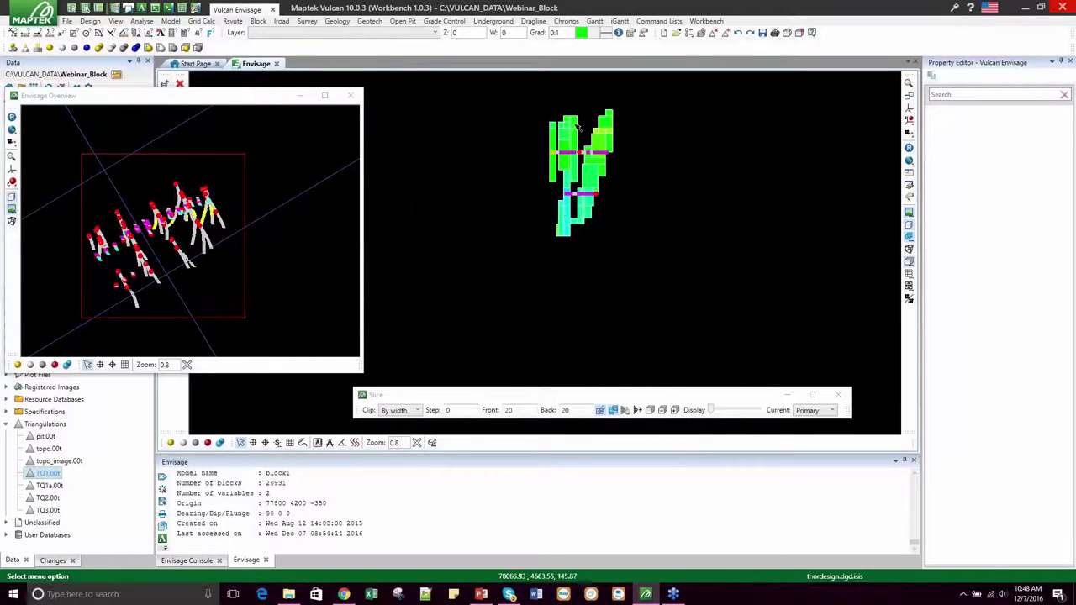
pyautogui.scroll(-3, 578, 126)
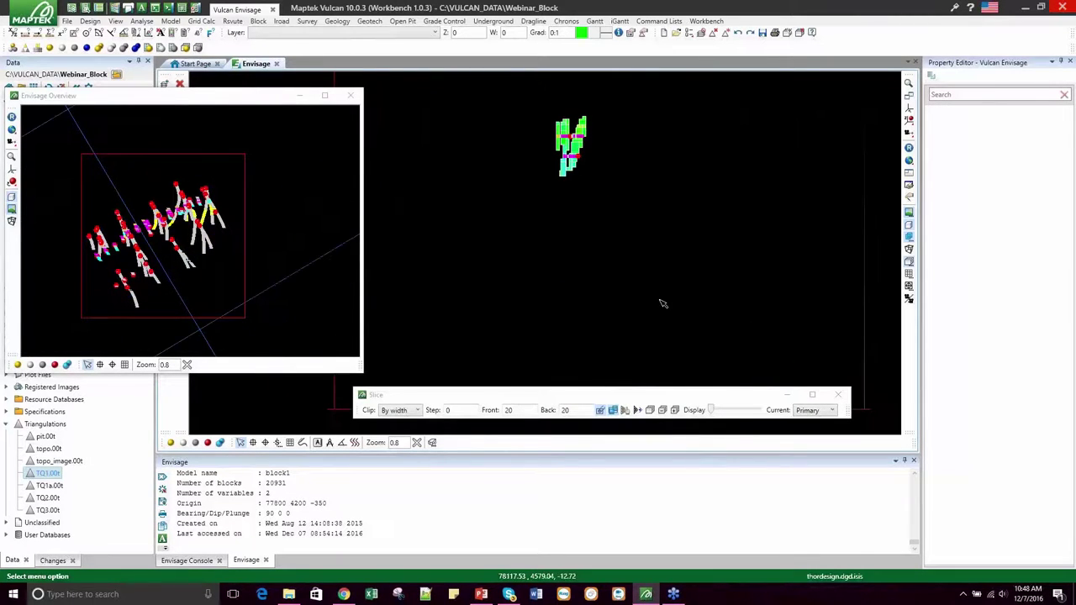
pyautogui.click(624, 409)
pyautogui.moveTo(617, 199); pyautogui.dragTo(616, 176)
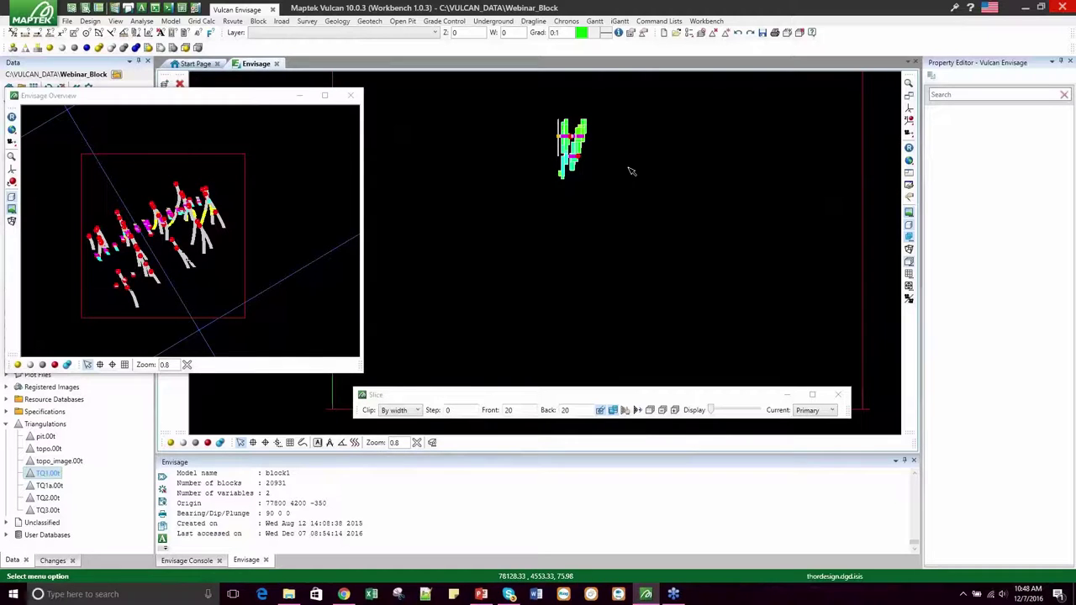
pyautogui.scroll(3, 593, 168)
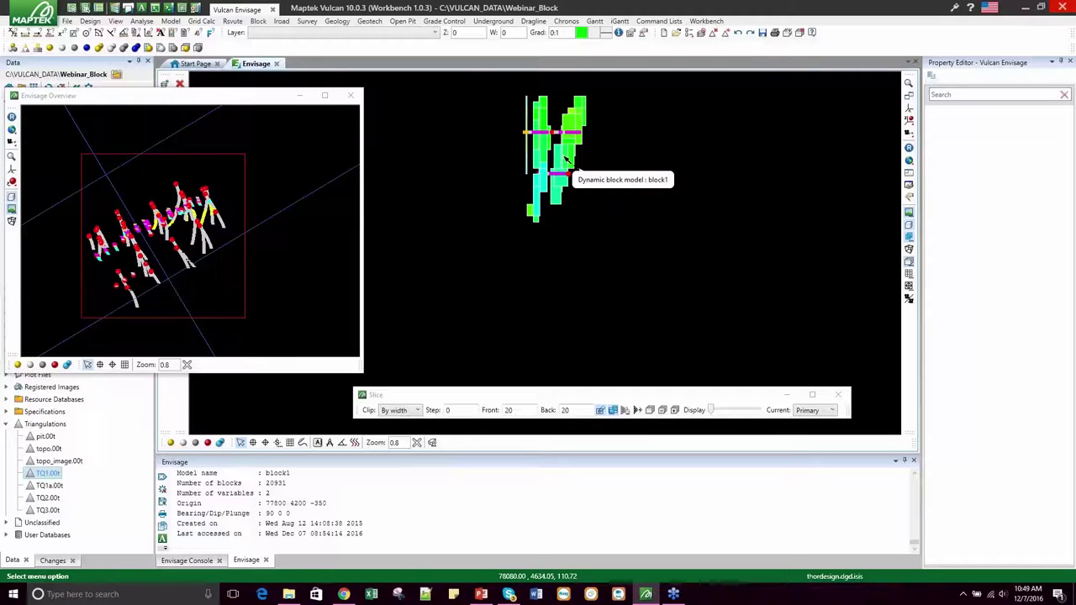
# Set the dynamic block model's variable back to geo and its colour legend to geo.
pyautogui.rightClick(568, 159)
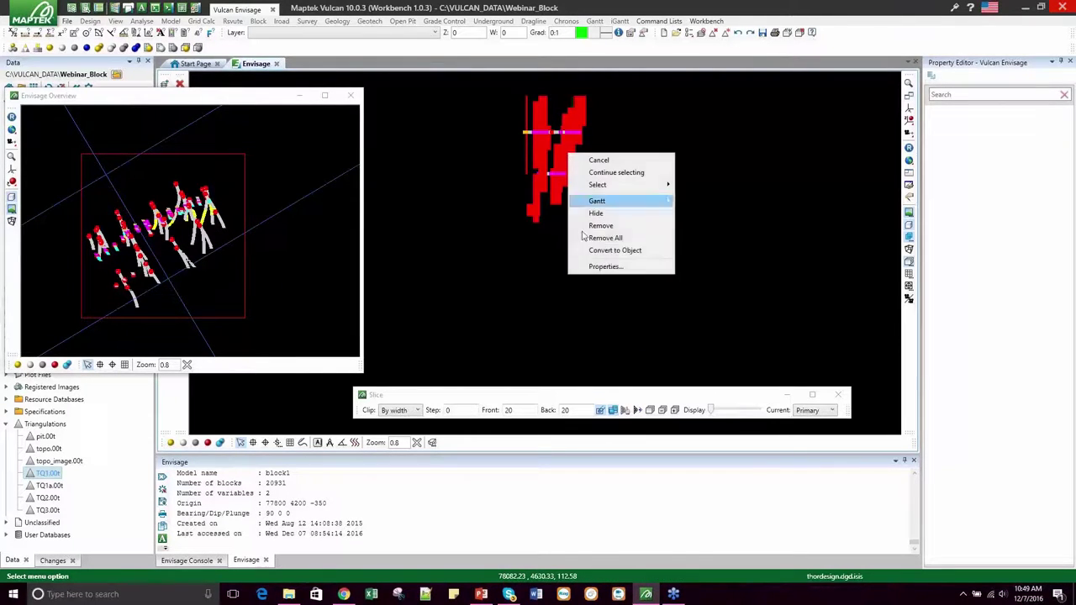
pyautogui.click(594, 267)
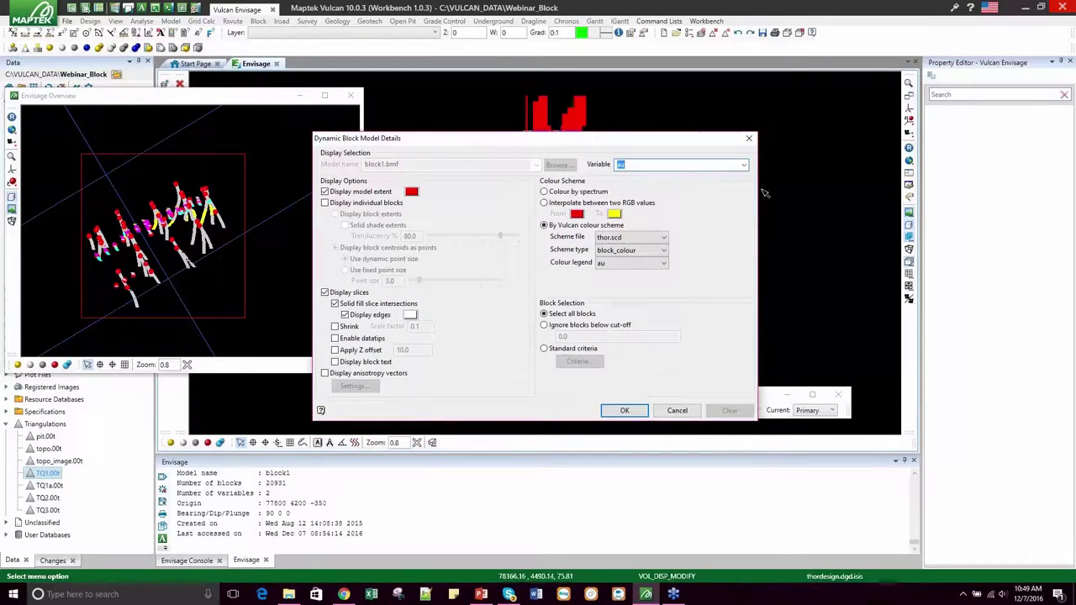
pyautogui.click(744, 166)
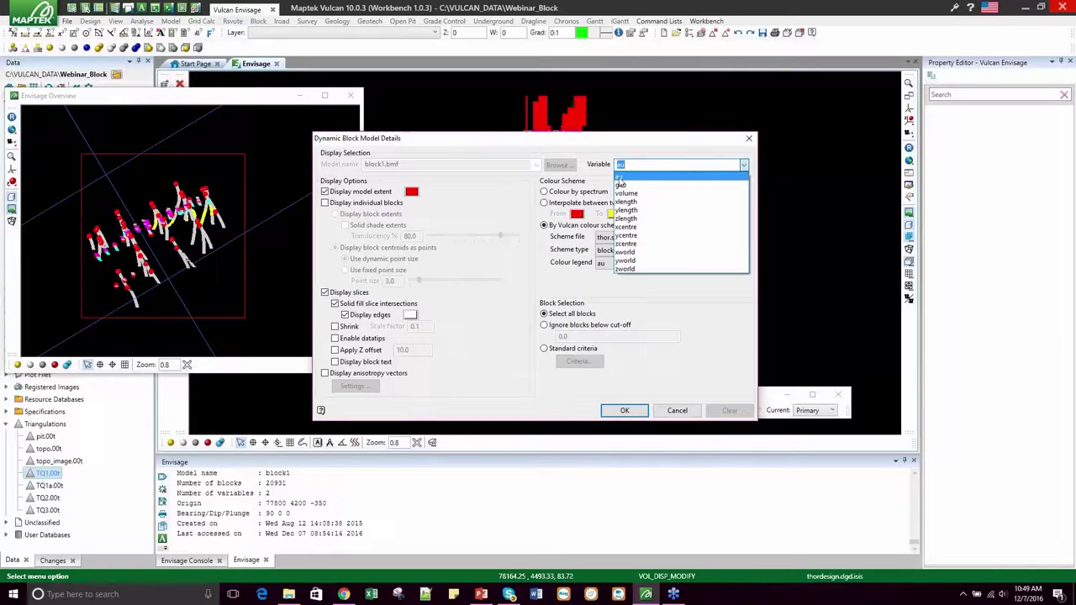
pyautogui.click(619, 183)
pyautogui.click(620, 264)
pyautogui.click(620, 283)
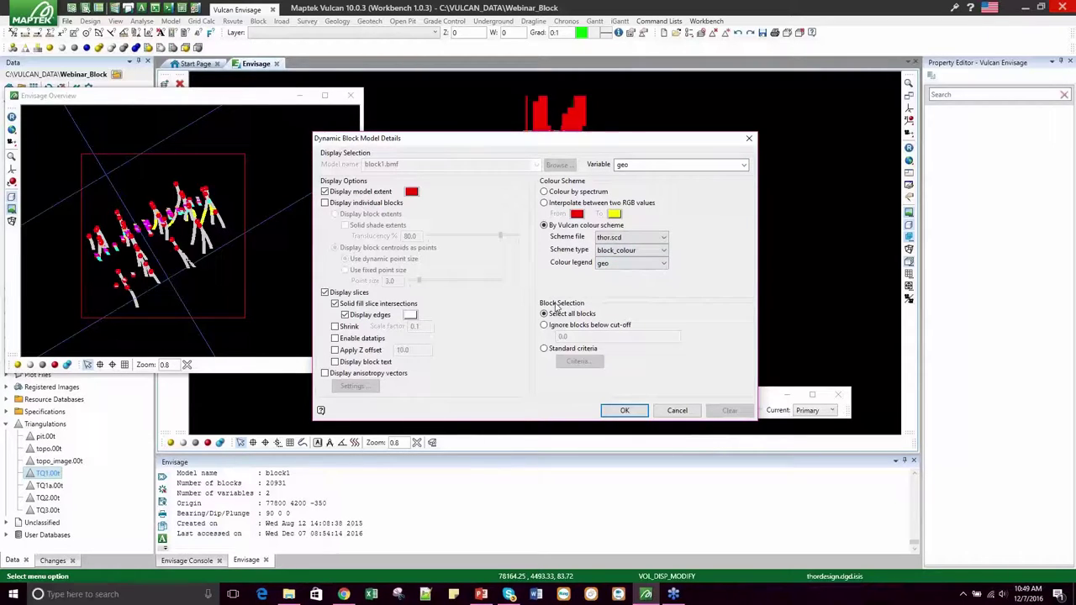
# Restrict the dynamic model to tq1 blocks by masking on the geo variable instead of the test condition, and slide the slice through them.
pyautogui.click(544, 349)
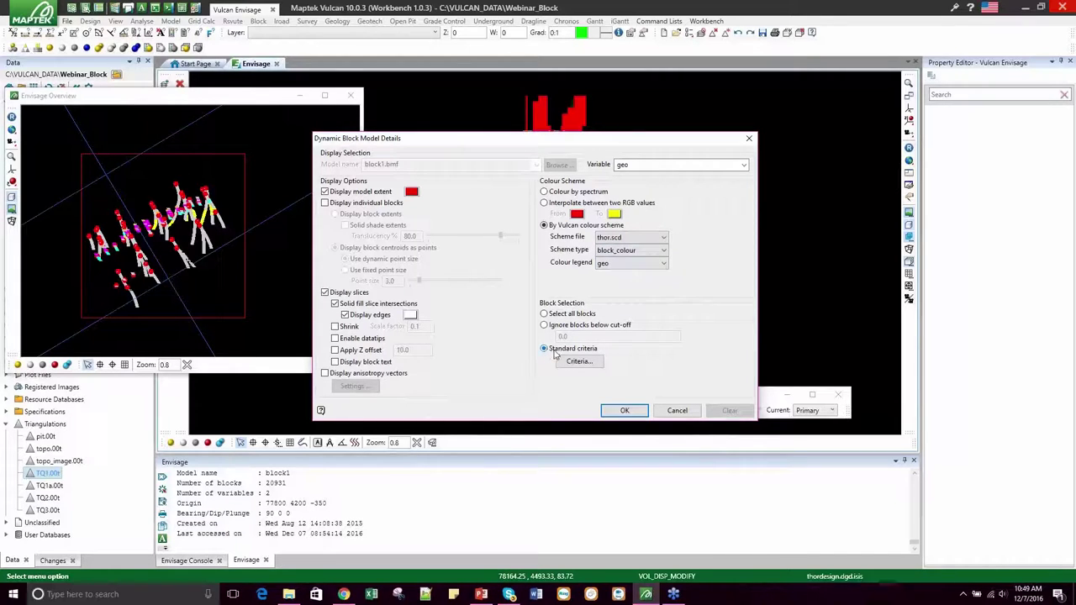
pyautogui.click(579, 362)
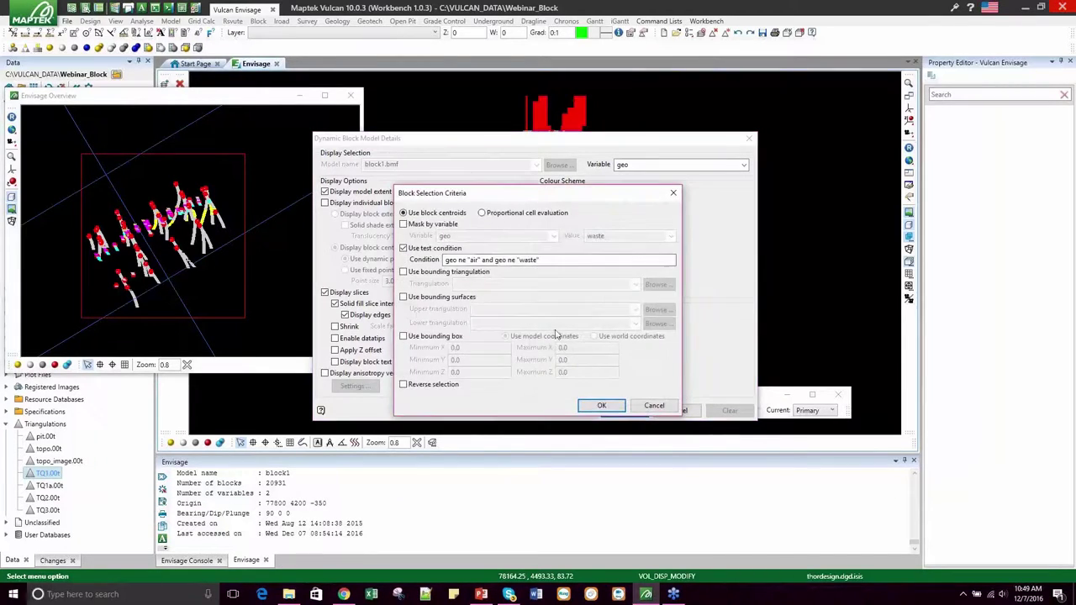
pyautogui.click(404, 249)
pyautogui.click(403, 225)
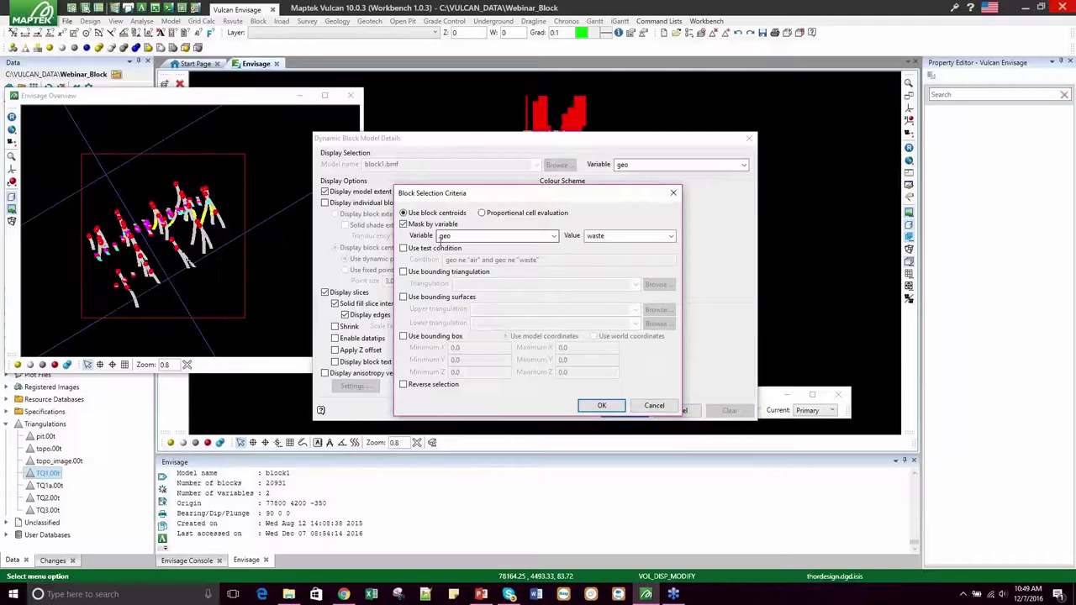
pyautogui.click(639, 237)
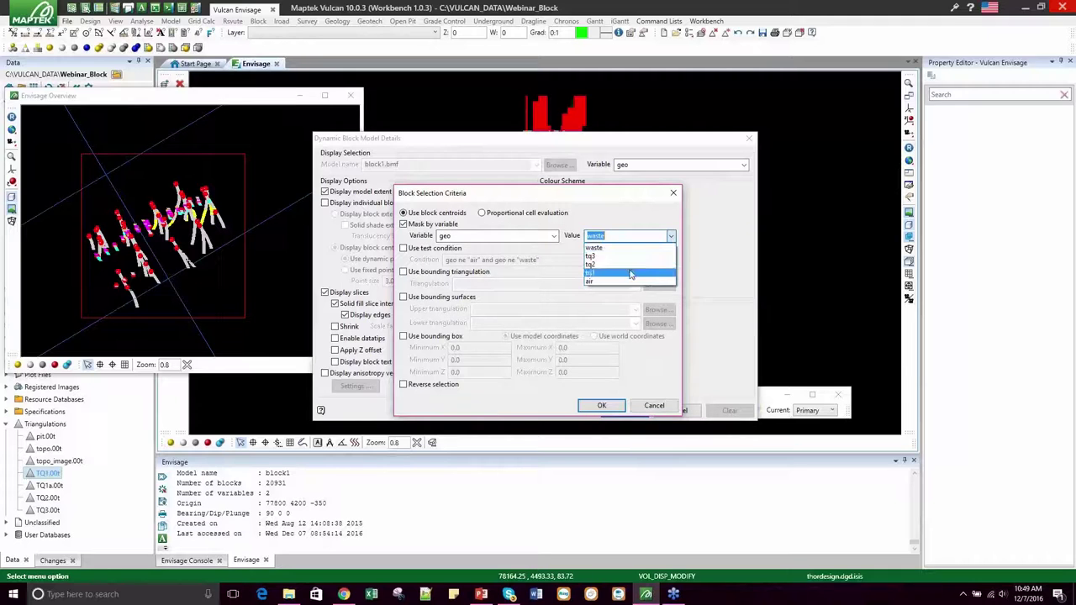
pyautogui.click(625, 274)
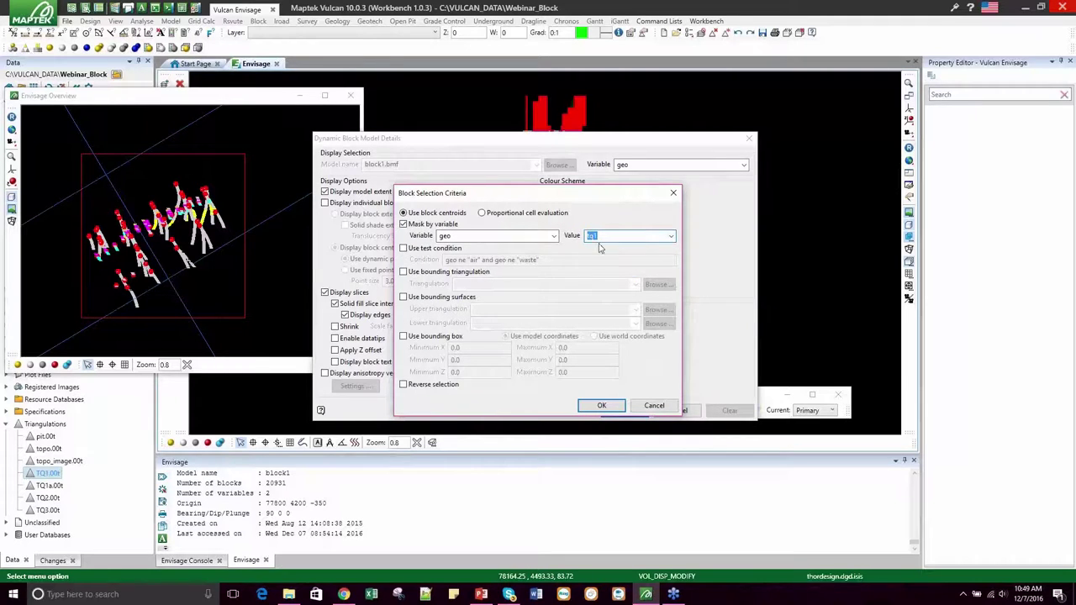
pyautogui.click(601, 408)
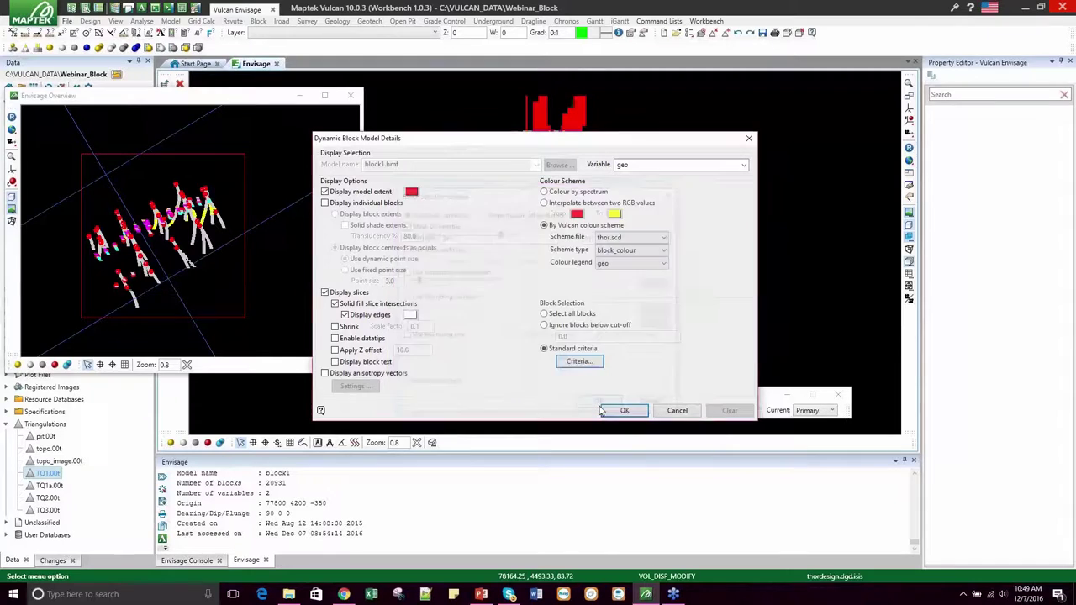
pyautogui.click(632, 410)
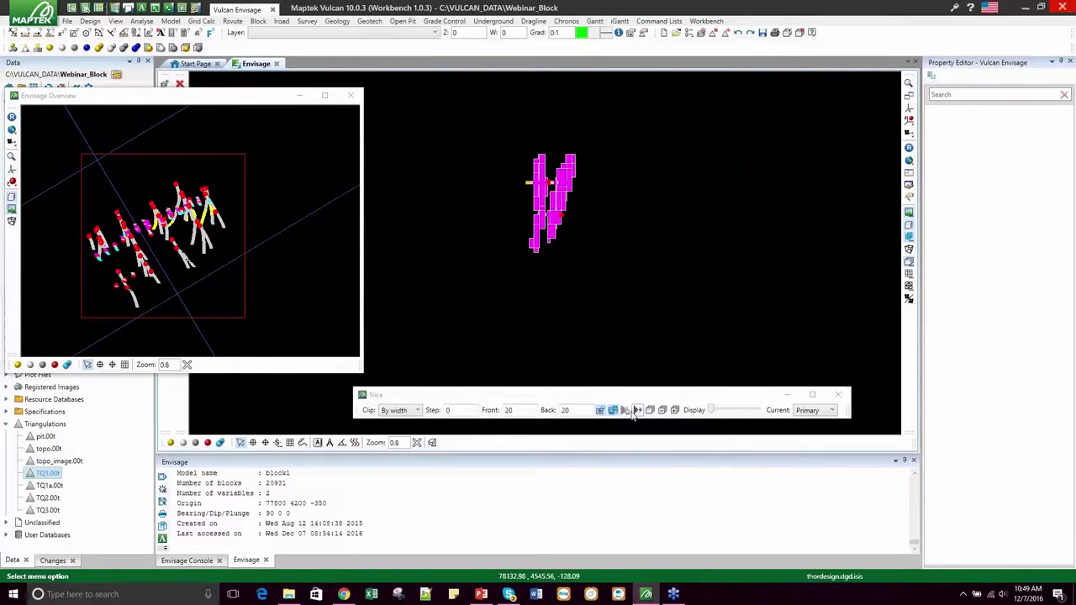
pyautogui.moveTo(594, 249); pyautogui.dragTo(588, 216)
# Change the block selection mask to geo value air with the selection reversed, so the dynamic model excludes air blocks.
pyautogui.rightClick(568, 190)
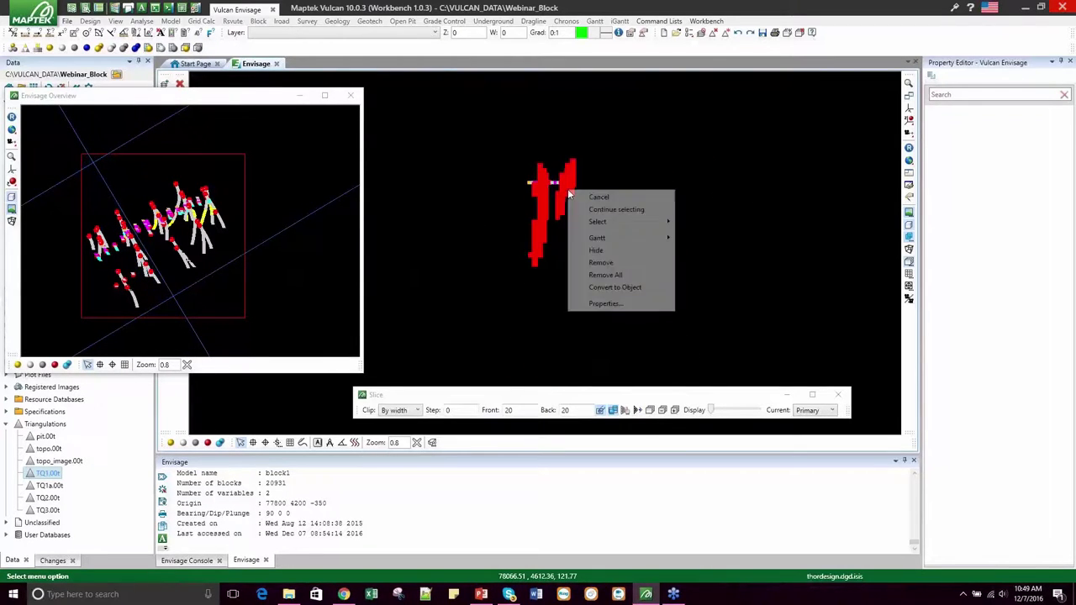
pyautogui.click(605, 304)
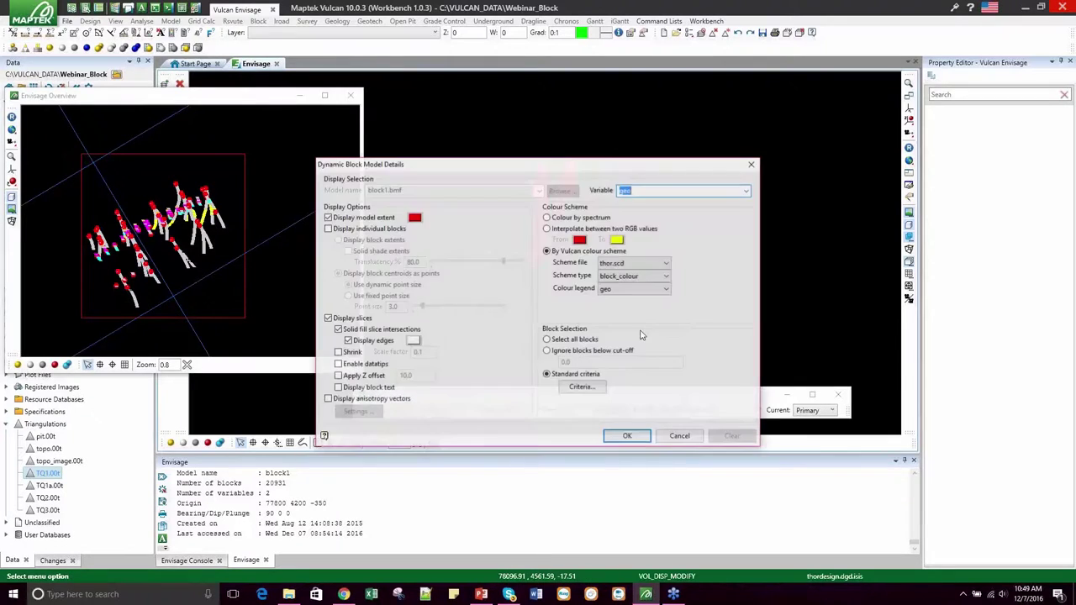
pyautogui.click(597, 388)
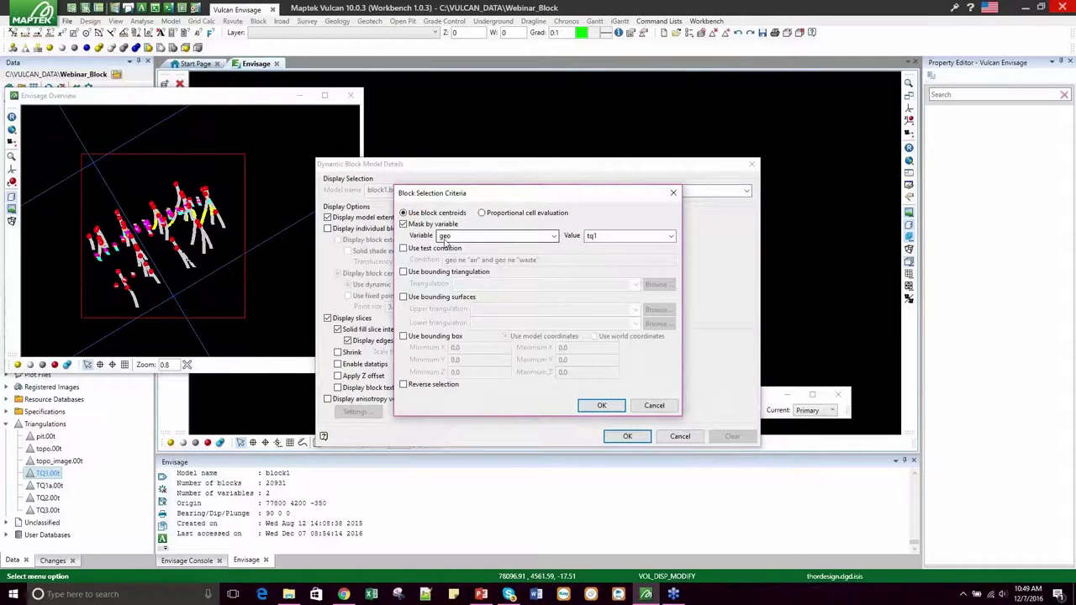
pyautogui.click(670, 236)
pyautogui.click(602, 283)
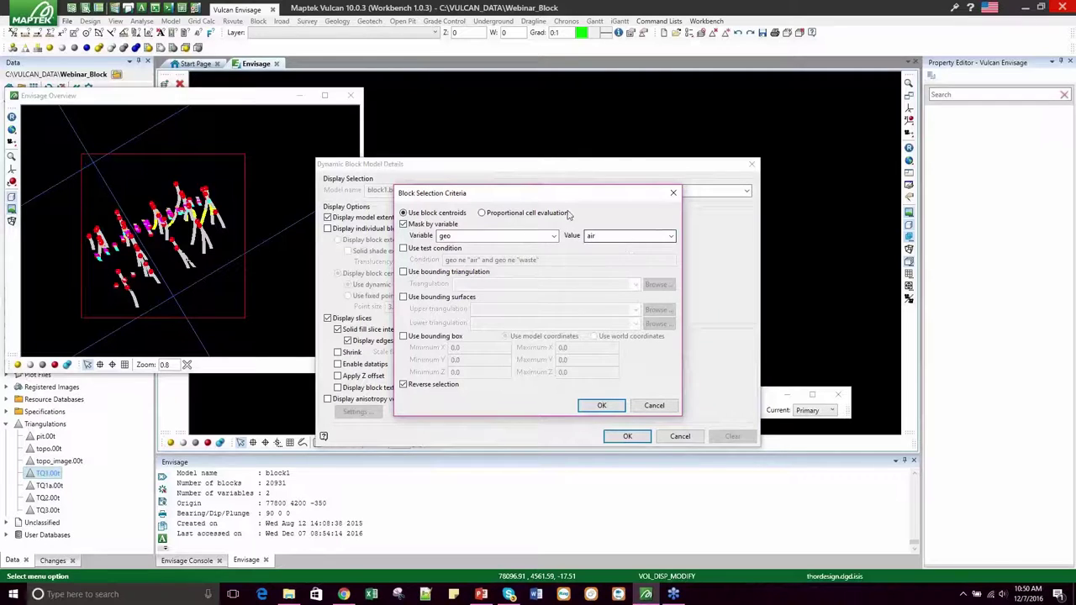
pyautogui.click(598, 407)
pyautogui.click(622, 436)
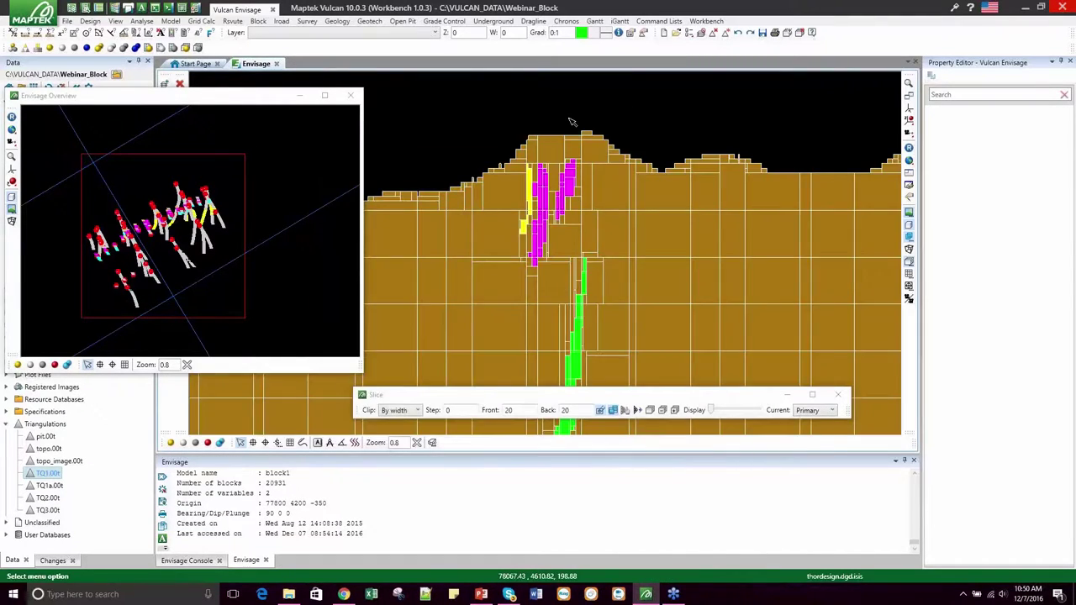
# Move the primary slicing plane through the model and examine the geo section without air against the drillholes.
pyautogui.click(624, 410)
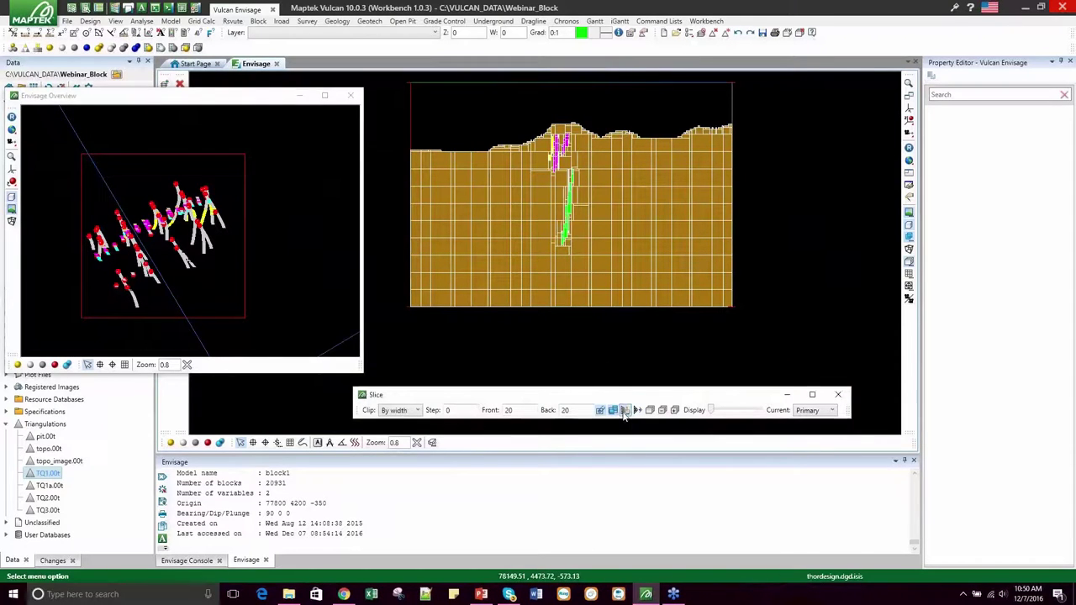
pyautogui.moveTo(594, 172); pyautogui.dragTo(696, 113)
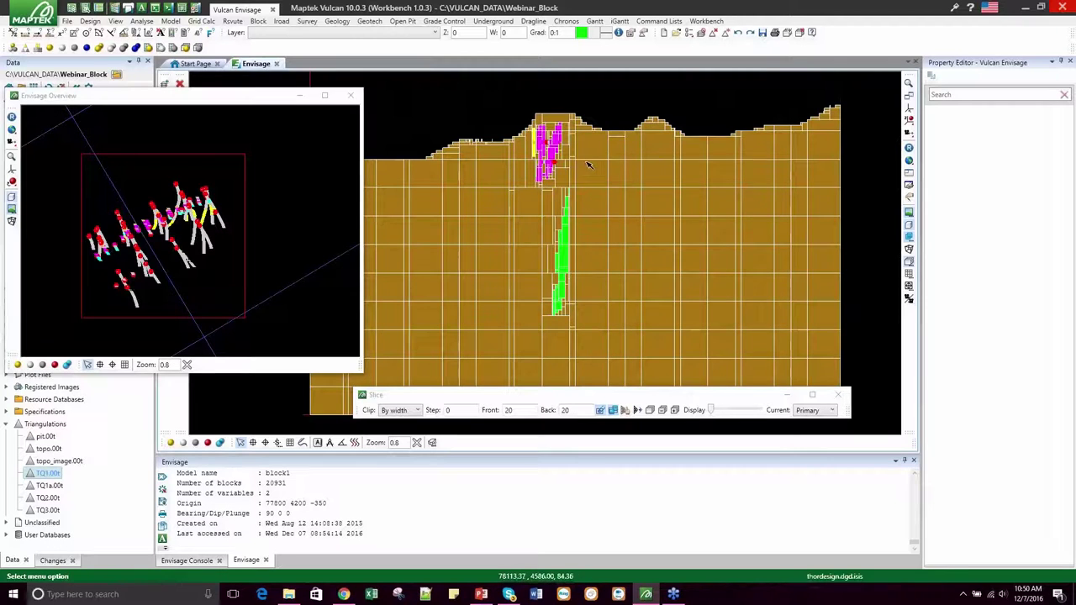
pyautogui.scroll(-2, 567, 156)
pyautogui.scroll(3, 574, 164)
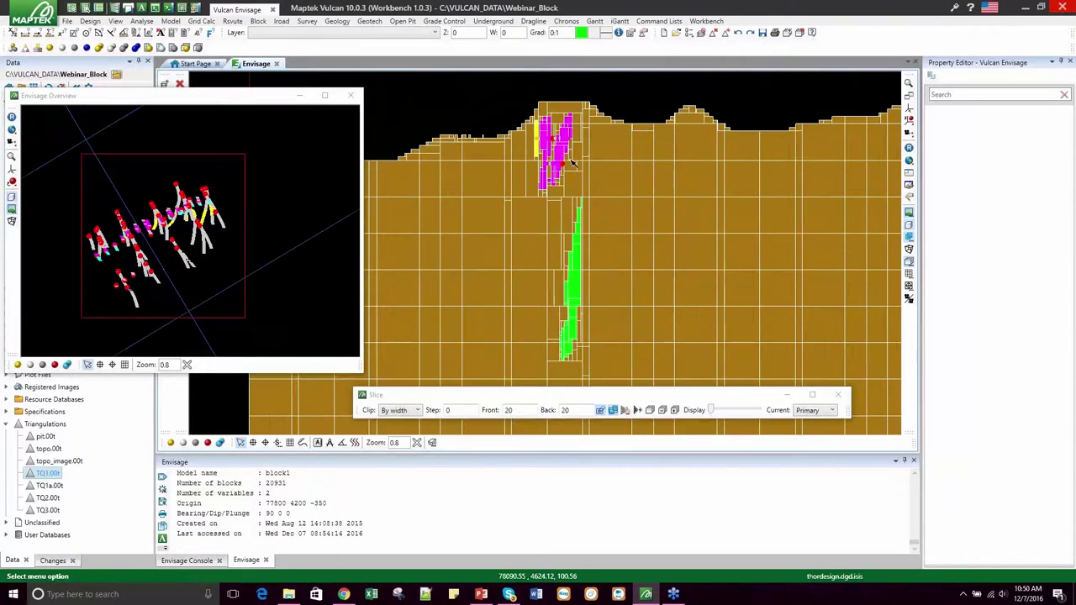
pyautogui.click(624, 410)
pyautogui.moveTo(634, 221); pyautogui.dragTo(711, 122)
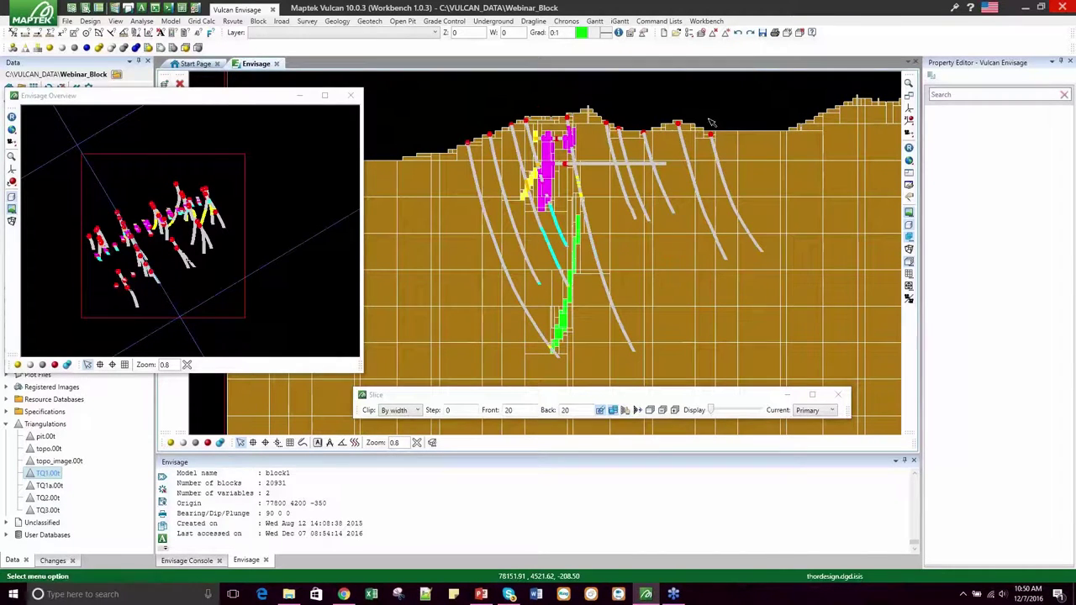
# Select all the drillholes on layer DIGSDRILL, starting from one hole beside the block section.
pyautogui.click(908, 110)
pyautogui.click(597, 137)
pyautogui.moveTo(597, 137)
pyautogui.mouseDown()
pyautogui.moveTo(580, 187)
pyautogui.moveTo(705, 207)
pyautogui.mouseUp()
pyautogui.click(909, 116)
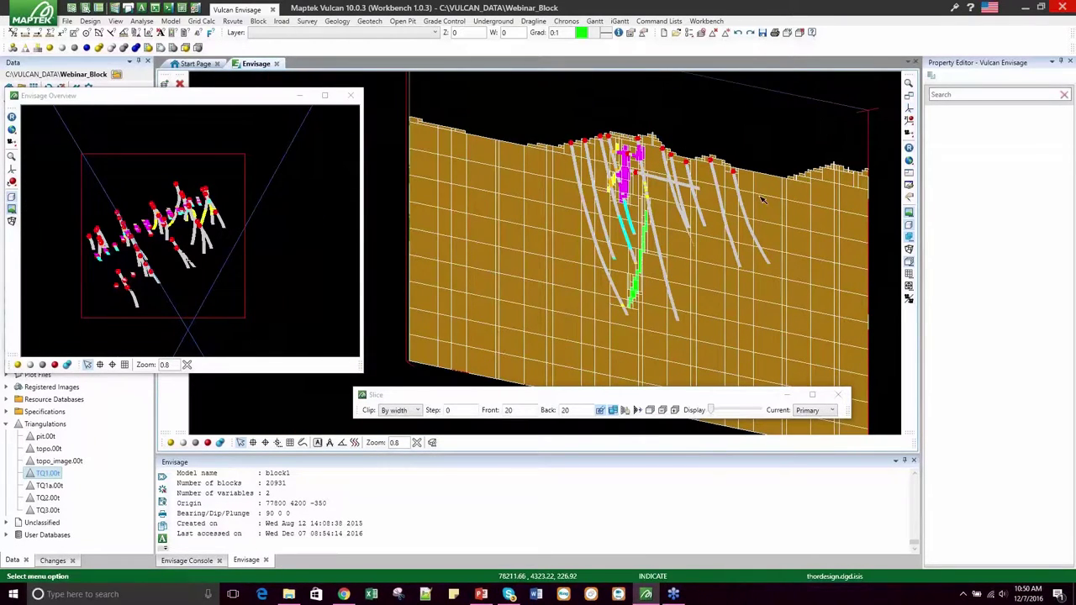
pyautogui.click(688, 223)
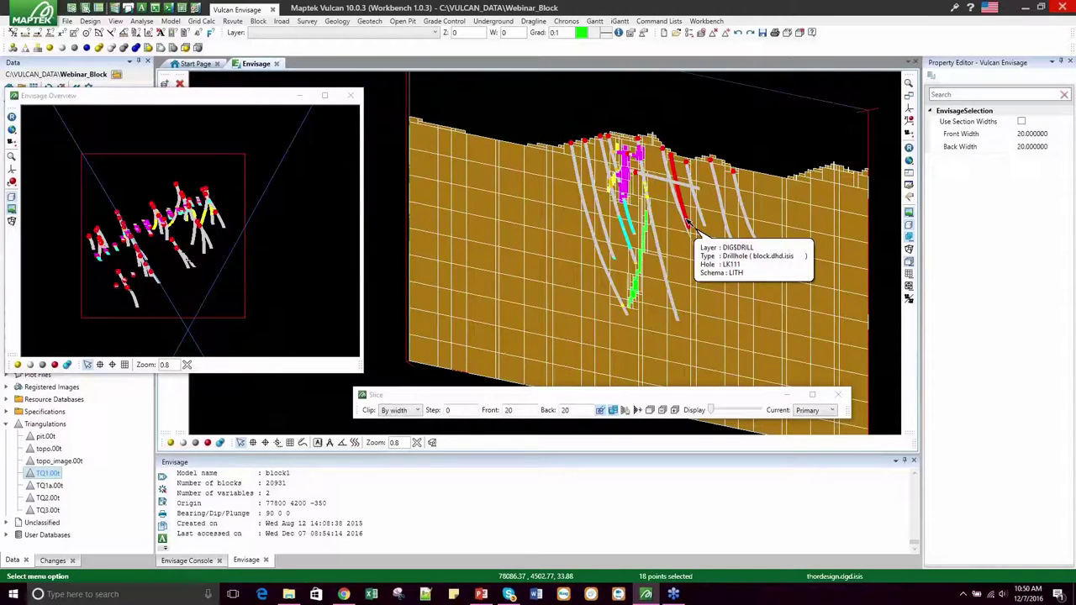
pyautogui.rightClick(687, 223)
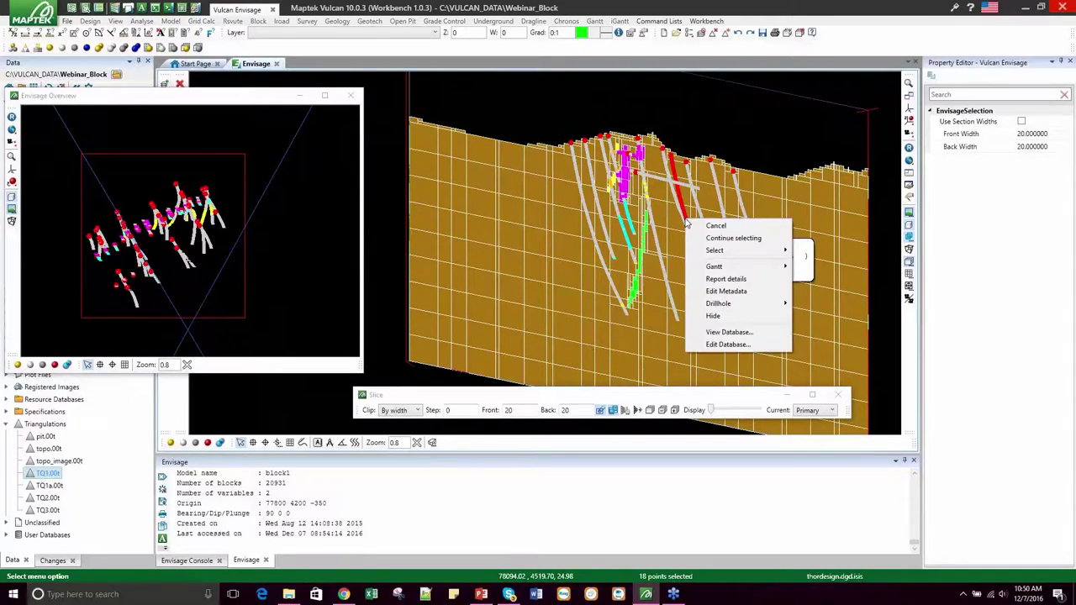
pyautogui.moveTo(711, 251)
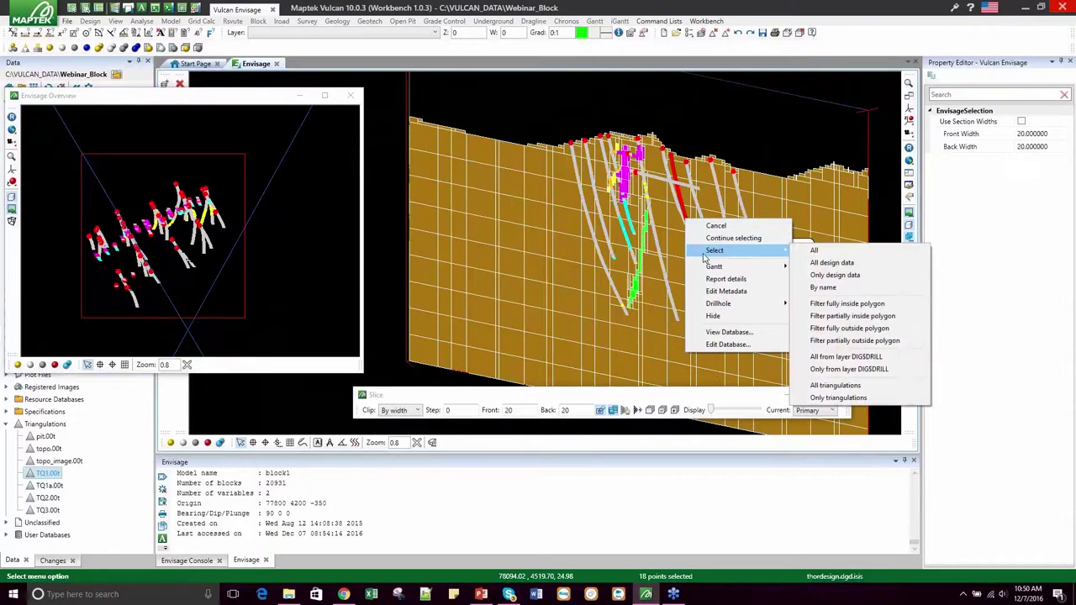
pyautogui.click(855, 359)
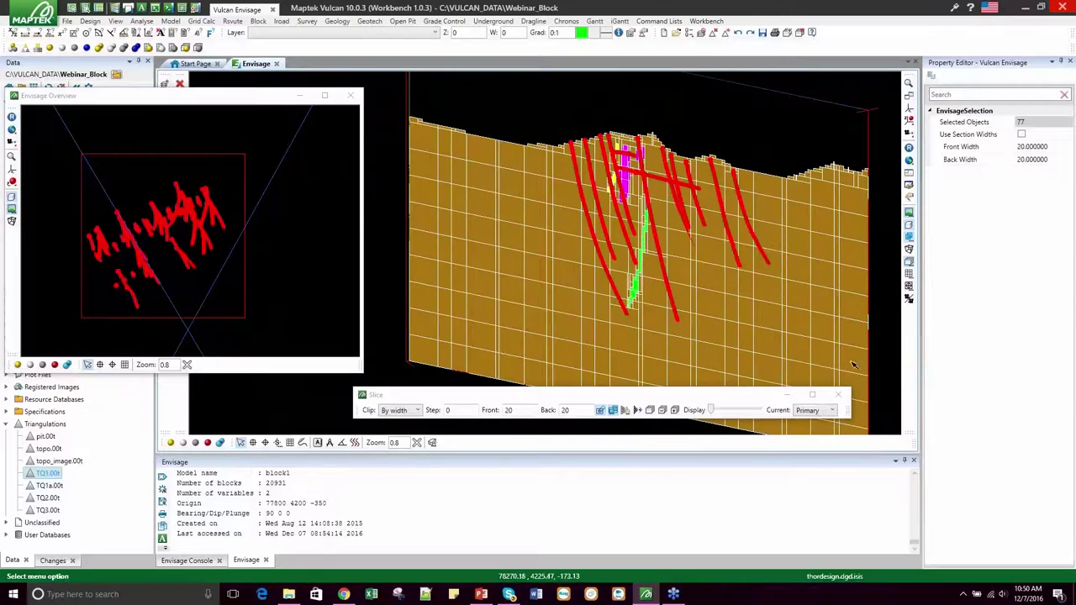
# Enable section widths for the selected drillholes, set both the front and back widths to 1000, and clear the selection.
pyautogui.click(1022, 135)
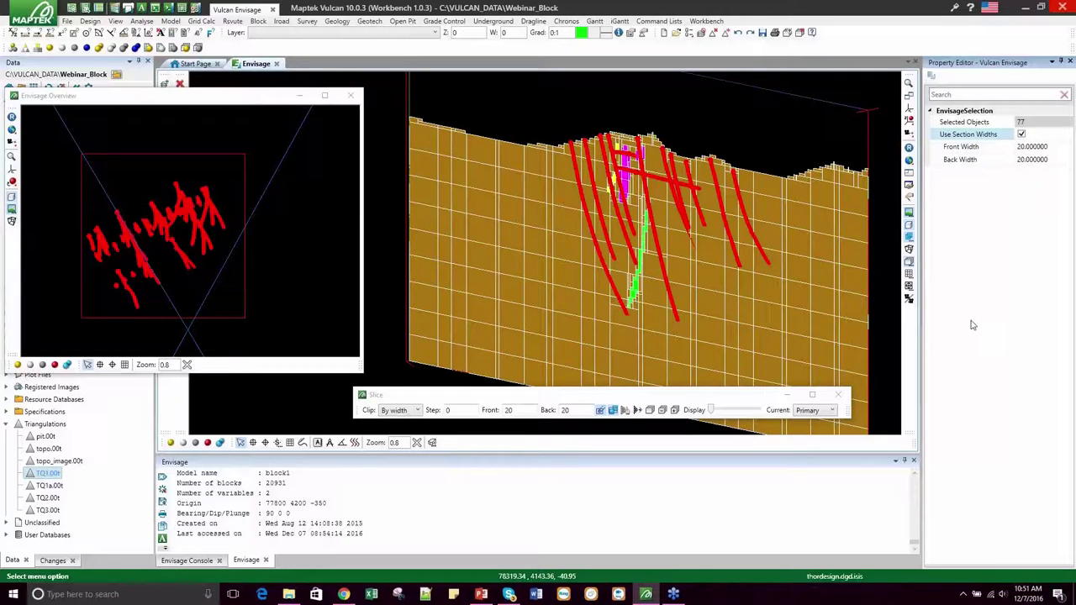
pyautogui.click(1039, 148)
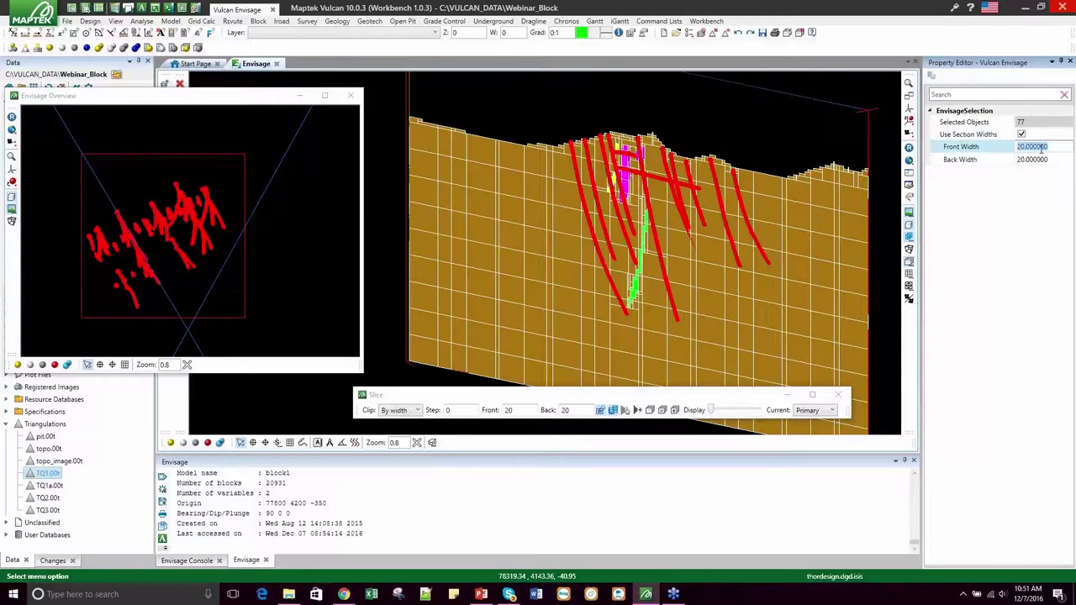
pyautogui.write('1000')
pyautogui.click(1040, 160)
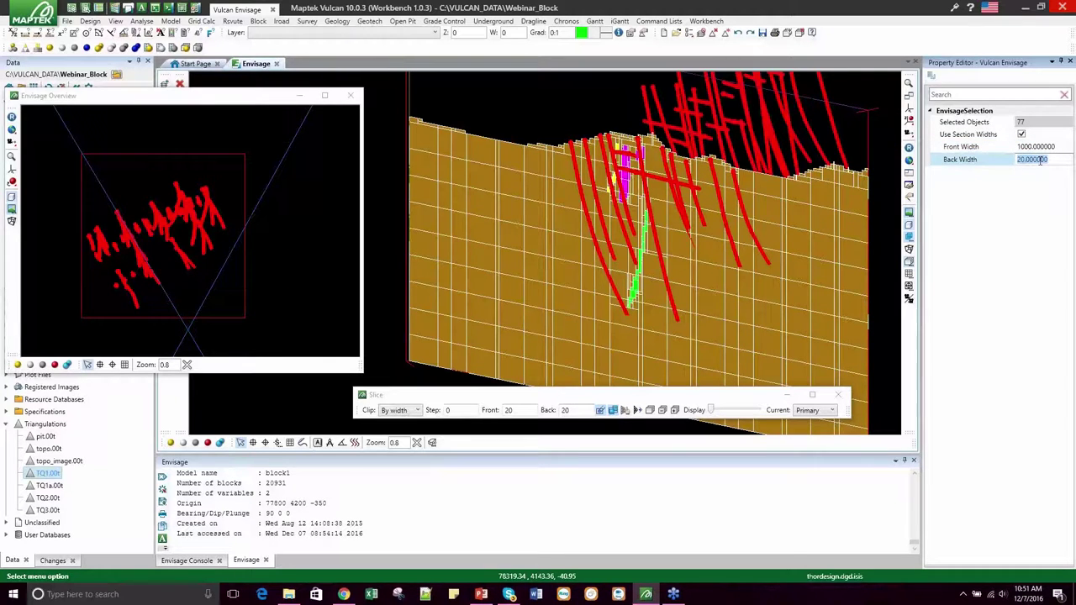
pyautogui.write('1000')
pyautogui.click(1038, 146)
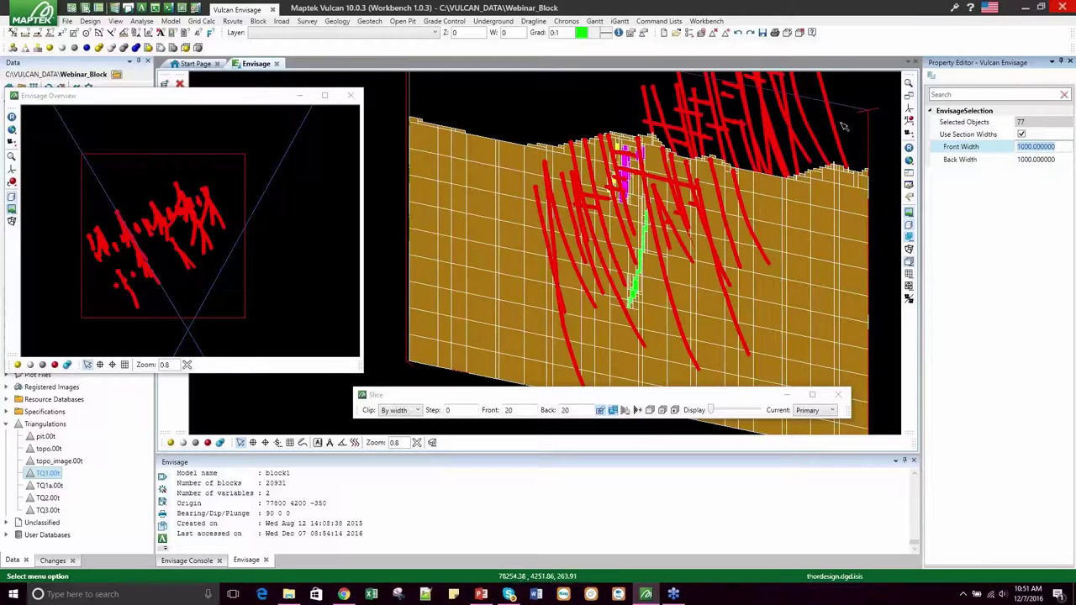
pyautogui.click(844, 126)
# Slide the primary section through the block model and examine the geology against the full set of drillholes in 3D.
pyautogui.moveTo(510, 125); pyautogui.dragTo(557, 272)
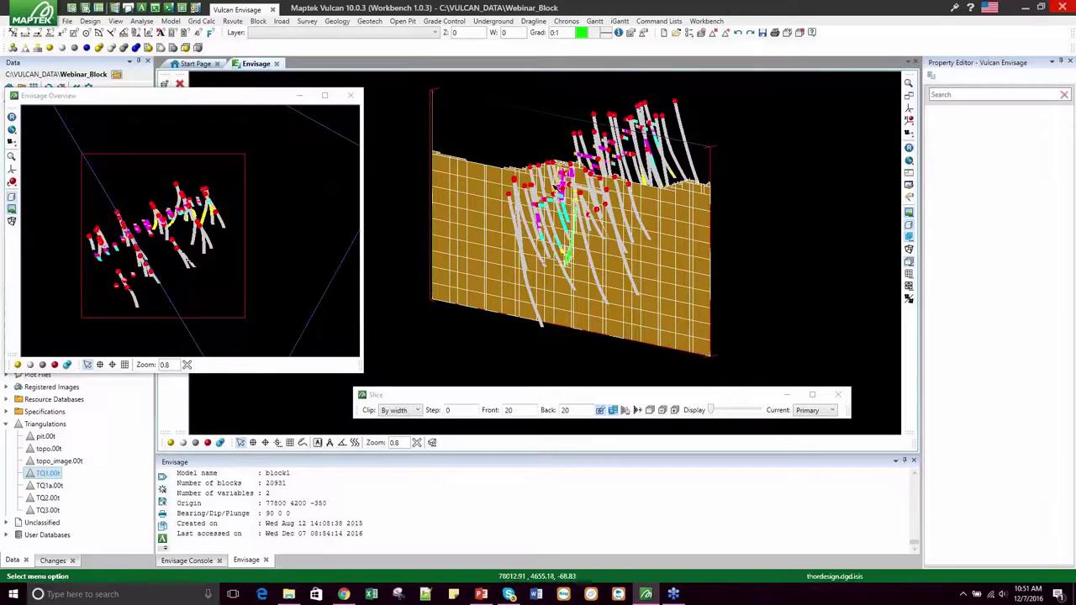
pyautogui.scroll(2, 566, 137)
pyautogui.click(909, 108)
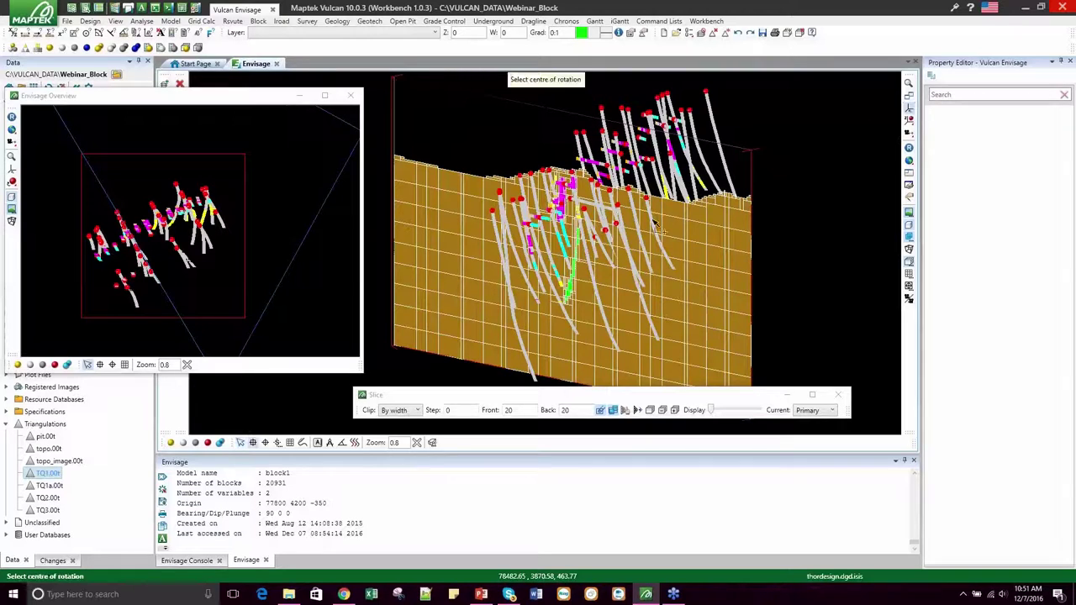
pyautogui.moveTo(637, 239); pyautogui.dragTo(868, 156)
pyautogui.click(909, 118)
pyautogui.click(594, 392)
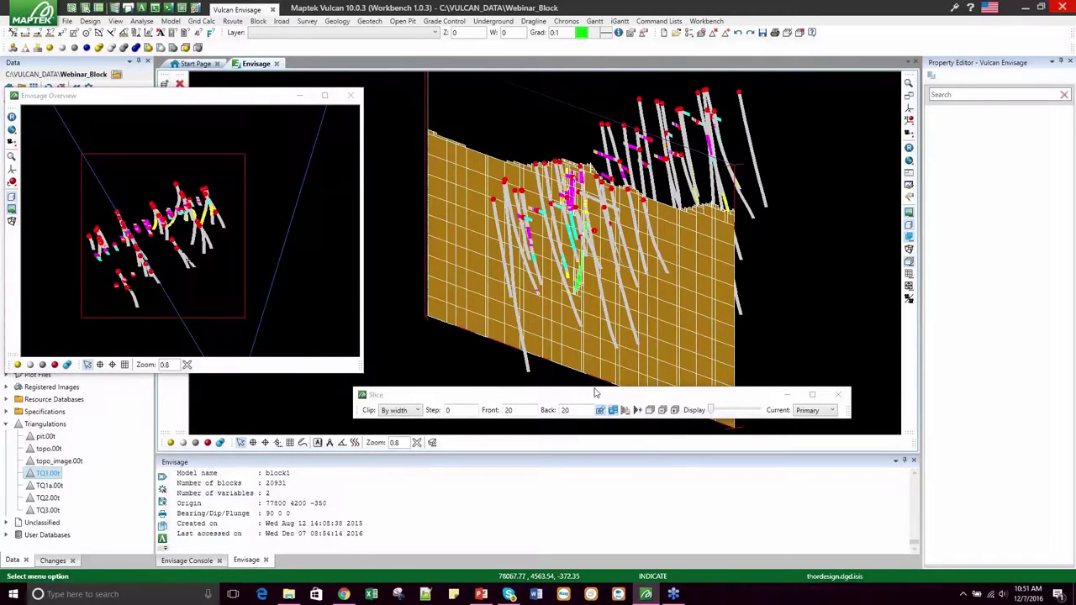
pyautogui.click(614, 410)
pyautogui.moveTo(587, 335); pyautogui.dragTo(767, 191)
pyautogui.rightClick(811, 155)
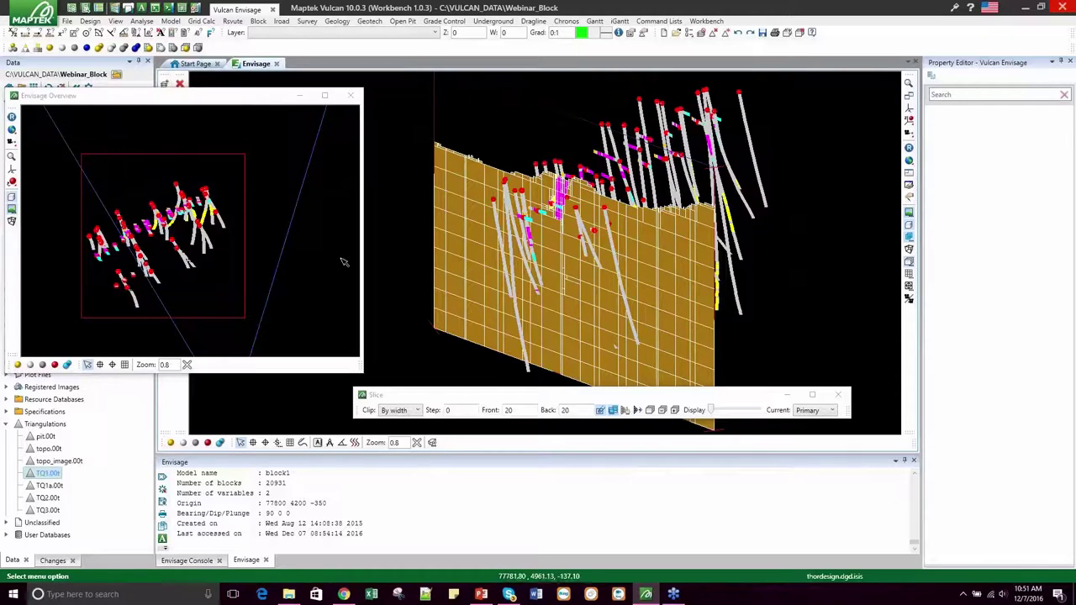
# Load the TQ1.00t triangulation and move the primary section through it to compare it with the tq1 blocks.
pyautogui.doubleClick(38, 477)
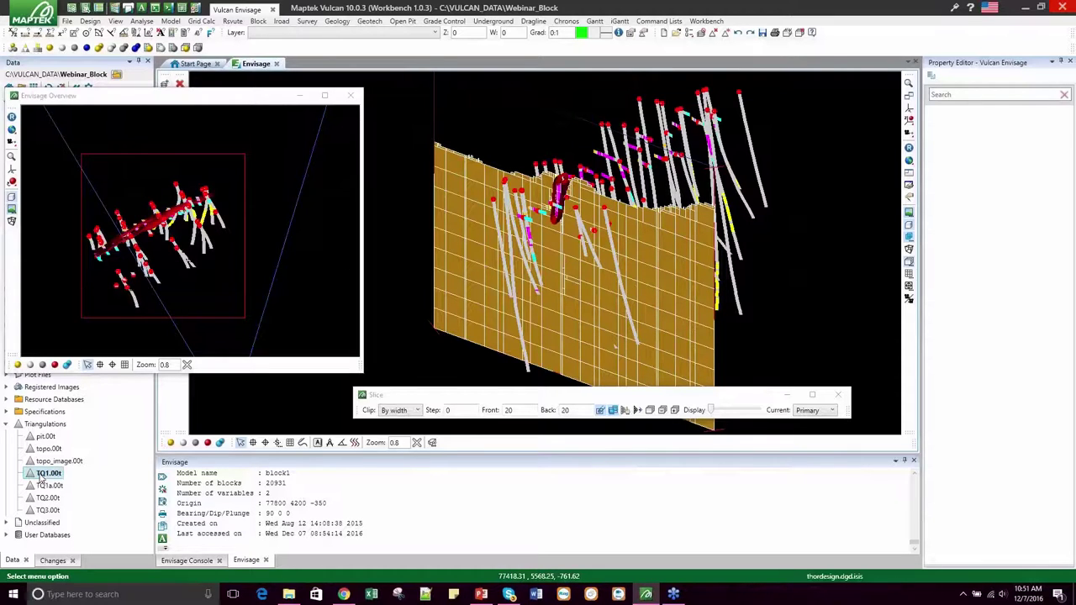
pyautogui.scroll(3, 565, 192)
pyautogui.scroll(3, 565, 192)
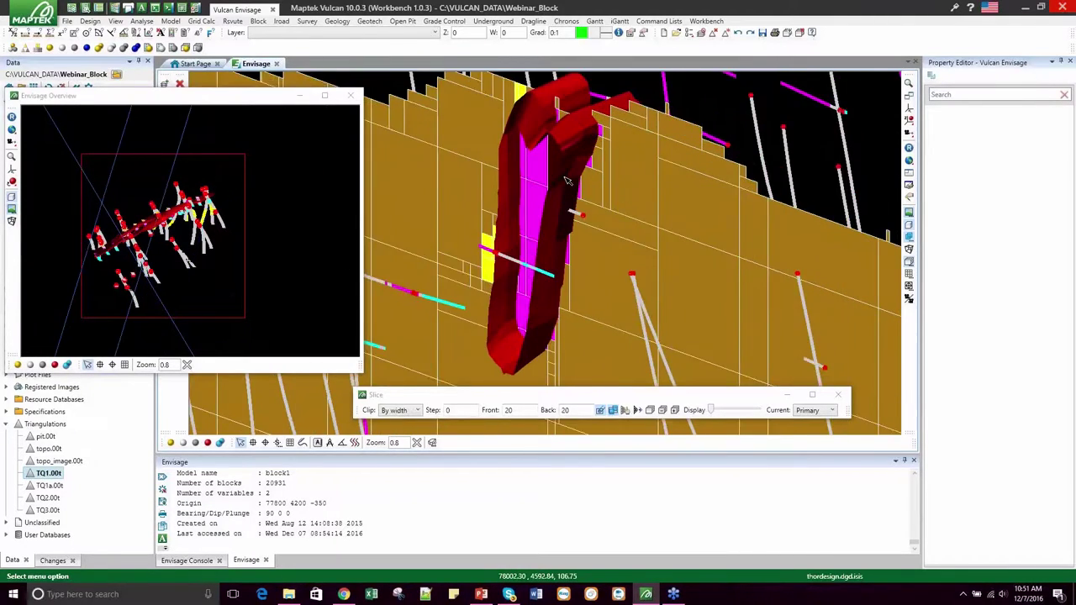
pyautogui.scroll(-2, 564, 191)
pyautogui.click(626, 410)
pyautogui.moveTo(605, 336); pyautogui.dragTo(594, 227)
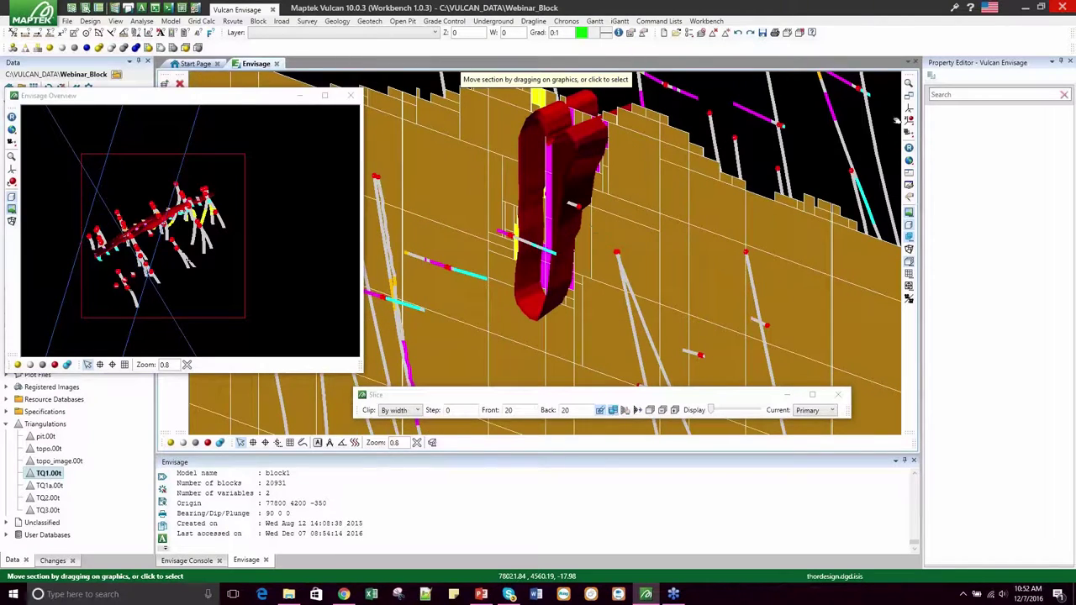
pyautogui.rightClick(760, 154)
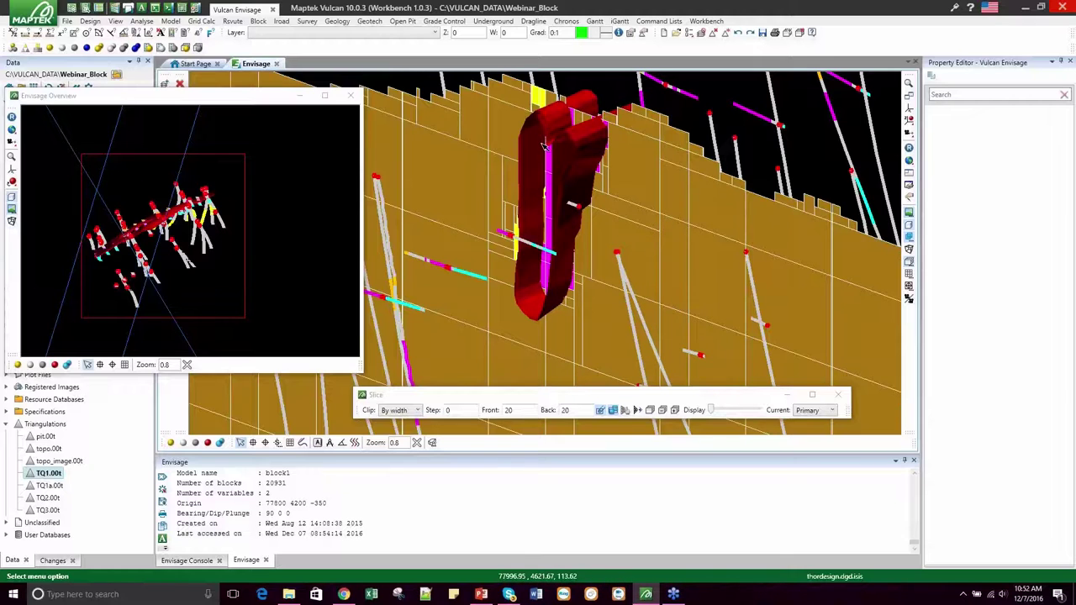
# Enable section widths in the viewing properties of the TQ1 triangulation, and slide the primary section along its clipped outline.
pyautogui.rightClick(588, 149)
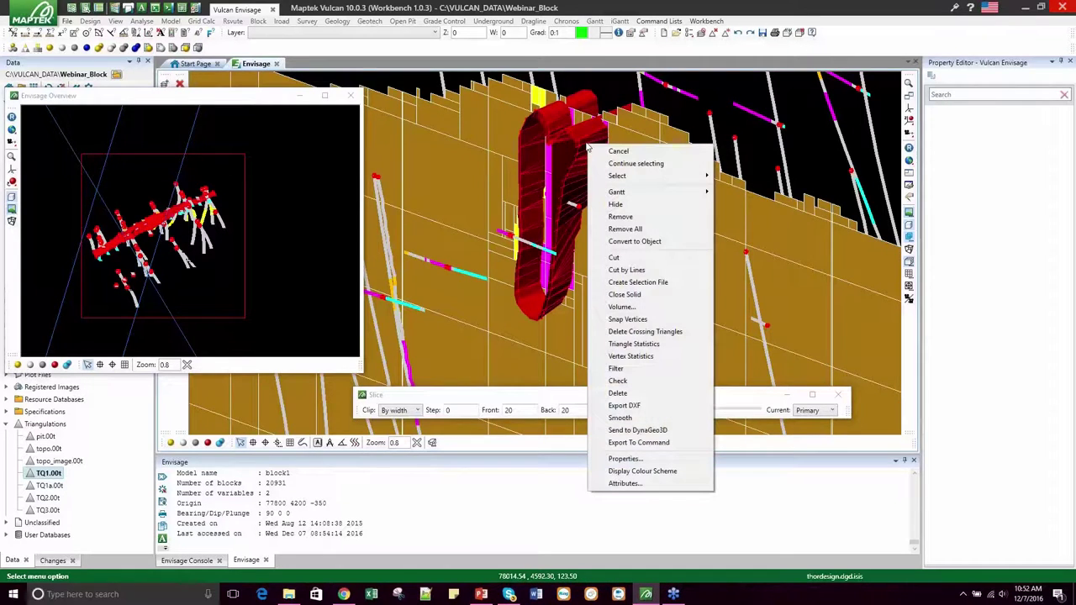
pyautogui.click(643, 162)
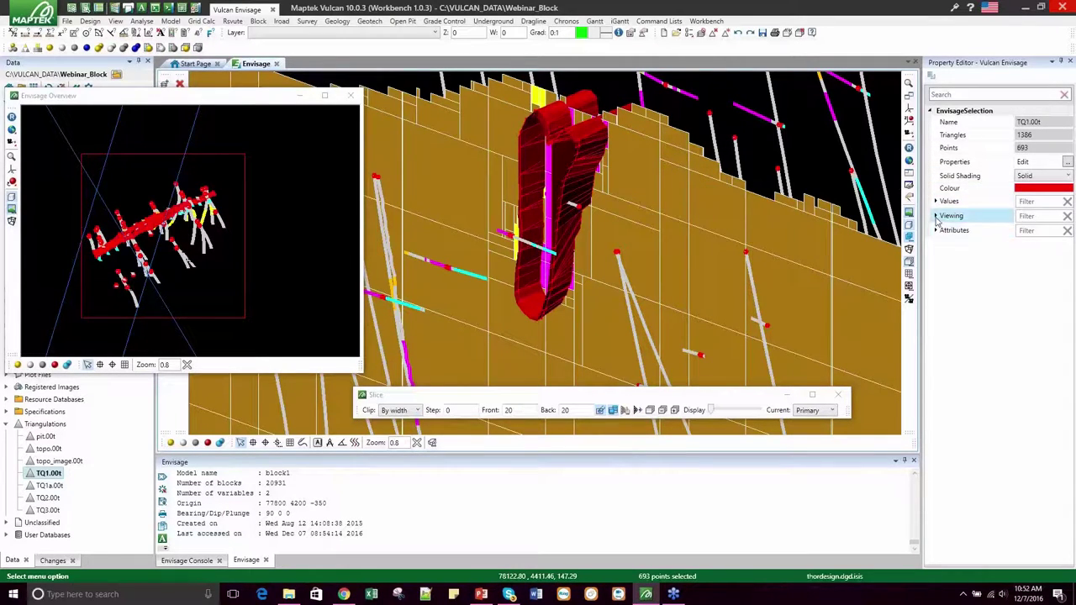
pyautogui.click(935, 216)
pyautogui.click(1021, 228)
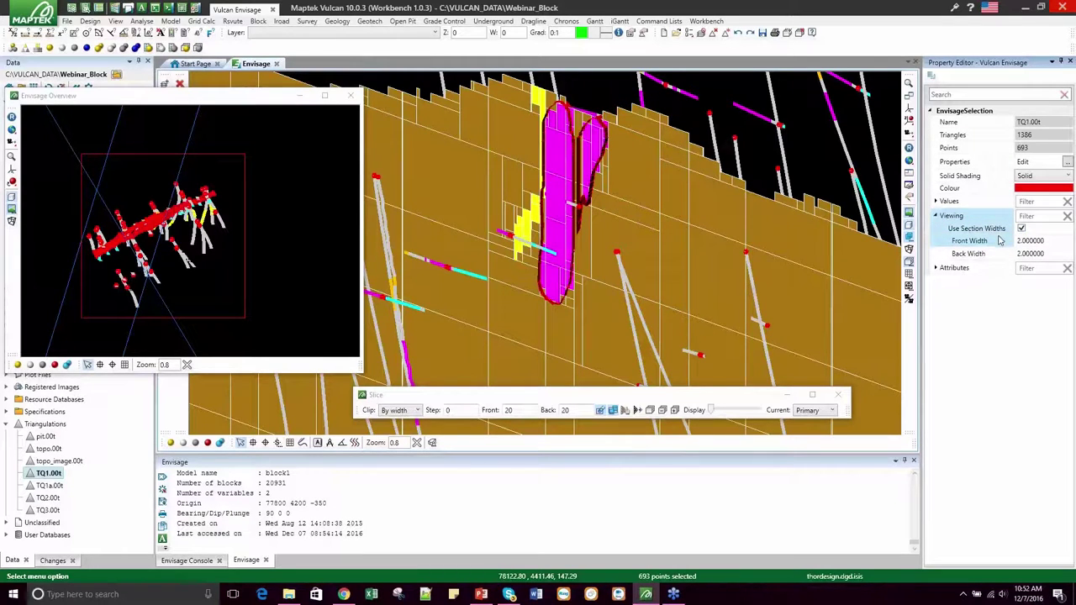
pyautogui.click(1027, 241)
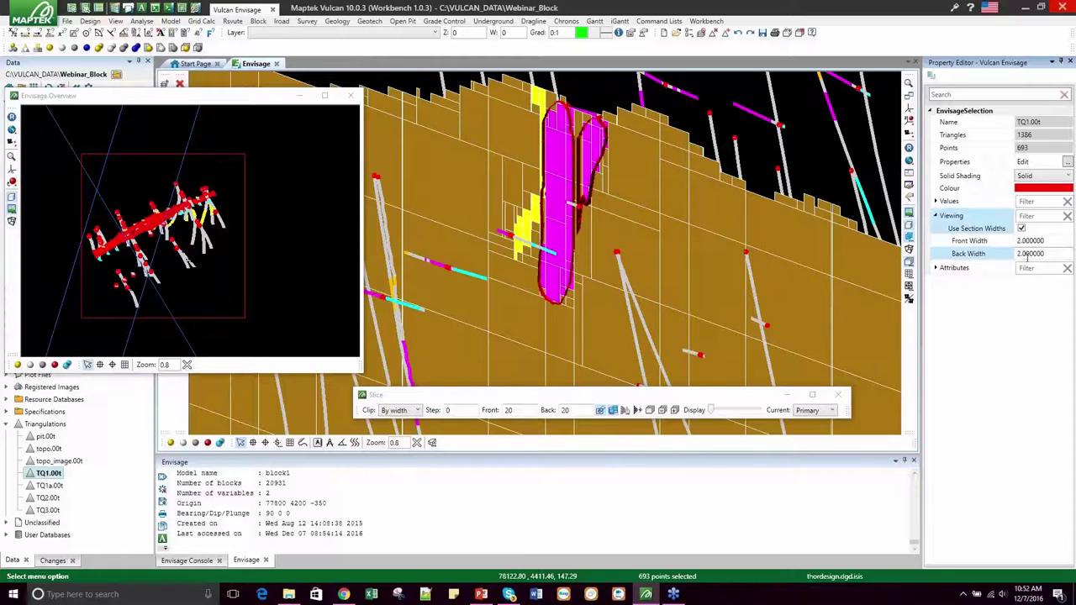
pyautogui.click(650, 435)
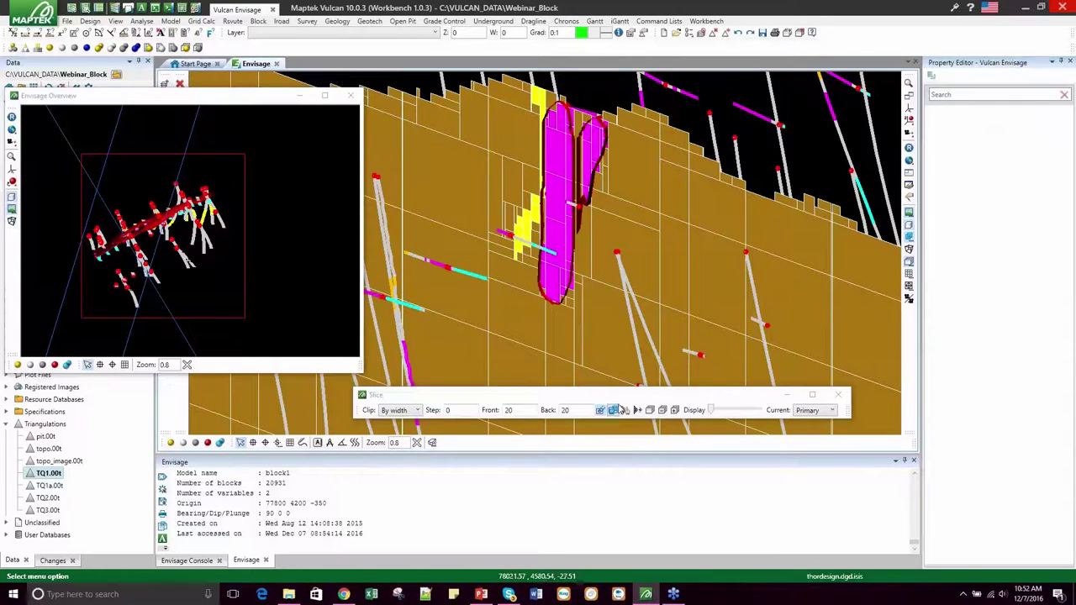
pyautogui.click(624, 410)
pyautogui.moveTo(623, 353); pyautogui.dragTo(632, 313)
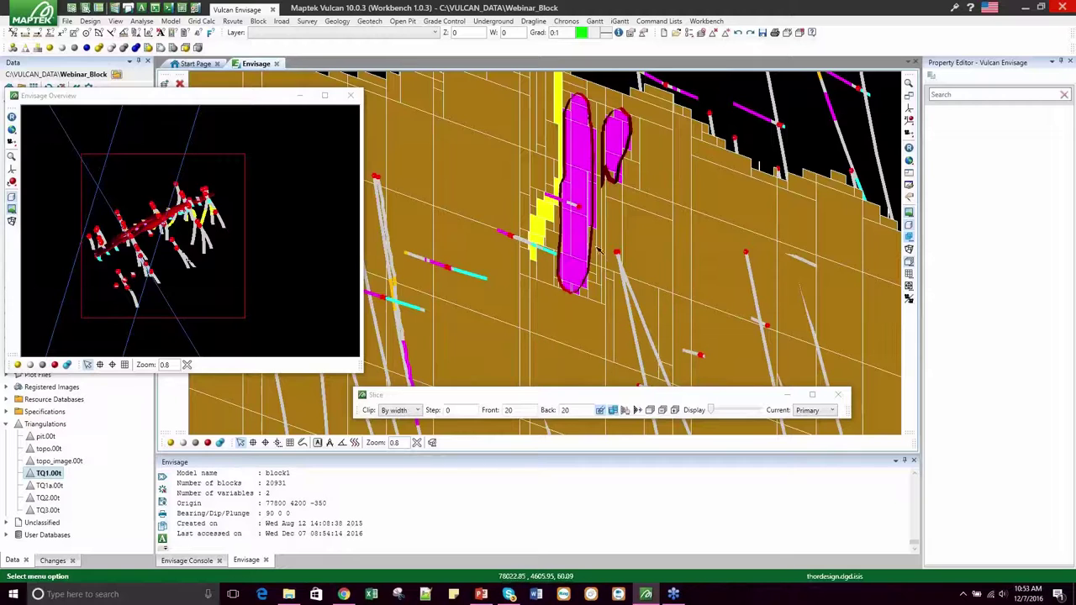
pyautogui.click(480, 595)
pyautogui.click(633, 172)
pyautogui.click(759, 140)
# Start a block inquiry on block1.bmf limited to the specific variables au and geo.
pyautogui.click(262, 23)
pyautogui.moveTo(390, 127)
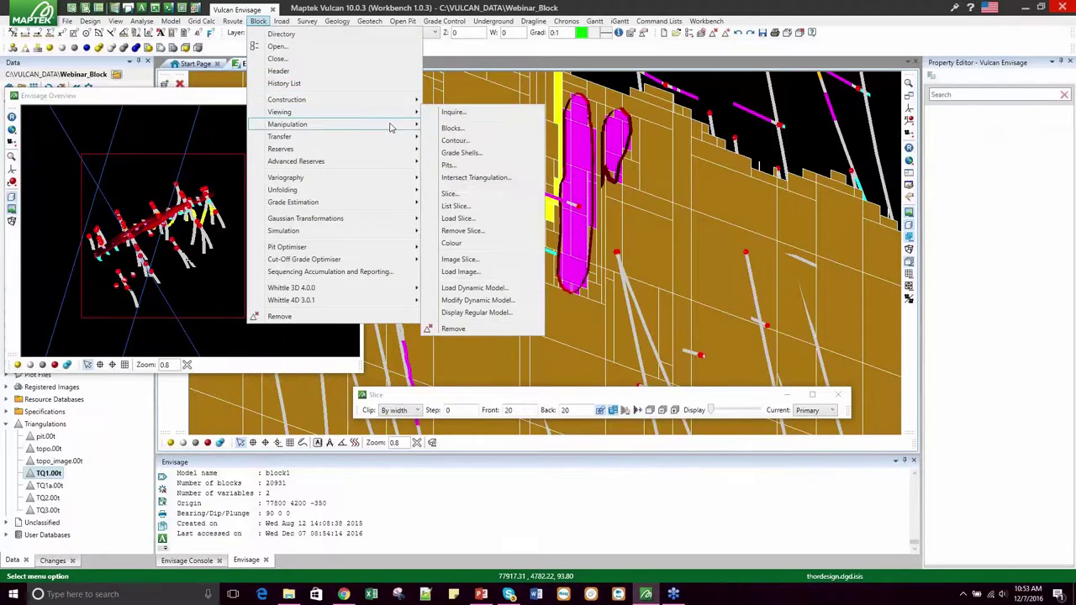
pyautogui.click(448, 118)
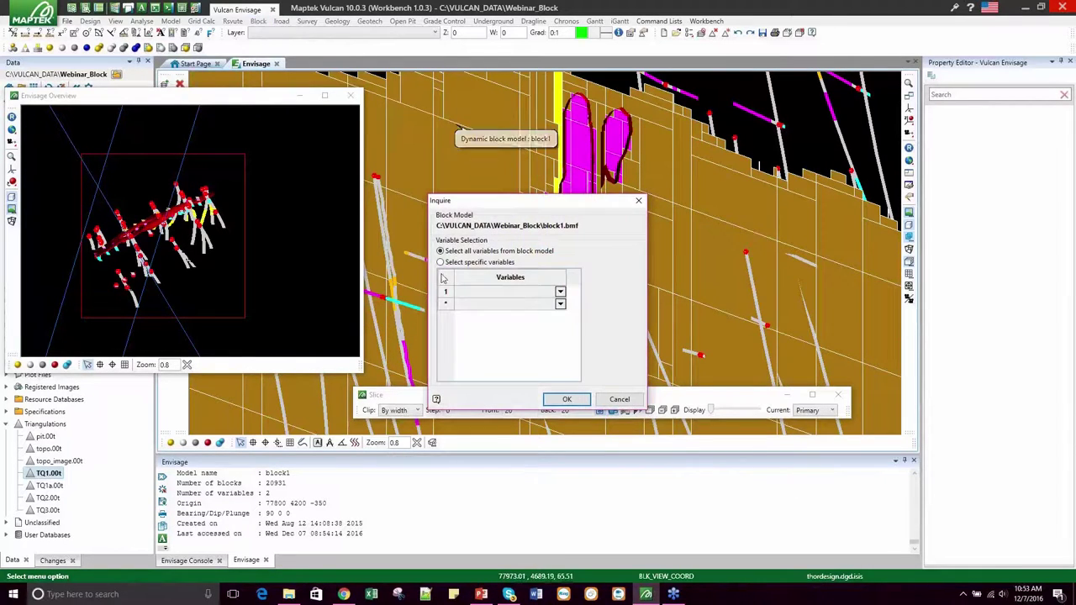
pyautogui.click(440, 262)
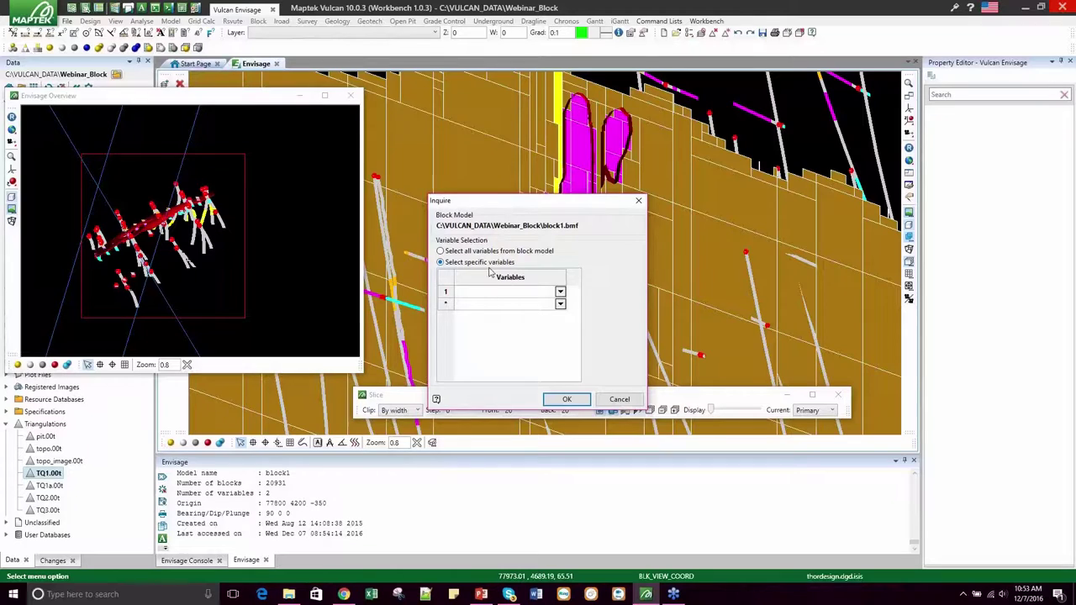
pyautogui.click(559, 291)
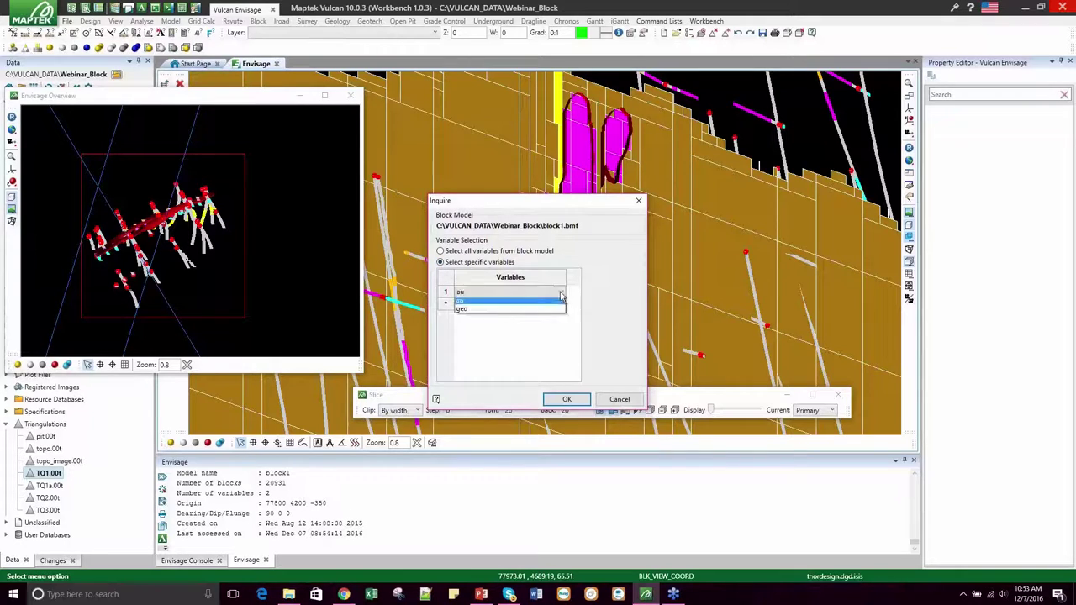
pyautogui.click(461, 304)
pyautogui.click(560, 303)
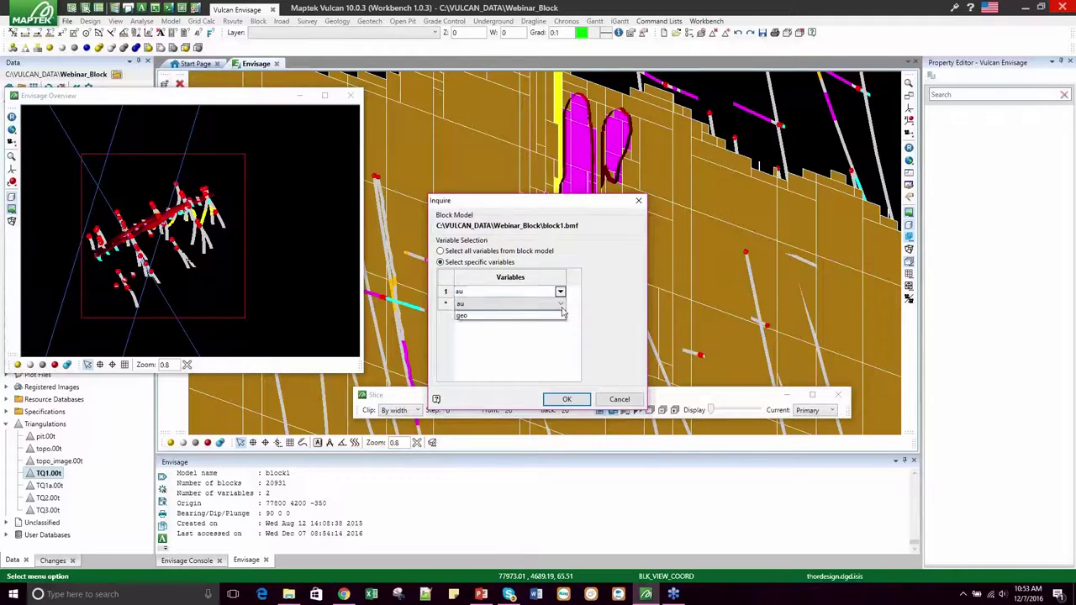
pyautogui.click(461, 324)
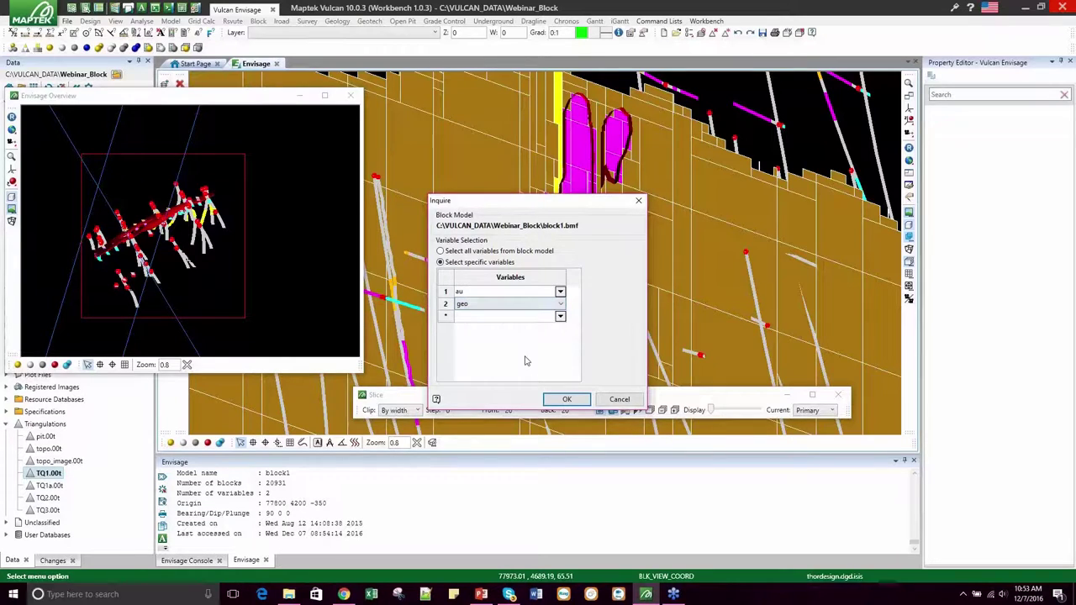
pyautogui.click(568, 400)
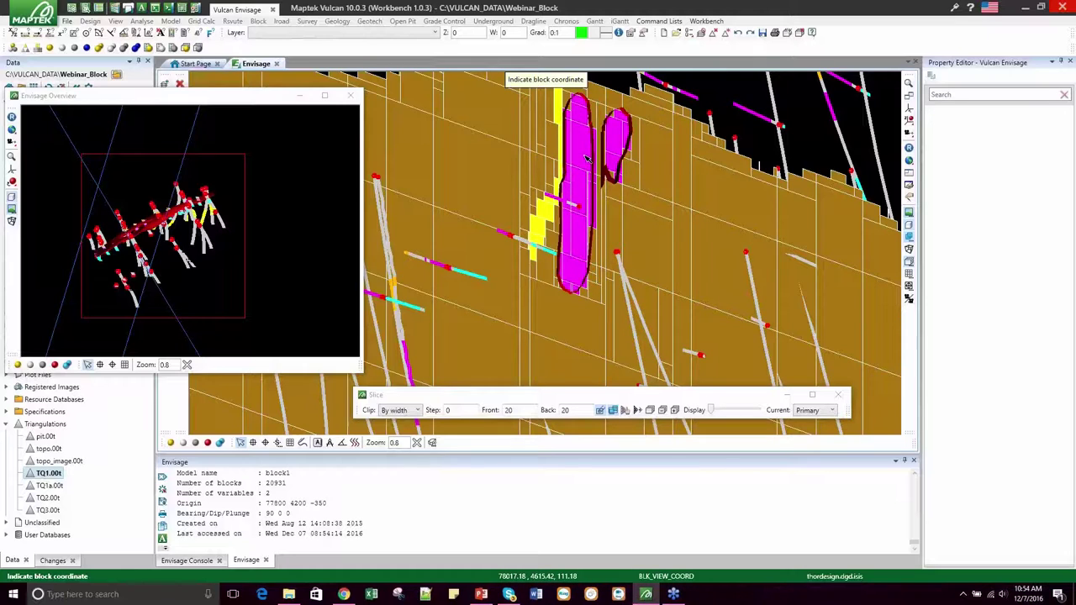
# Query a block inside the larger TQ1 outline and read its reported au and geo values.
pyautogui.click(586, 153)
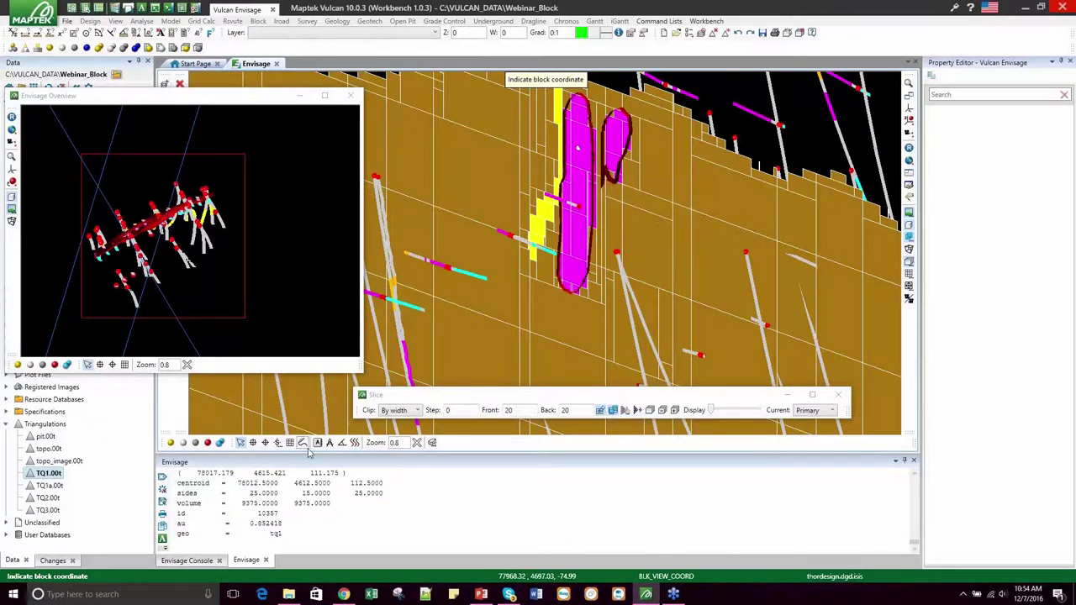
pyautogui.click(315, 535)
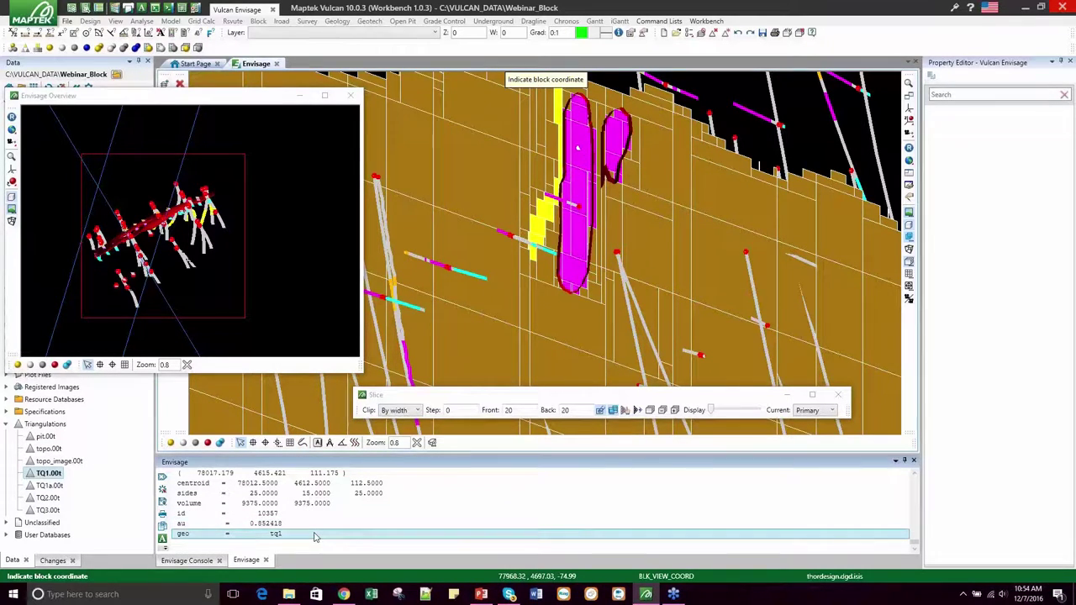
pyautogui.moveTo(311, 536); pyautogui.dragTo(269, 527)
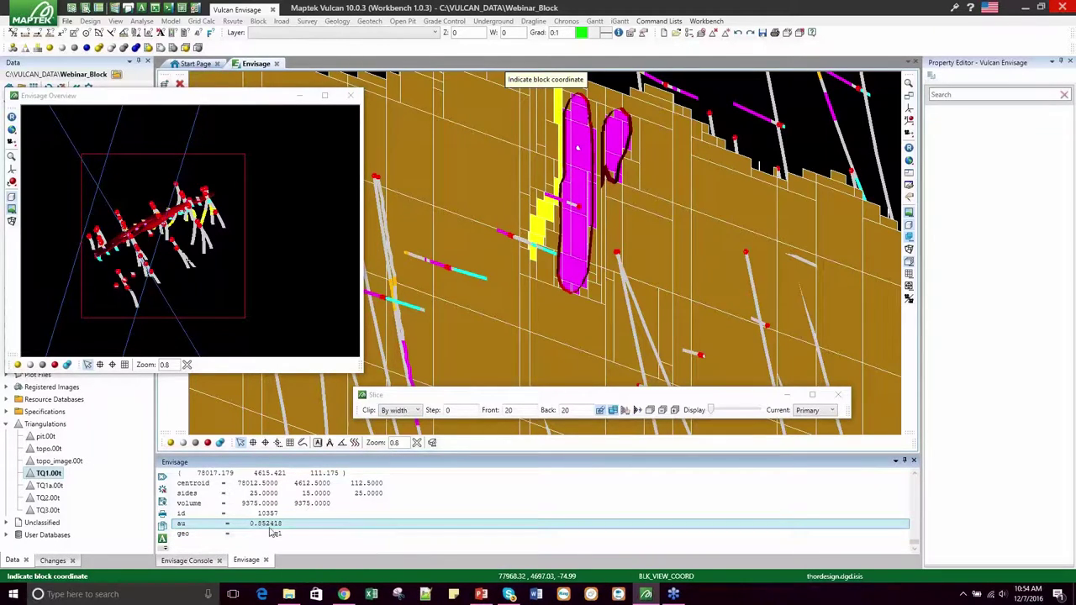
pyautogui.click(249, 536)
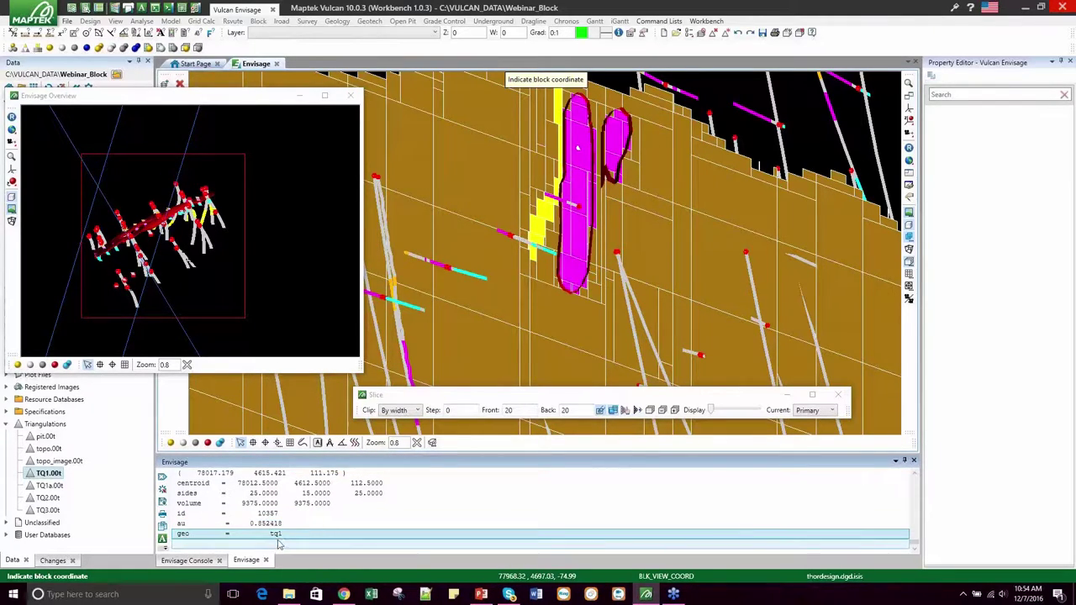
pyautogui.moveTo(279, 544); pyautogui.dragTo(264, 537)
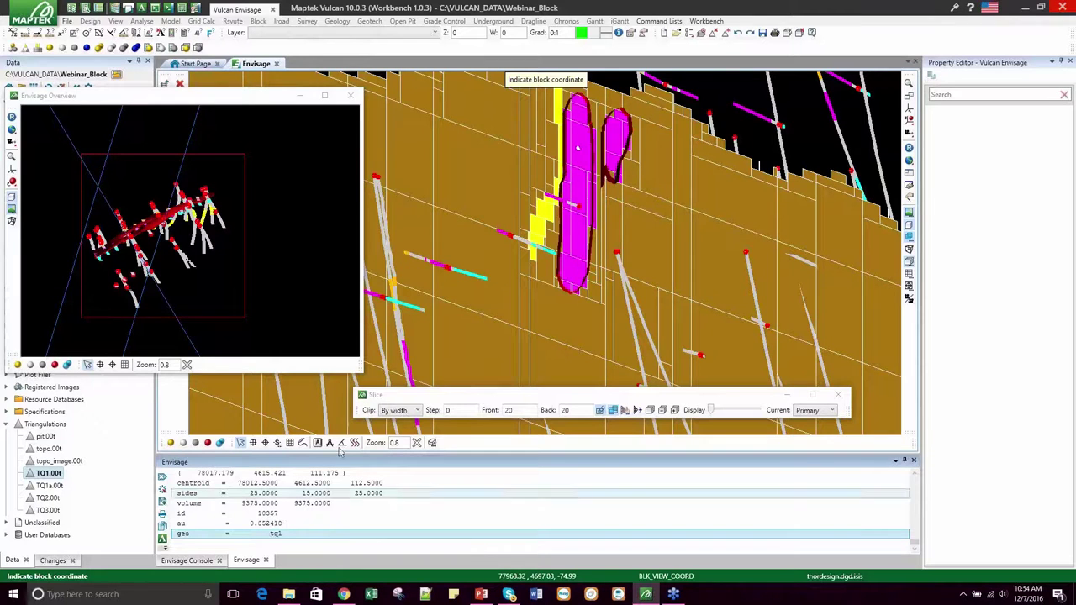
# Query a yellow tq2 block and a waste block for their au and geo values, and end the block inquiry.
pyautogui.click(542, 228)
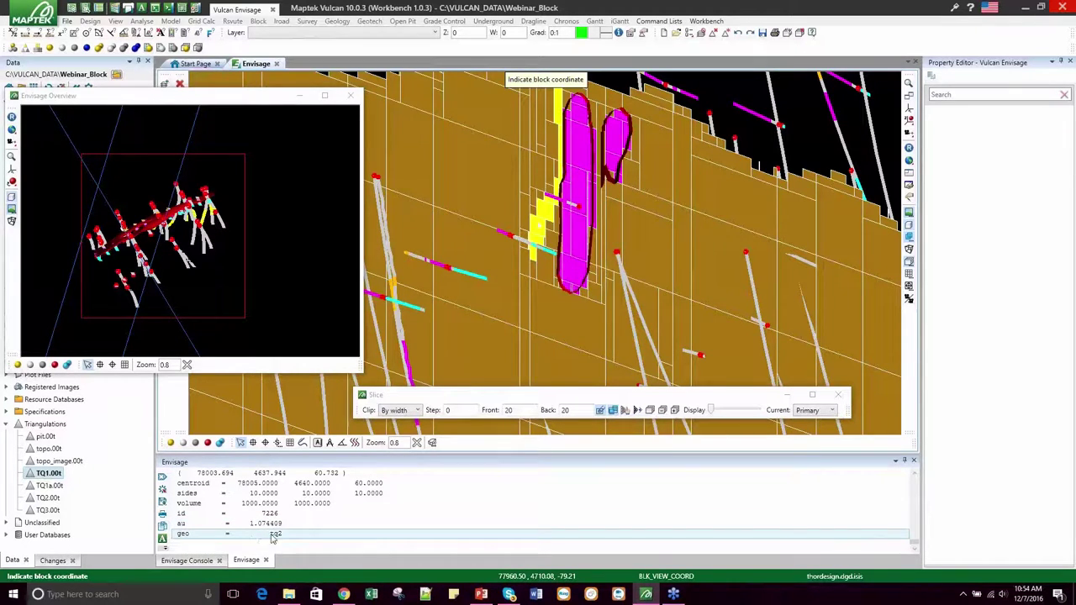
pyautogui.click(657, 260)
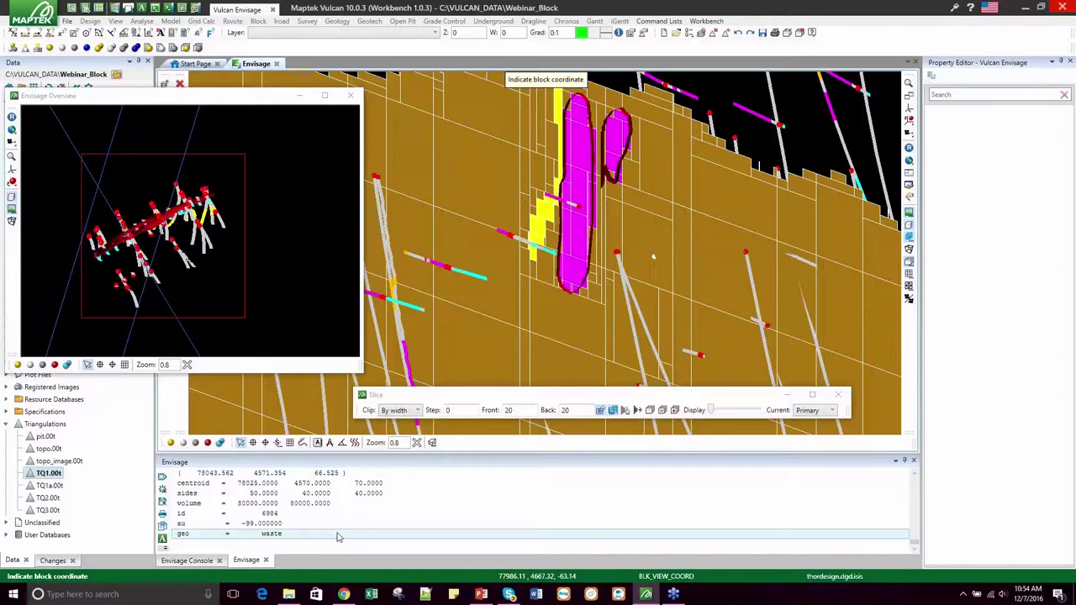
pyautogui.rightClick(721, 110)
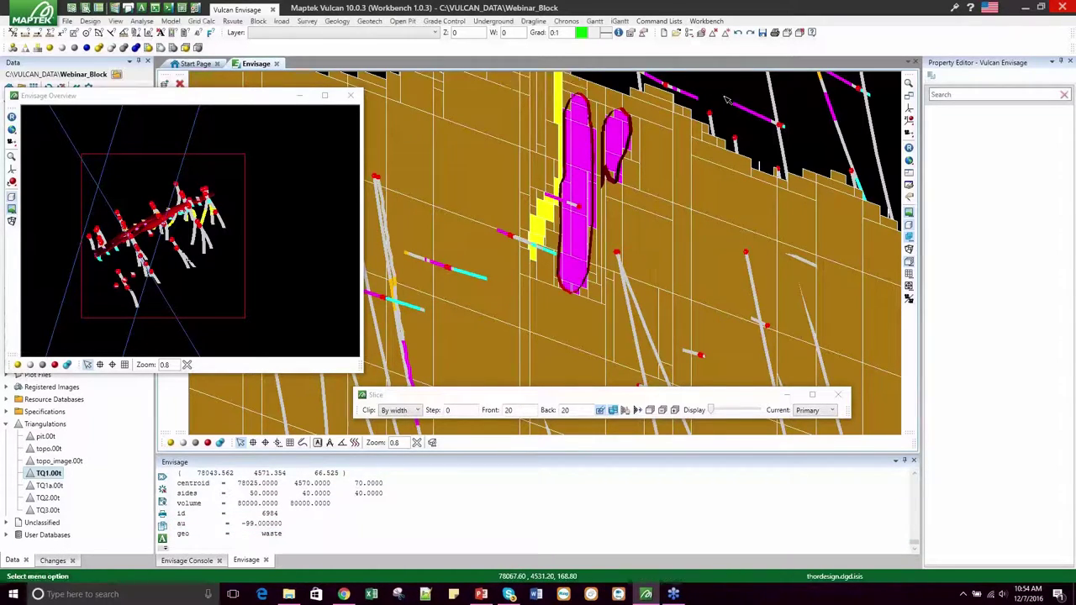
# Enable the display of block text on the slices in the properties of the block1.bmf dynamic model.
pyautogui.rightClick(659, 244)
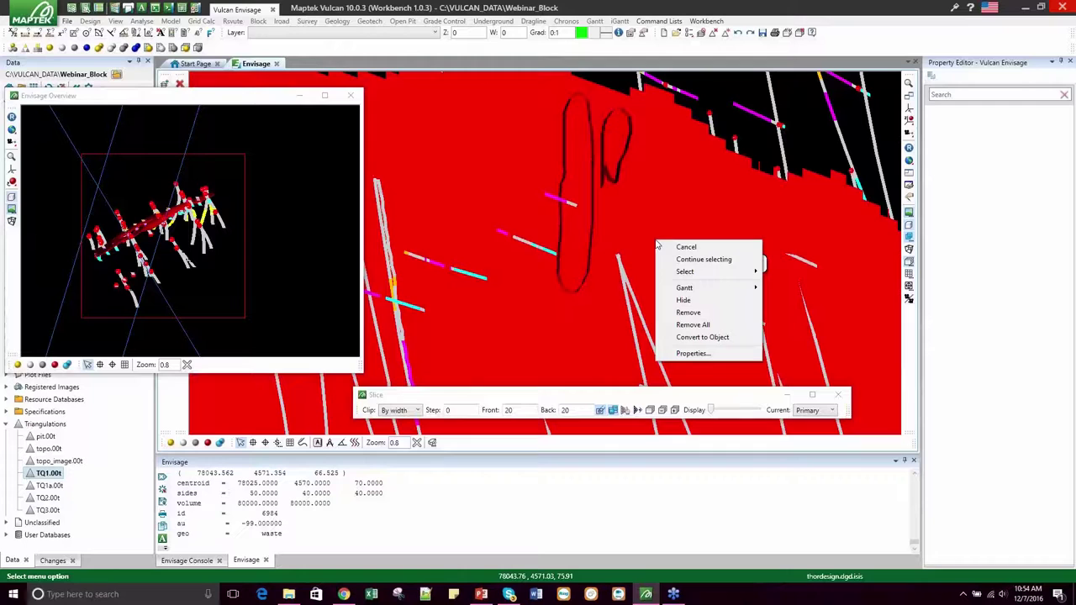
pyautogui.click(690, 353)
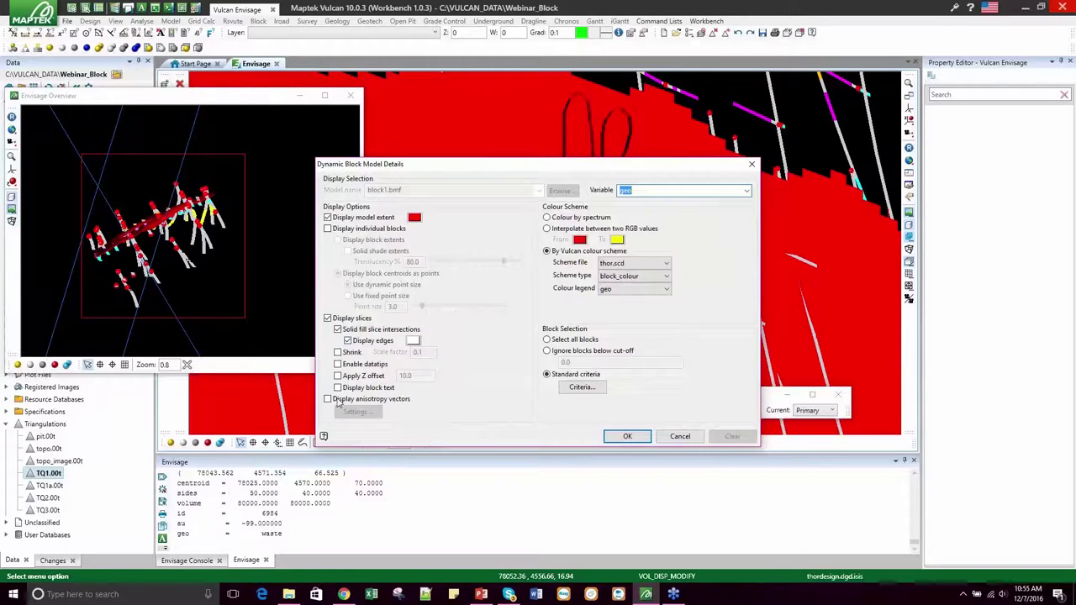
pyautogui.click(338, 389)
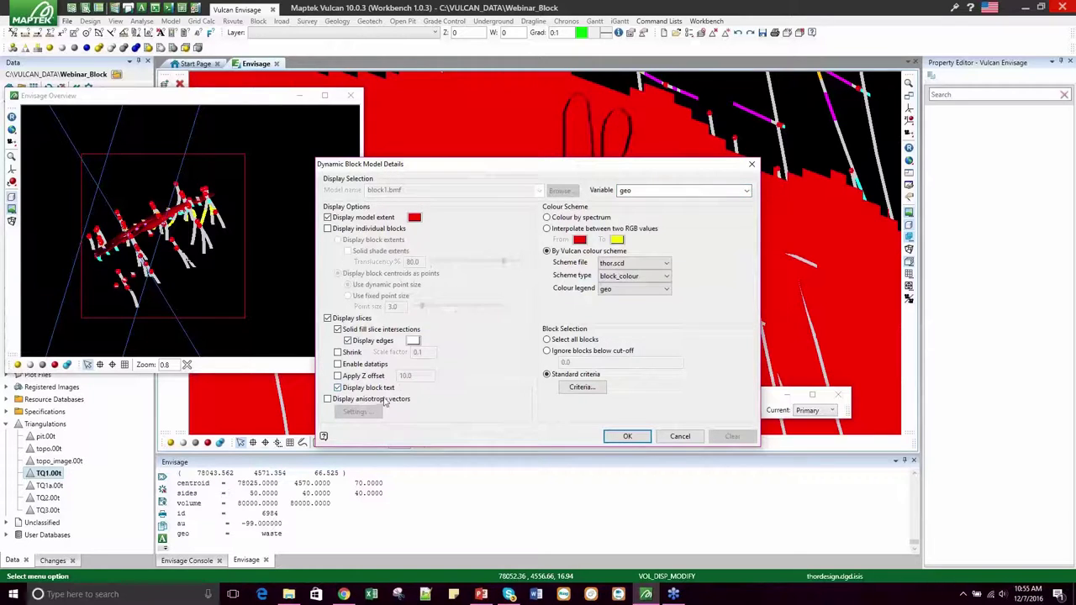
pyautogui.click(622, 436)
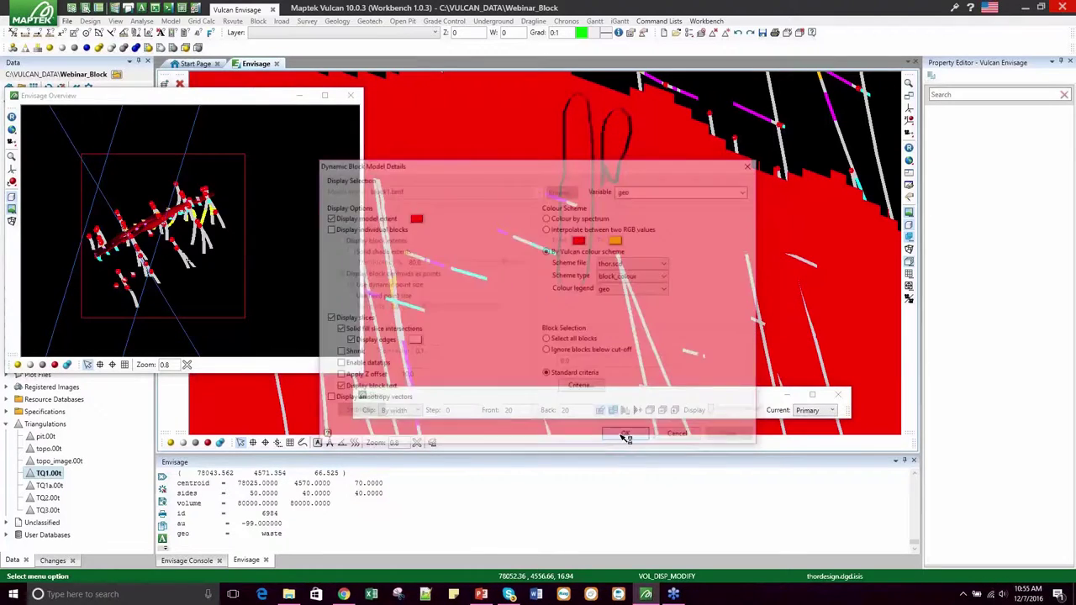
# Apply the AU block text scheme with au above geo, keeping the au annotation in a single colour with 2 decimals.
pyautogui.click(522, 249)
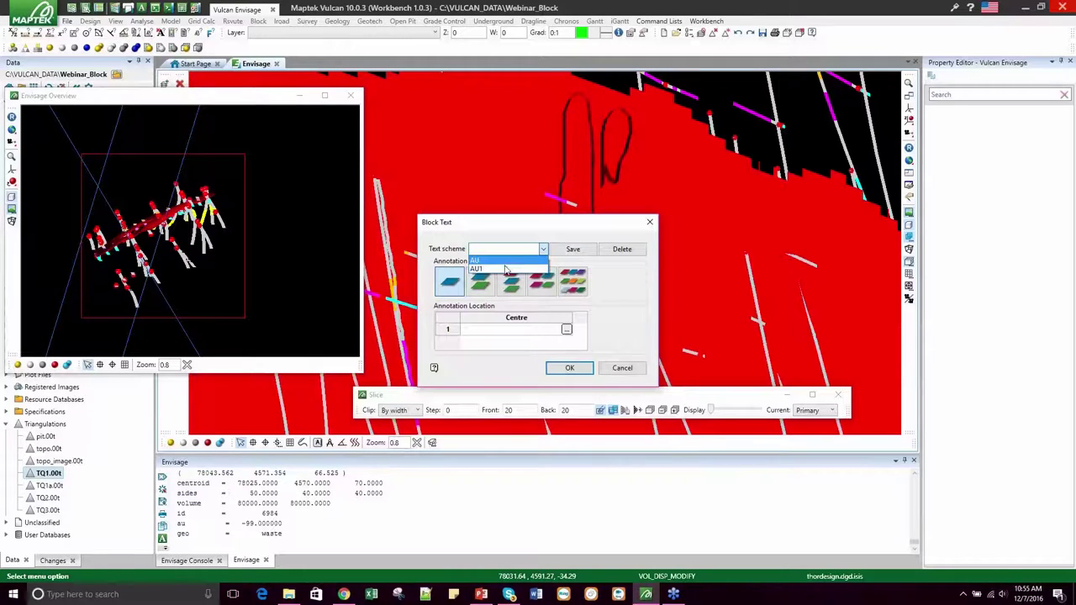
pyautogui.click(496, 260)
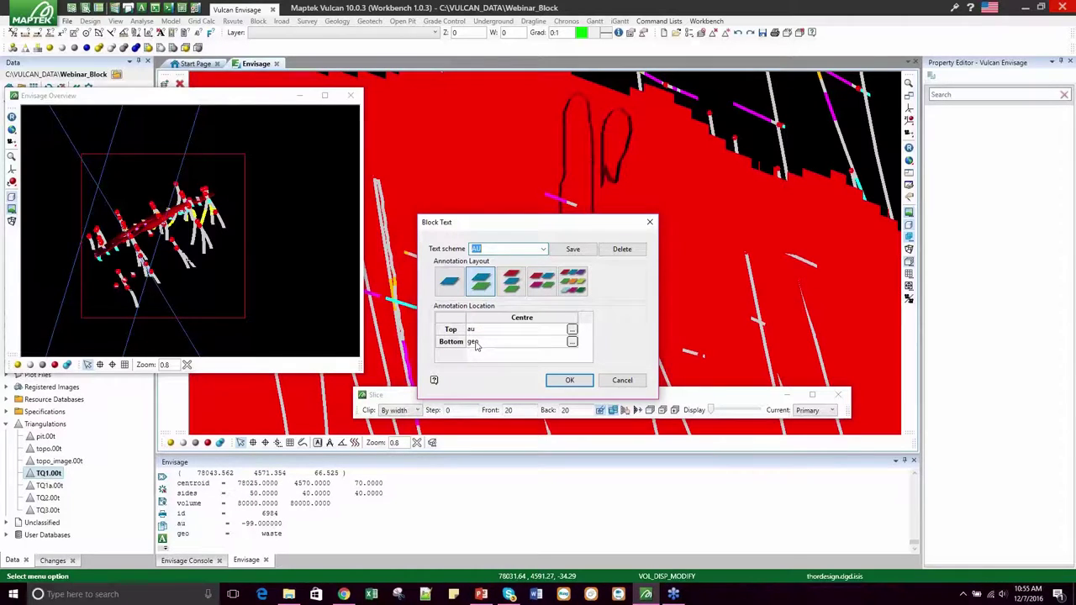
pyautogui.click(572, 330)
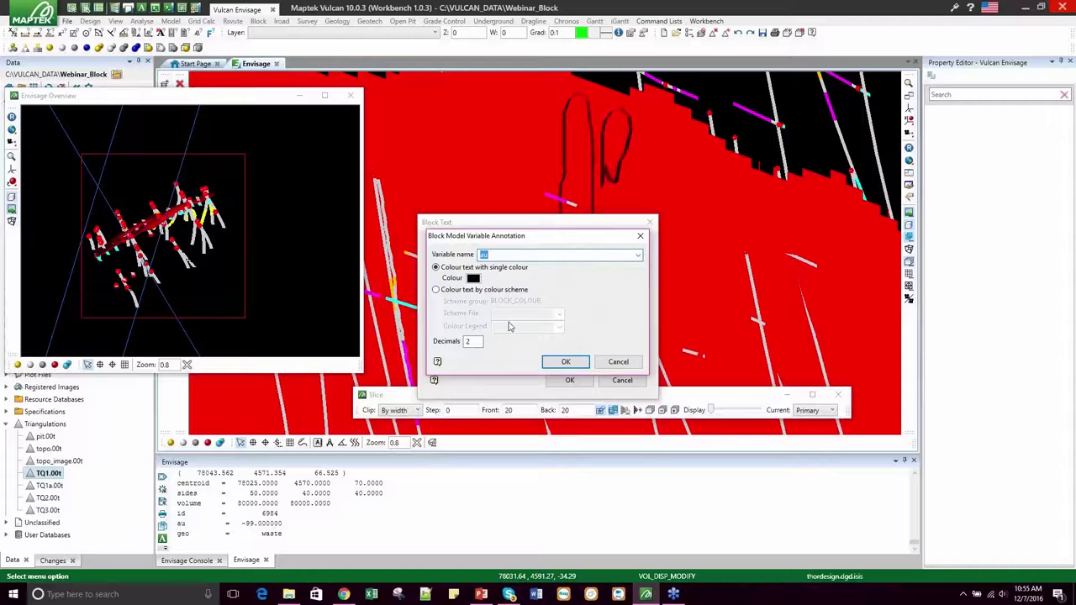
pyautogui.click(565, 363)
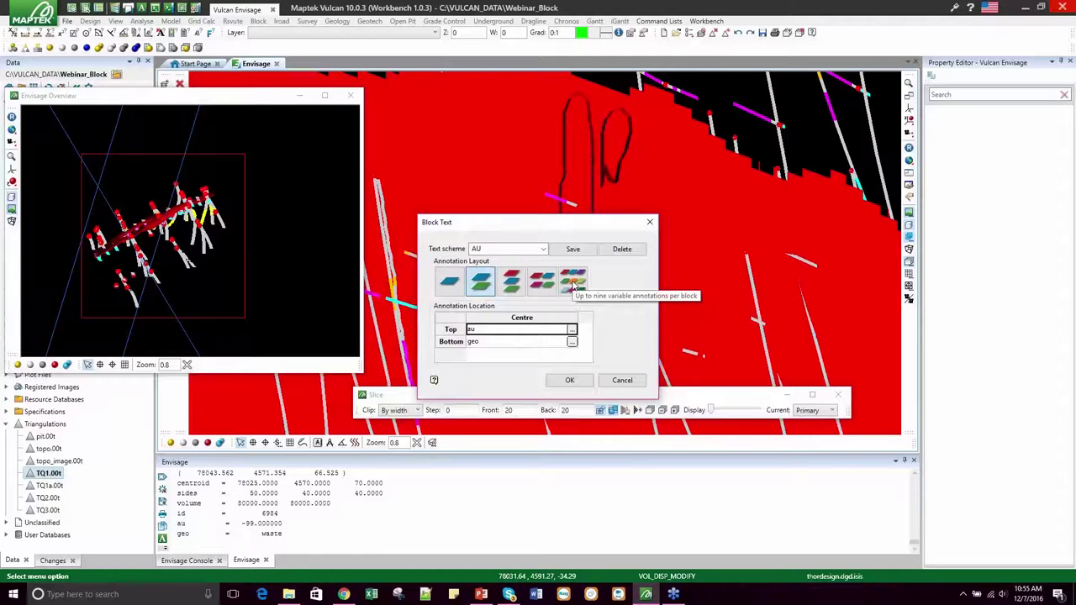
pyautogui.click(569, 380)
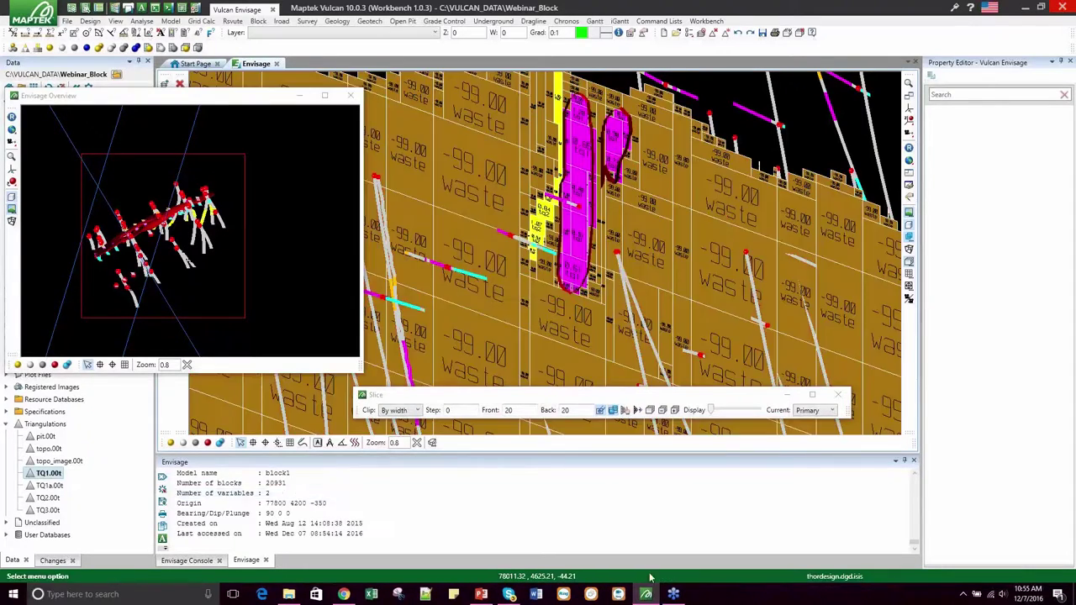
# Close the Envisage Overview window and examine the au and geo text on the tq1, tq2 and waste blocks.
pyautogui.scroll(5, 562, 158)
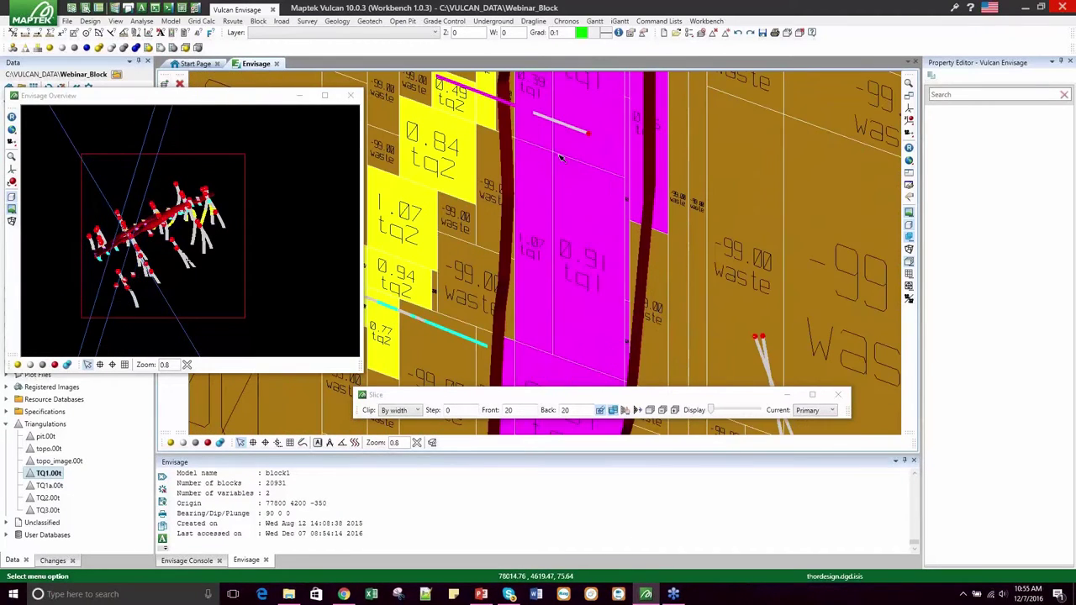
pyautogui.click(351, 96)
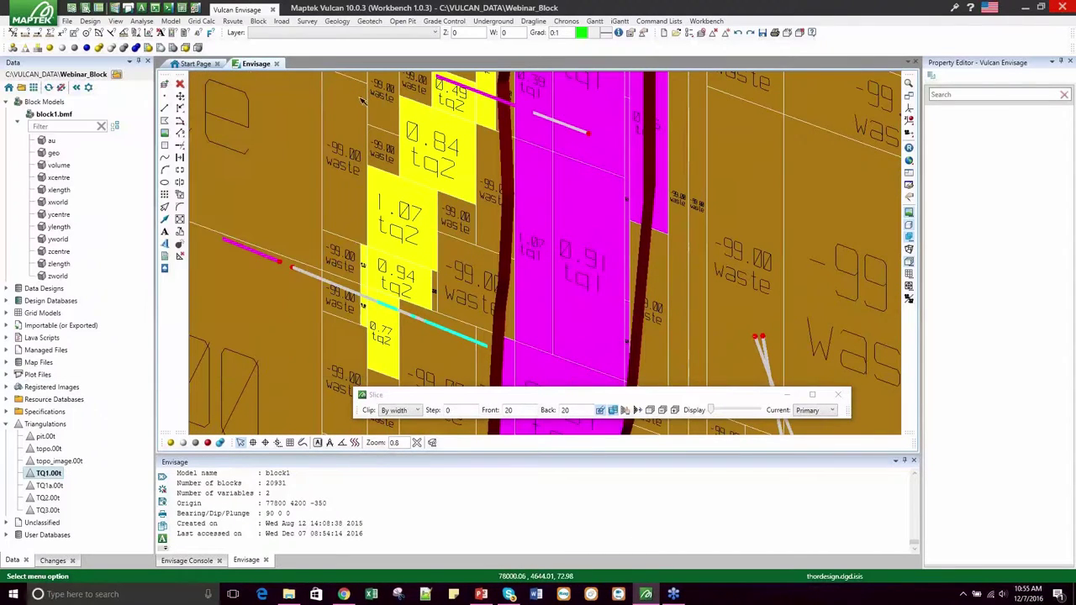
pyautogui.moveTo(595, 250); pyautogui.dragTo(580, 279)
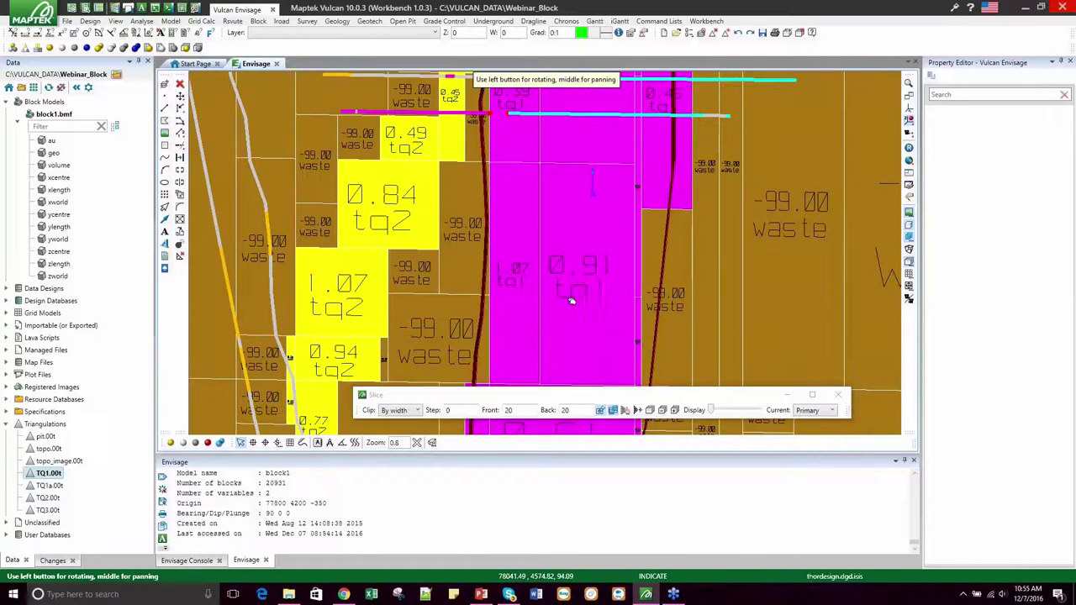
pyautogui.scroll(-2, 568, 243)
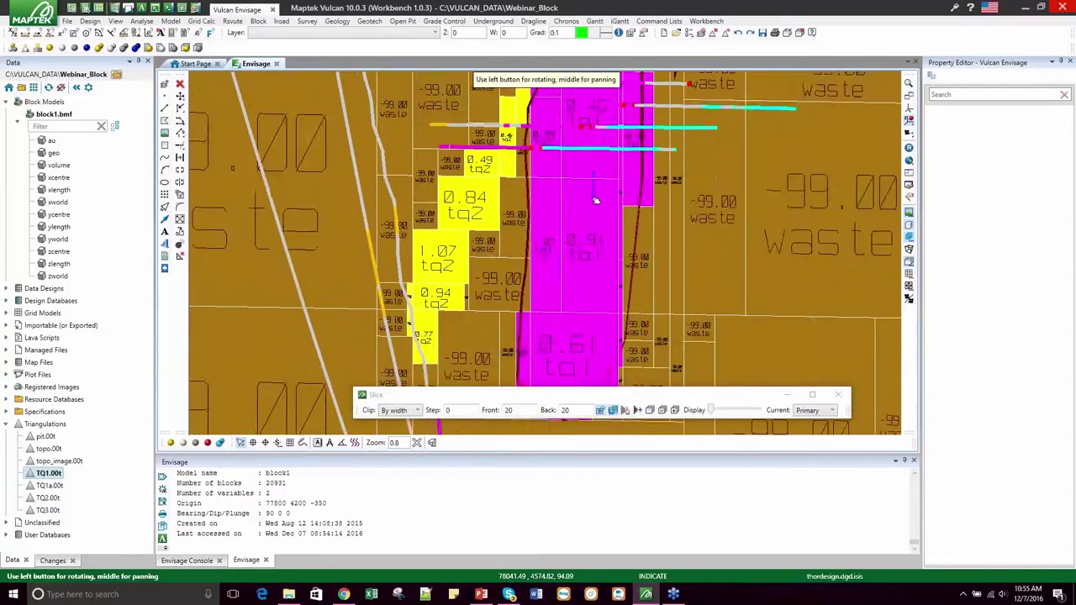
pyautogui.moveTo(599, 275)
pyautogui.mouseDown()
pyautogui.moveTo(580, 264)
pyautogui.moveTo(636, 273)
pyautogui.moveTo(582, 278)
pyautogui.mouseUp()
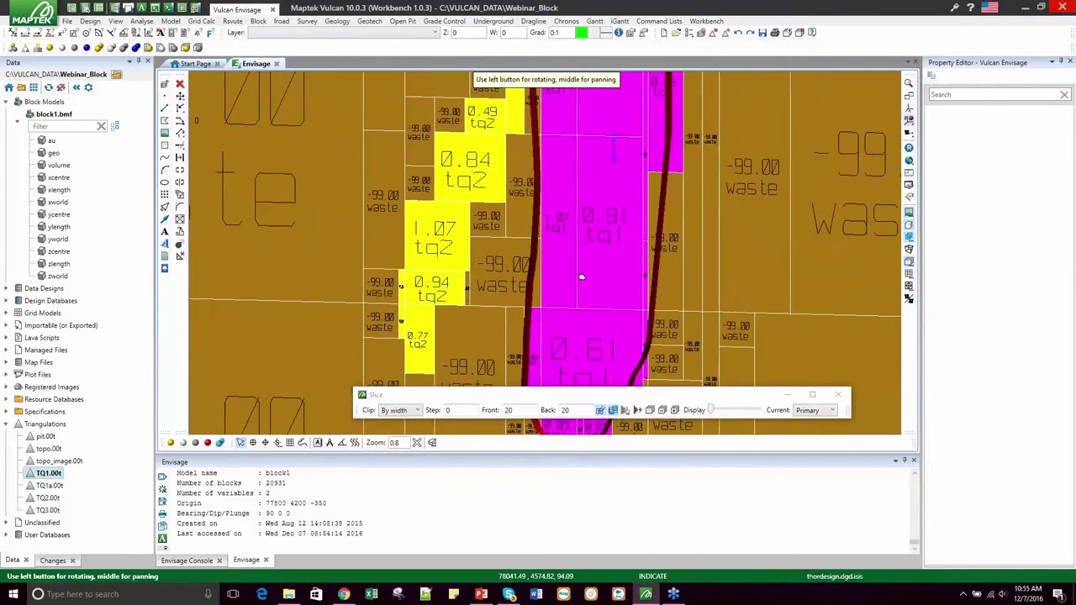
pyautogui.click(907, 116)
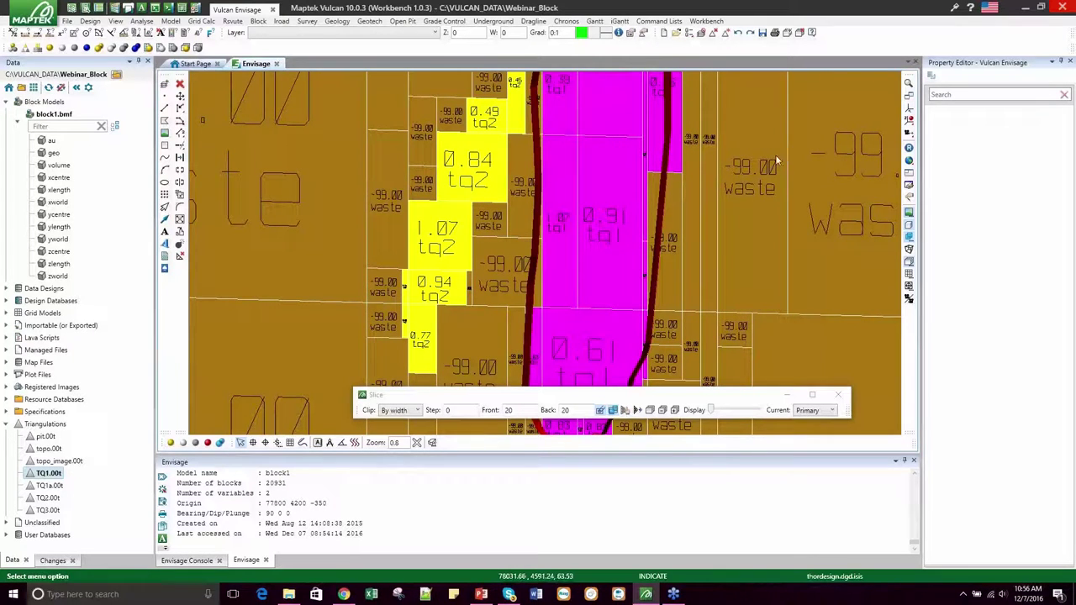
pyautogui.click(568, 290)
pyautogui.moveTo(569, 290); pyautogui.dragTo(600, 220)
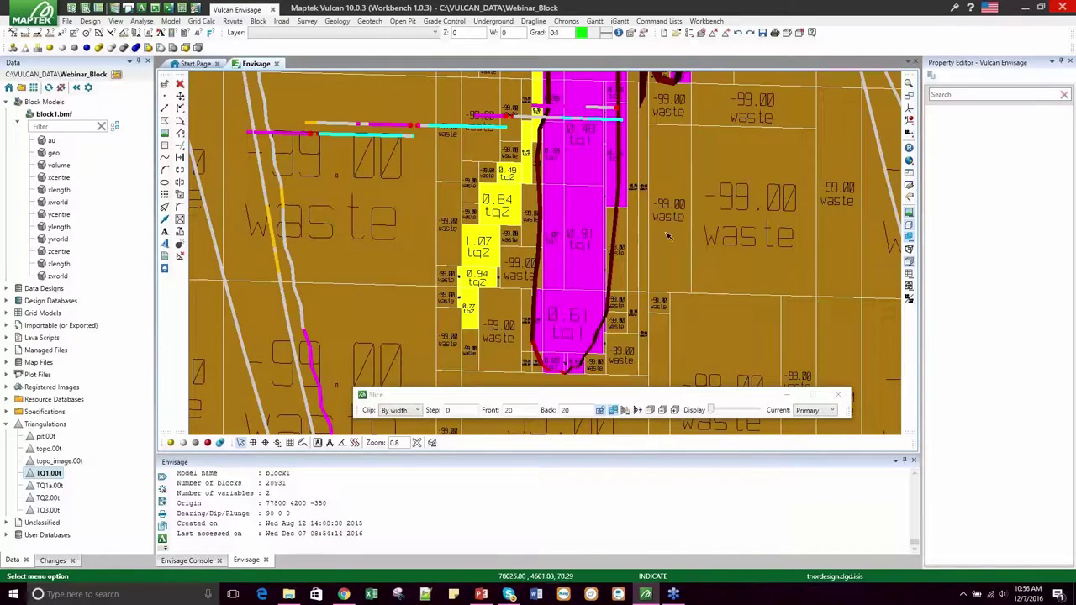
pyautogui.scroll(3, 574, 209)
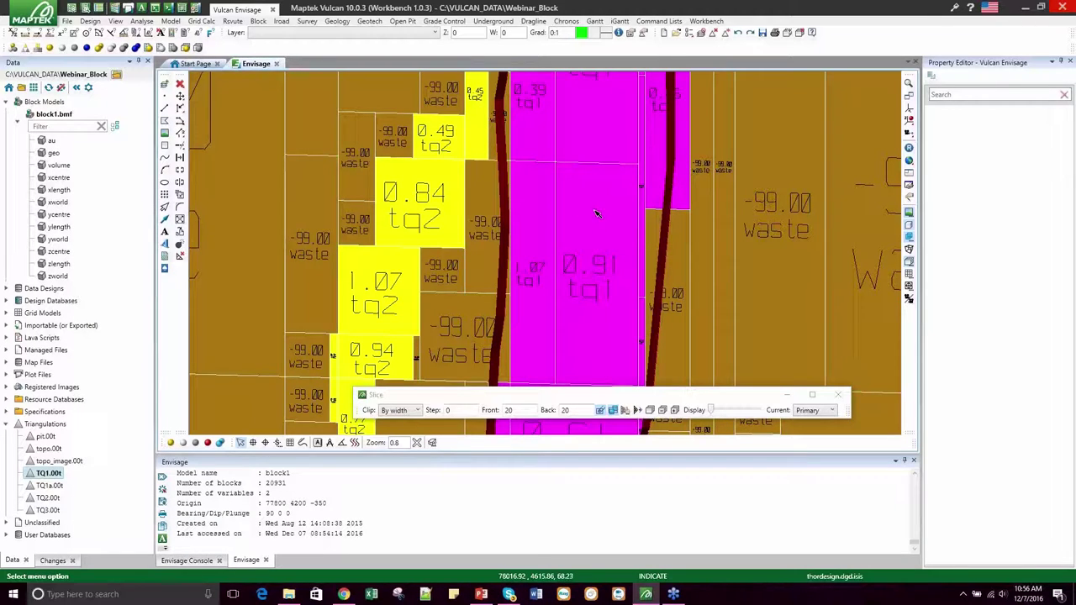
# Turn off block text and enable datatips for the slices in the block1.bmf dynamic model's properties.
pyautogui.rightClick(593, 196)
pyautogui.click(622, 309)
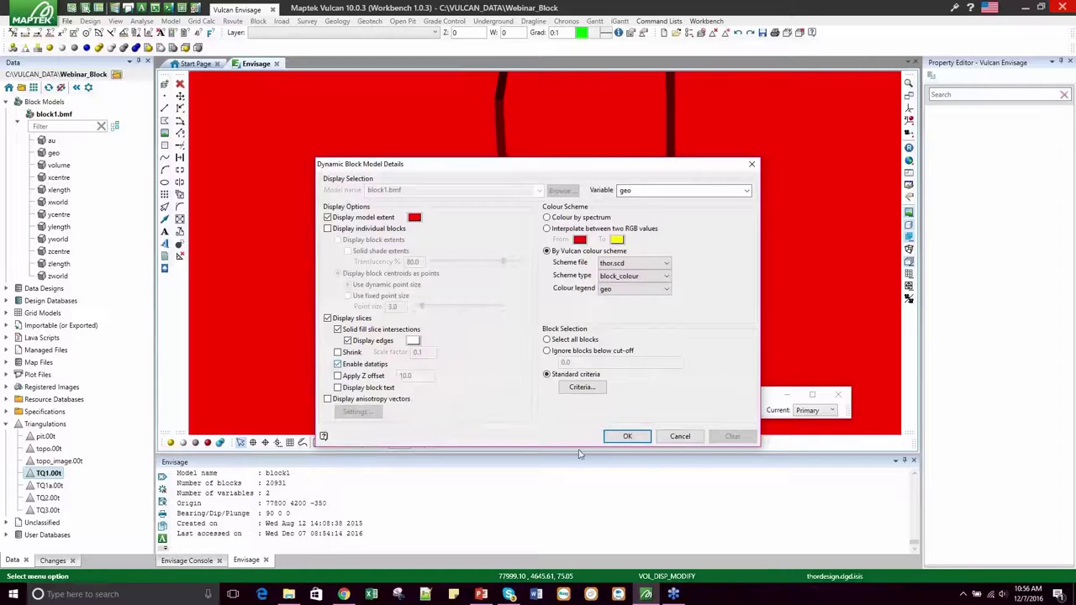
pyautogui.click(625, 435)
# Choose the au datatip identifier with variables au and geo at 2 decimal places, and apply it to the model.
pyautogui.click(611, 199)
pyautogui.click(579, 212)
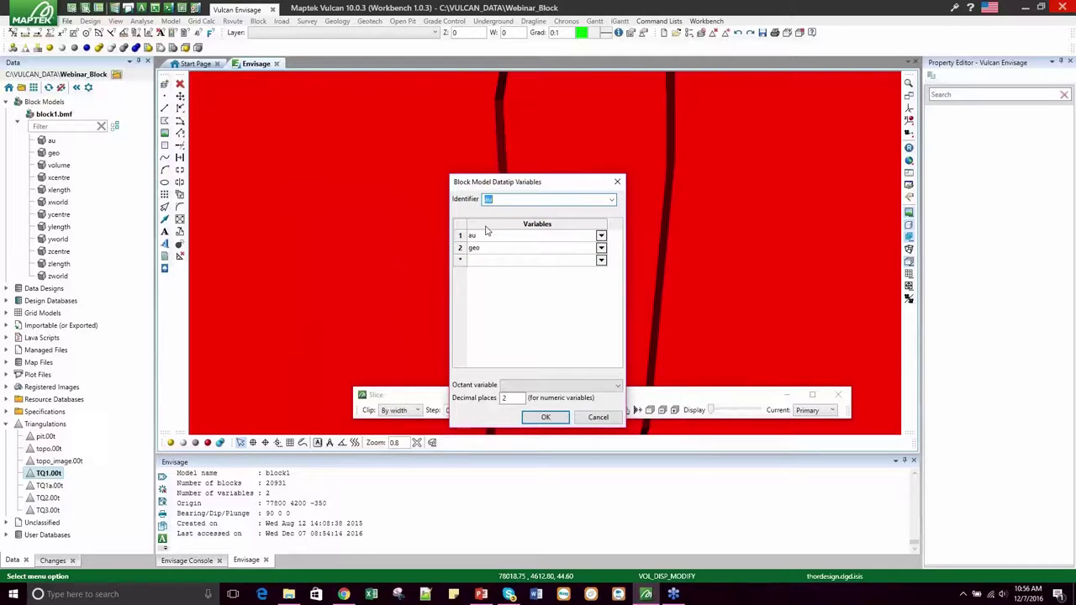
pyautogui.click(462, 238)
pyautogui.click(461, 249)
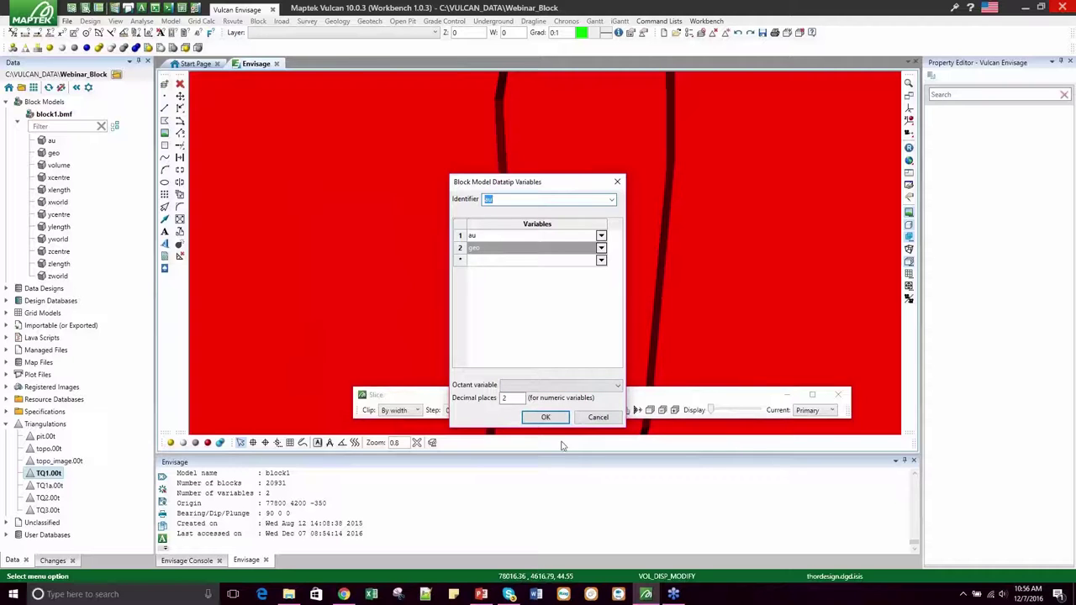
pyautogui.click(545, 417)
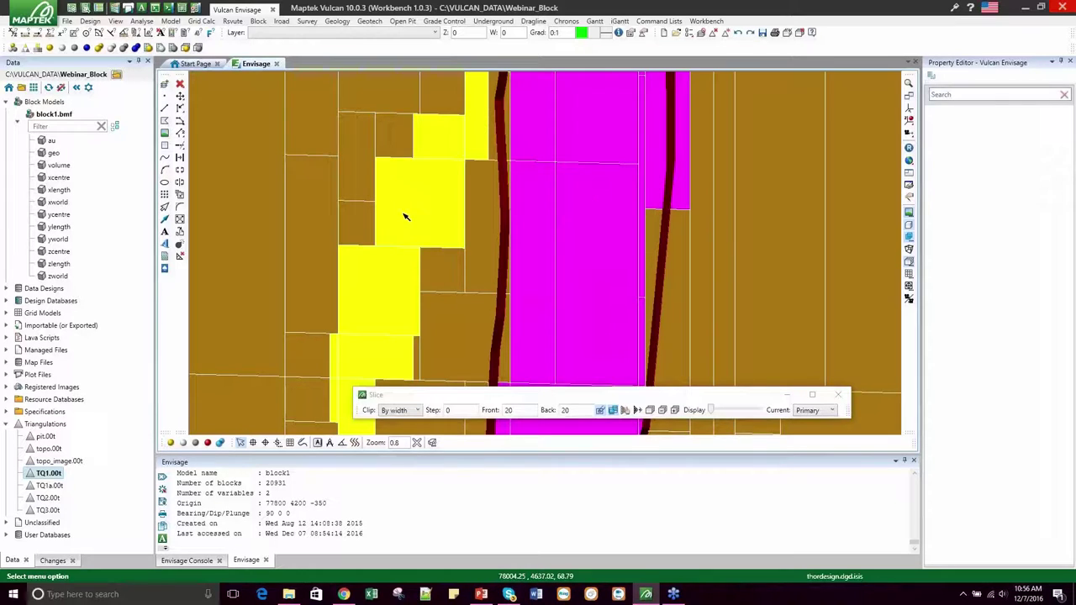
# Read the au and geo datatips of individual tq2, waste and tq1 blocks in the section.
pyautogui.moveTo(404, 217)
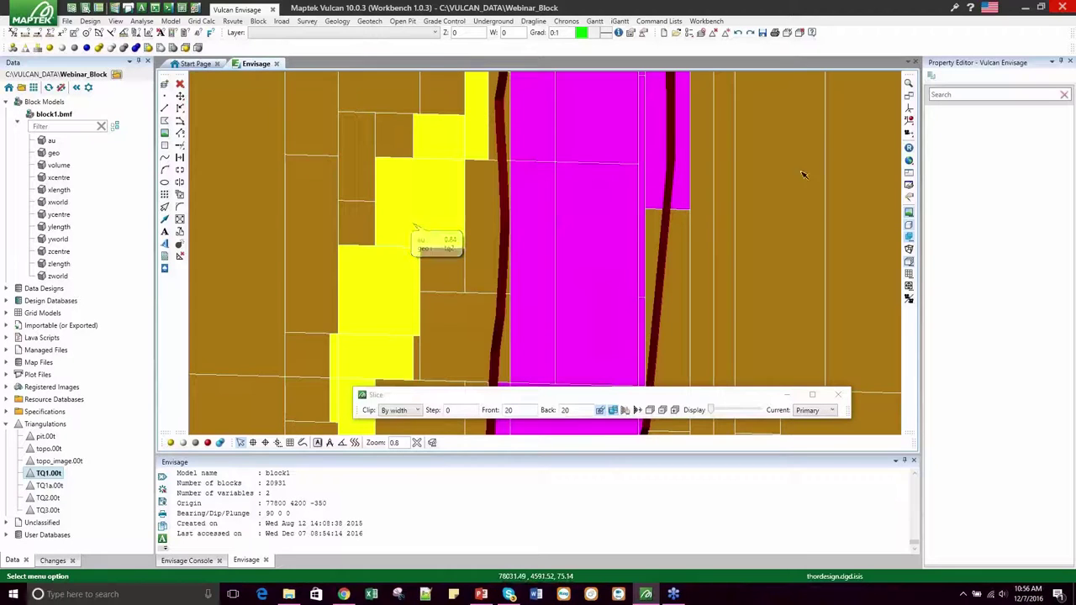
pyautogui.moveTo(787, 181)
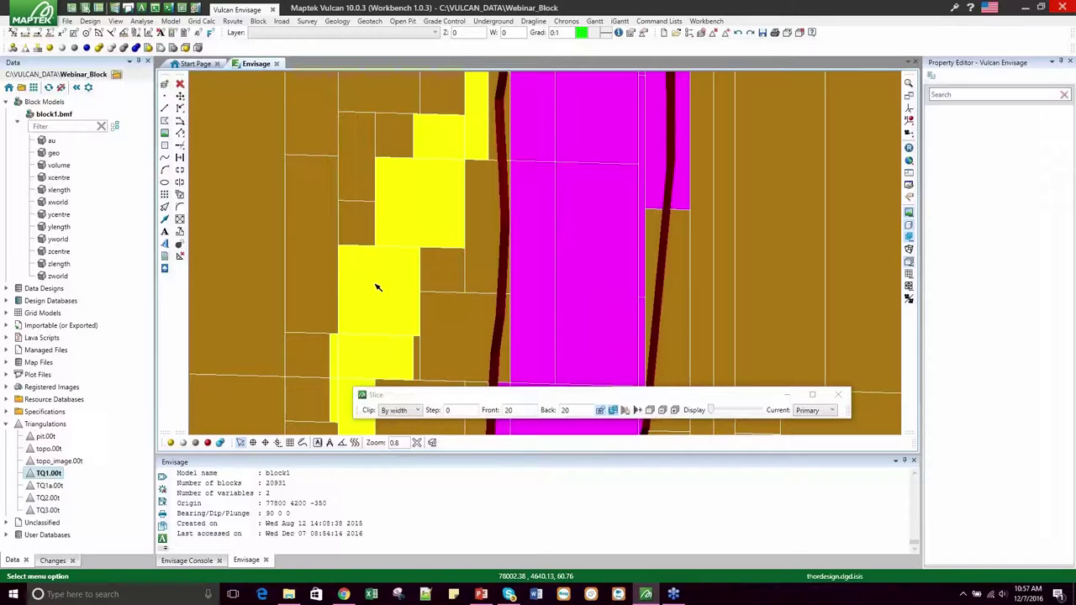
pyautogui.moveTo(377, 288)
pyautogui.moveTo(599, 289)
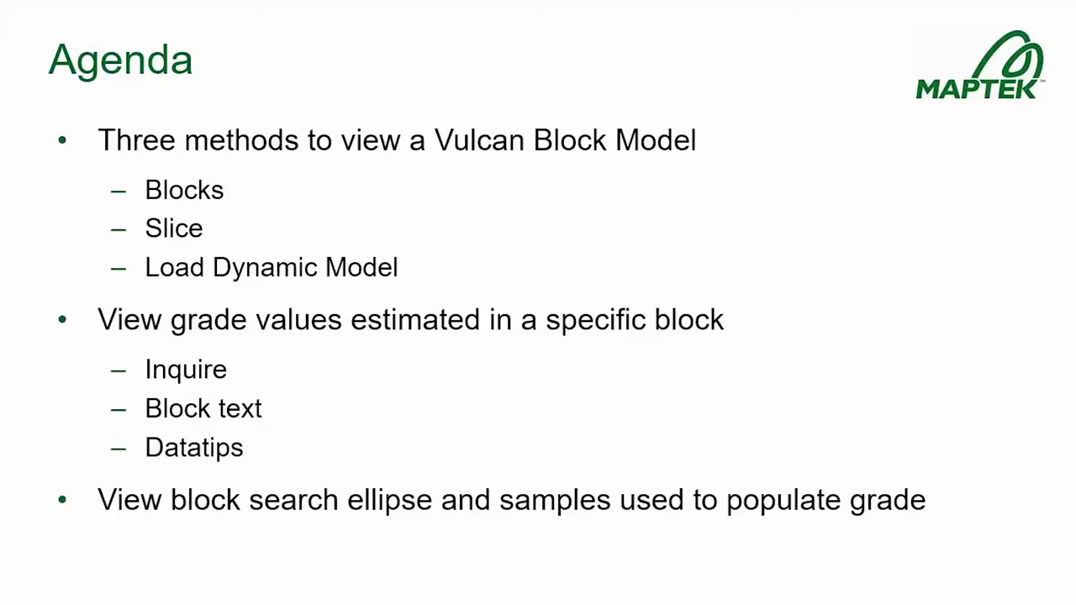
# Switch back to Maptek Vulcan and remove the TQ1.00t triangulation from the display.
pyautogui.moveTo(664, 604)
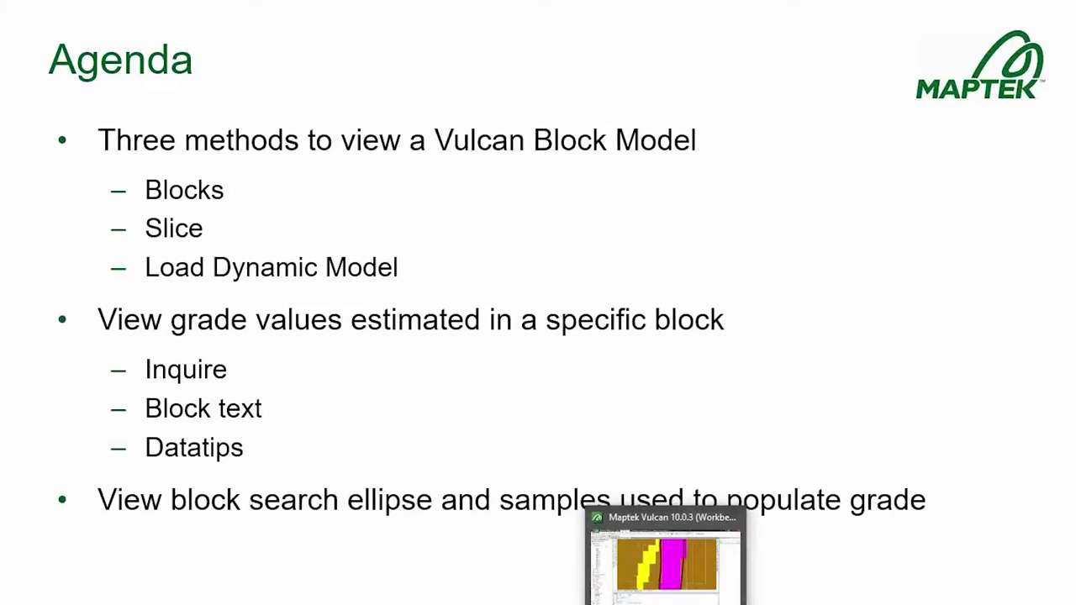
pyautogui.click(664, 561)
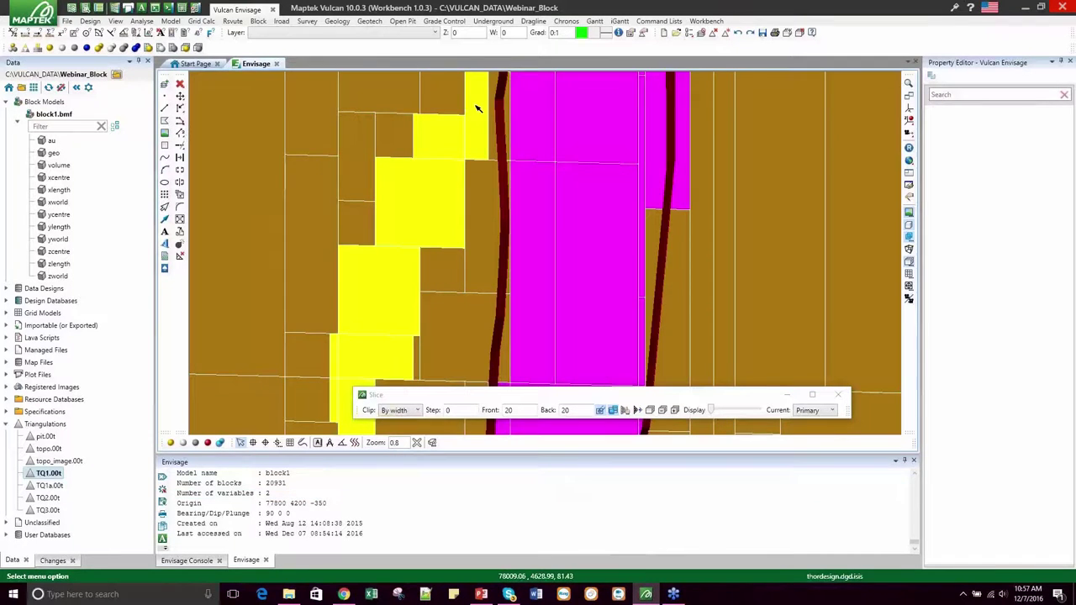
pyautogui.rightClick(44, 474)
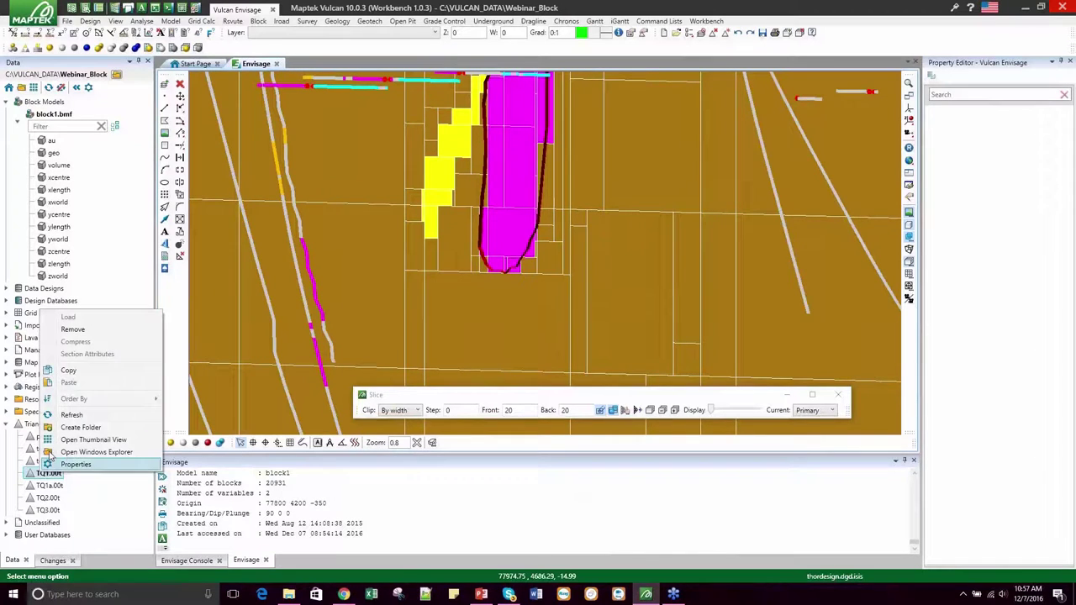
pyautogui.click(73, 329)
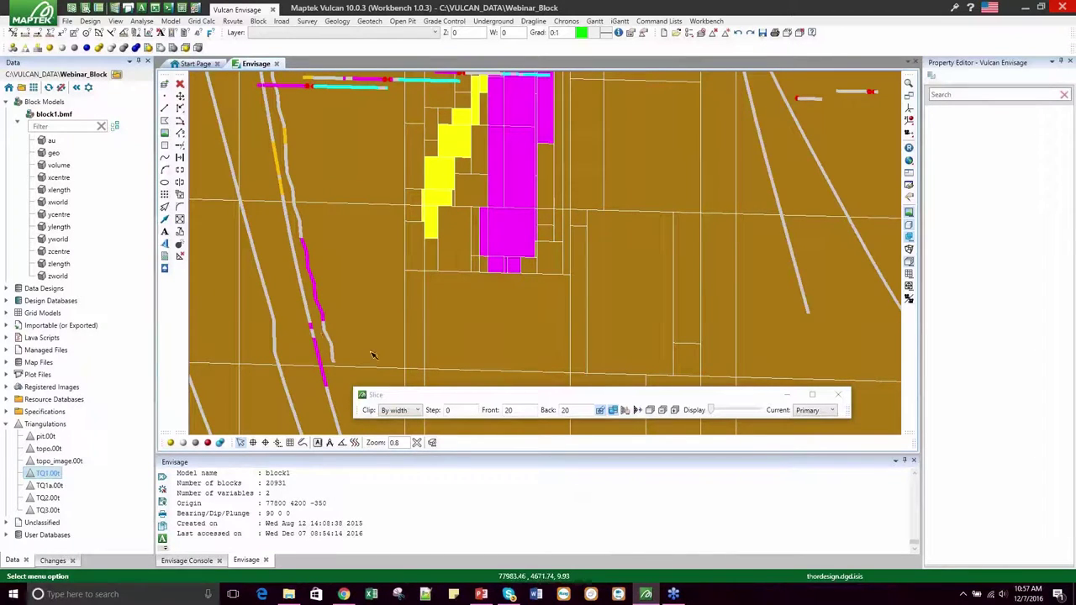
pyautogui.click(337, 20)
pyautogui.moveTo(350, 37)
pyautogui.click(467, 47)
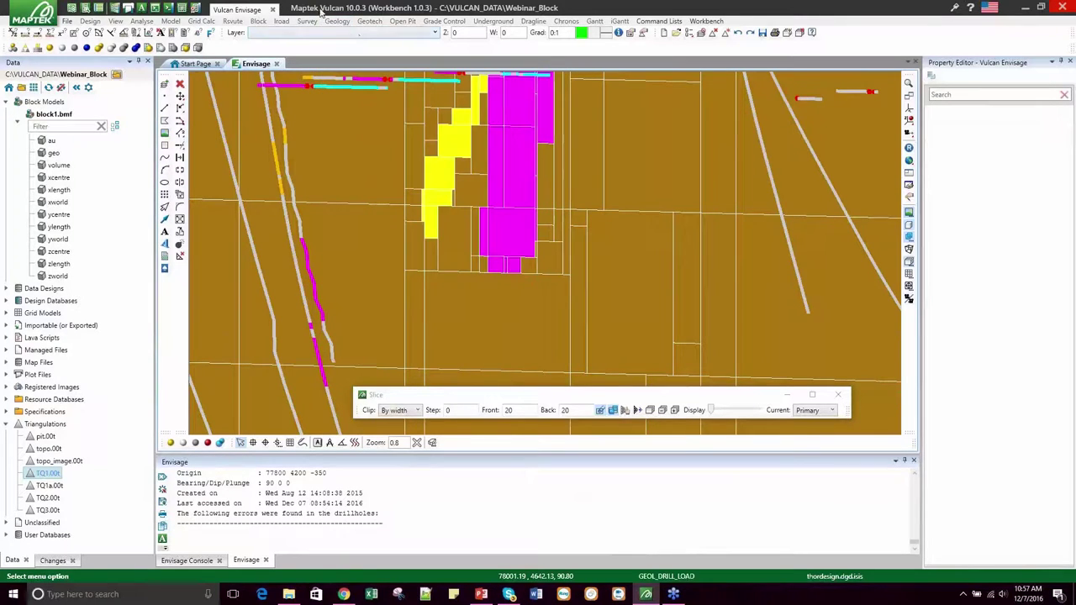
pyautogui.click(656, 443)
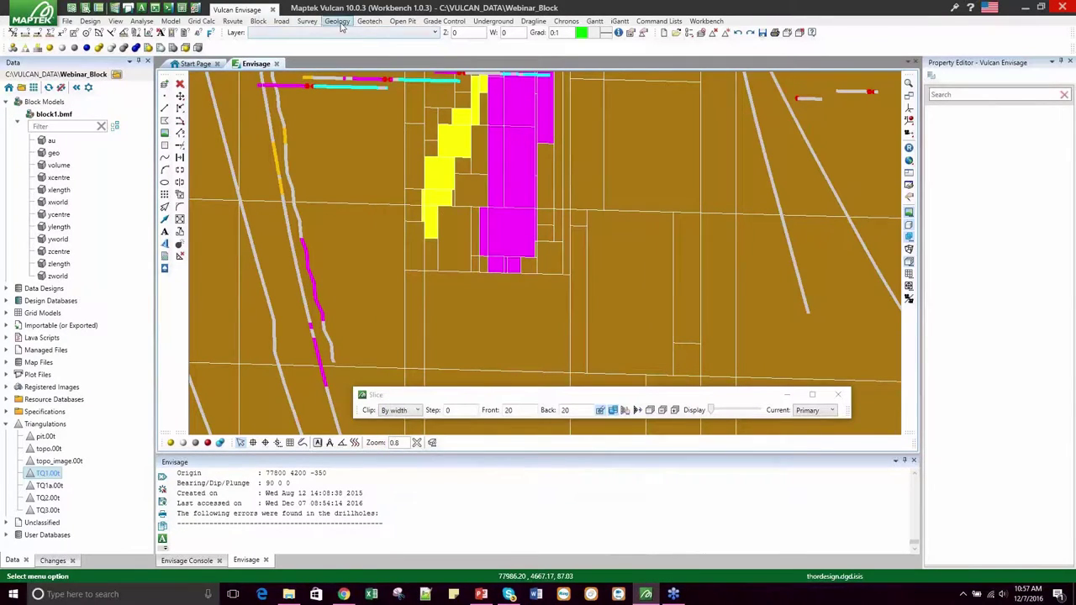
# Remove the loaded drillholes from the display, leaving the block model section in view.
pyautogui.click(339, 22)
pyautogui.moveTo(349, 35)
pyautogui.click(468, 64)
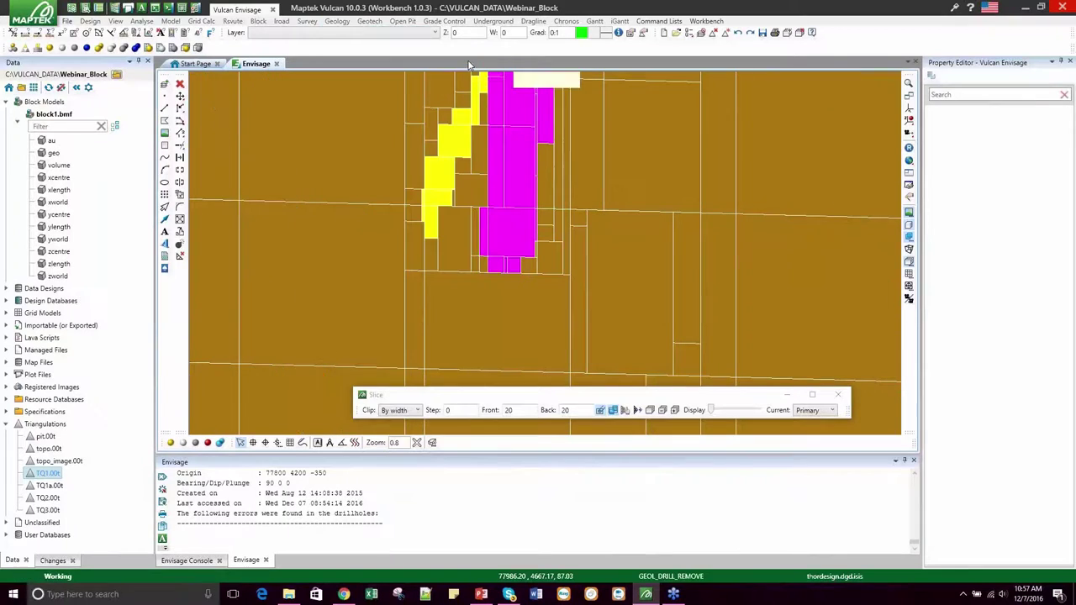
pyautogui.moveTo(568, 355); pyautogui.dragTo(439, 257)
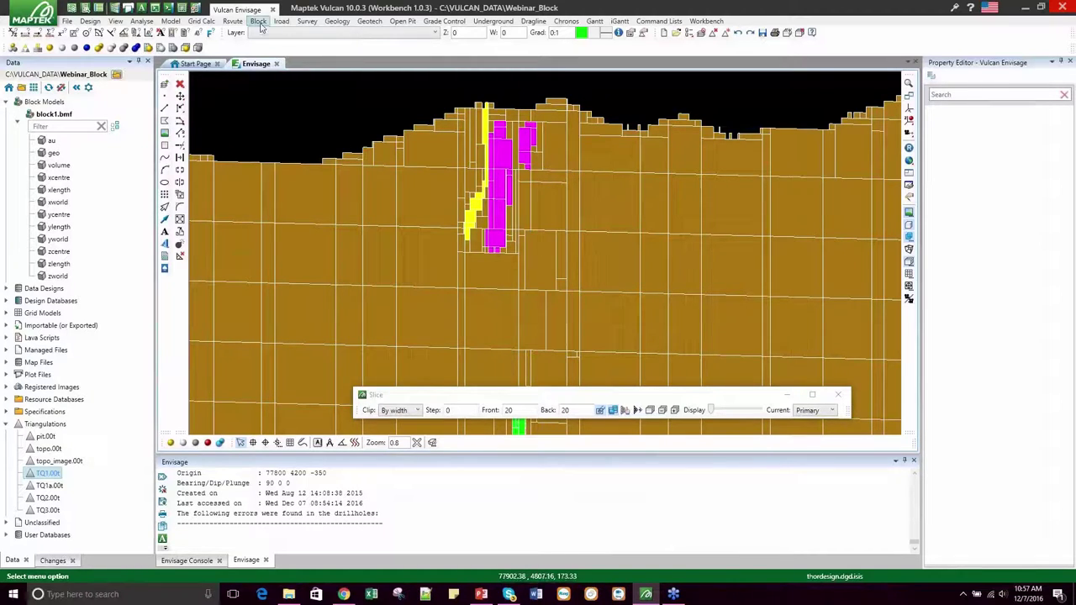
# Load the composite samples database as points for all sample groups, with variable order XYZW and AU as the assay field.
pyautogui.click(337, 21)
pyautogui.moveTo(360, 148)
pyautogui.click(474, 189)
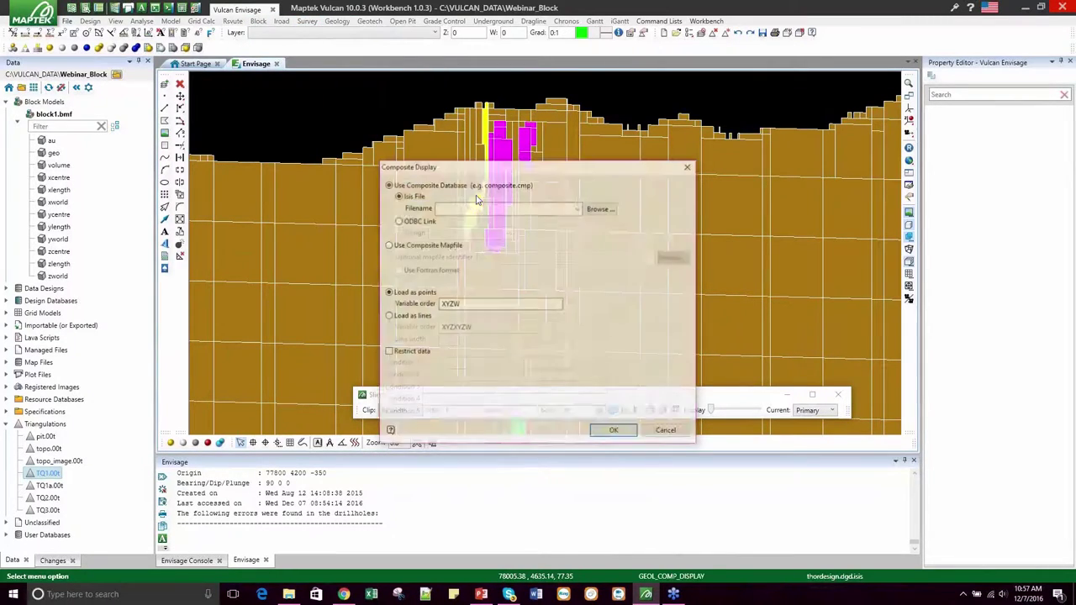
pyautogui.click(577, 208)
pyautogui.click(481, 231)
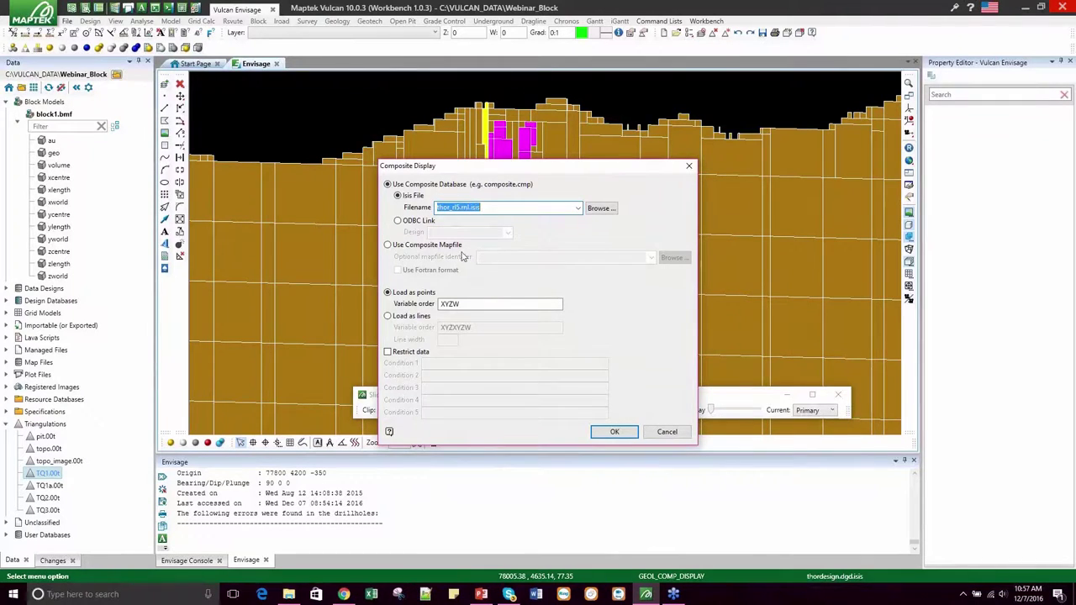
pyautogui.click(613, 431)
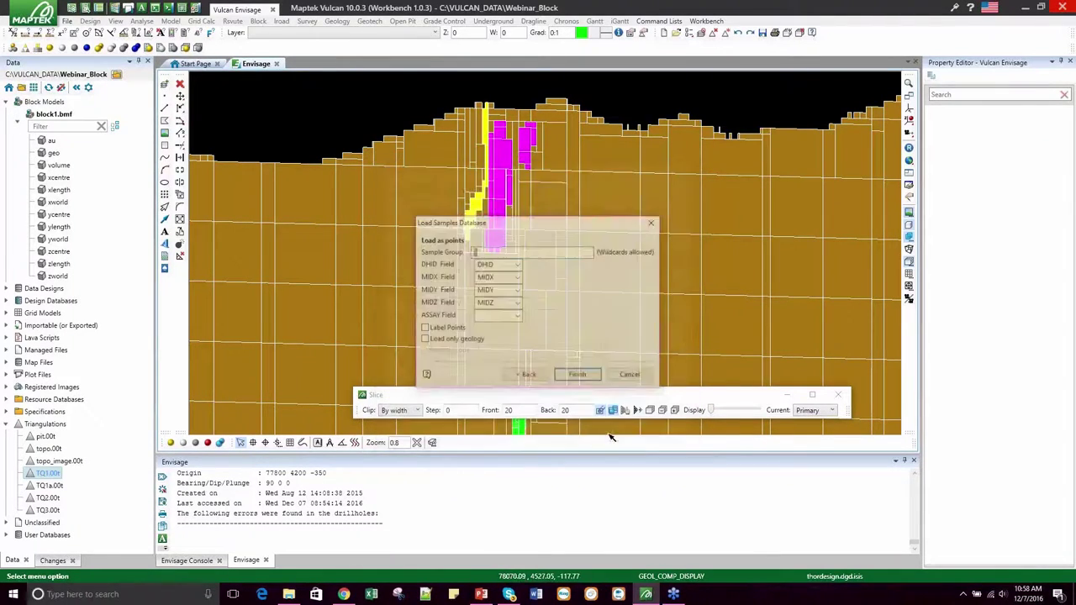
pyautogui.click(518, 317)
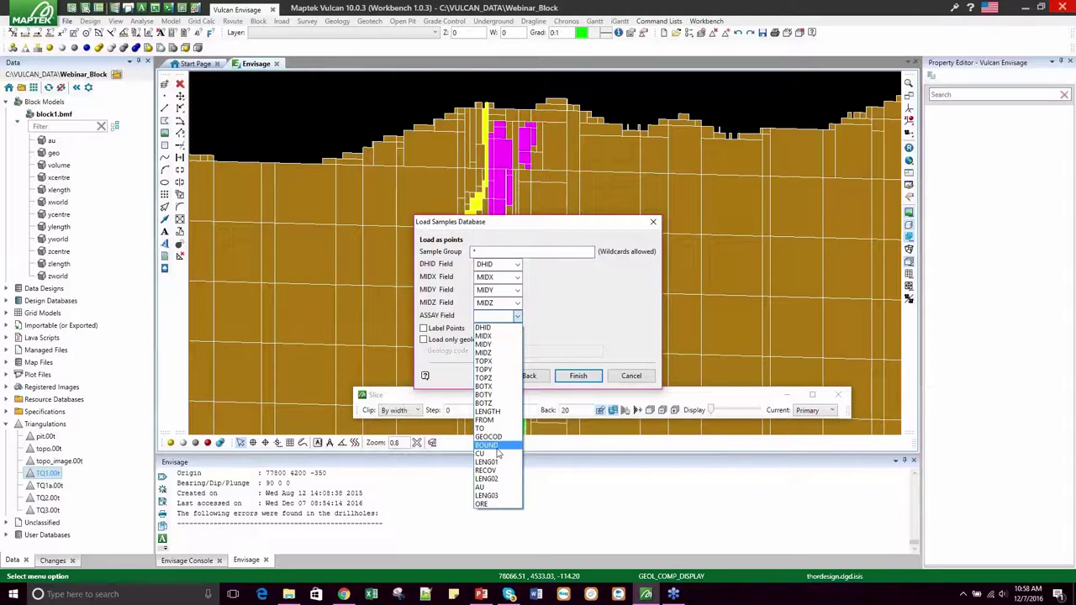
pyautogui.click(500, 486)
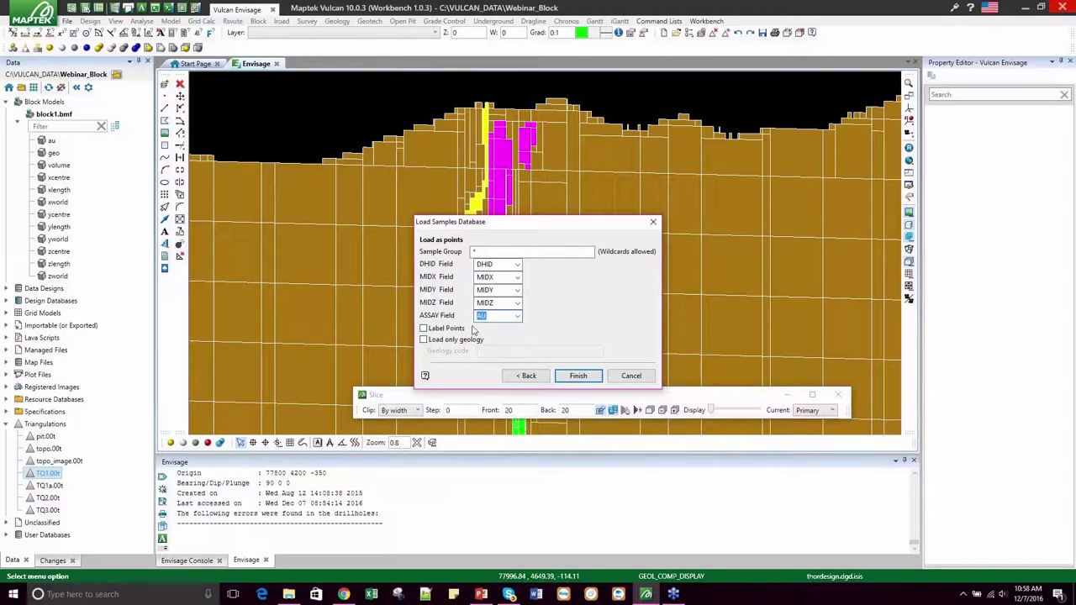
pyautogui.click(578, 376)
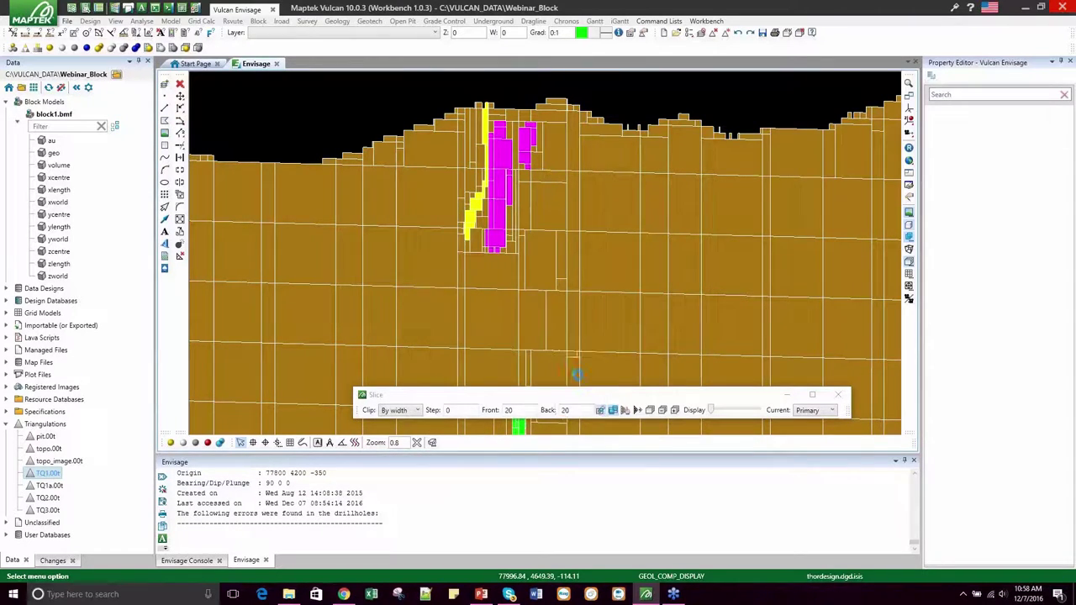
# Widen the slice clipping to 200 in front and 200 behind so more composite samples are included around the section.
pyautogui.scroll(-2, 751, 336)
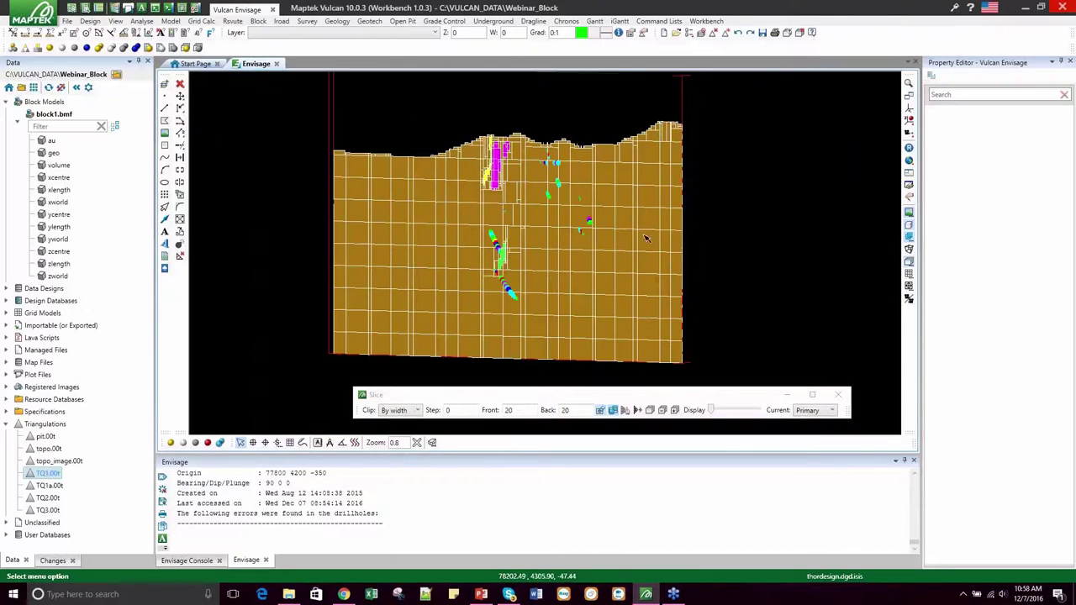
pyautogui.doubleClick(524, 412)
pyautogui.write('200')
pyautogui.press('Return')
pyautogui.doubleClick(573, 411)
pyautogui.write('200')
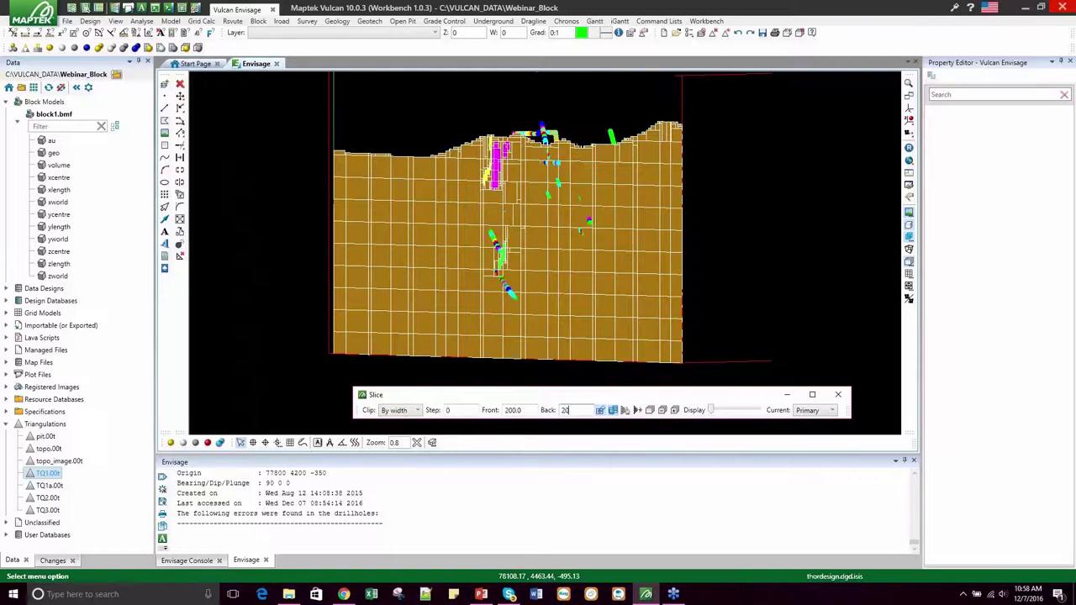
pyautogui.press('Return')
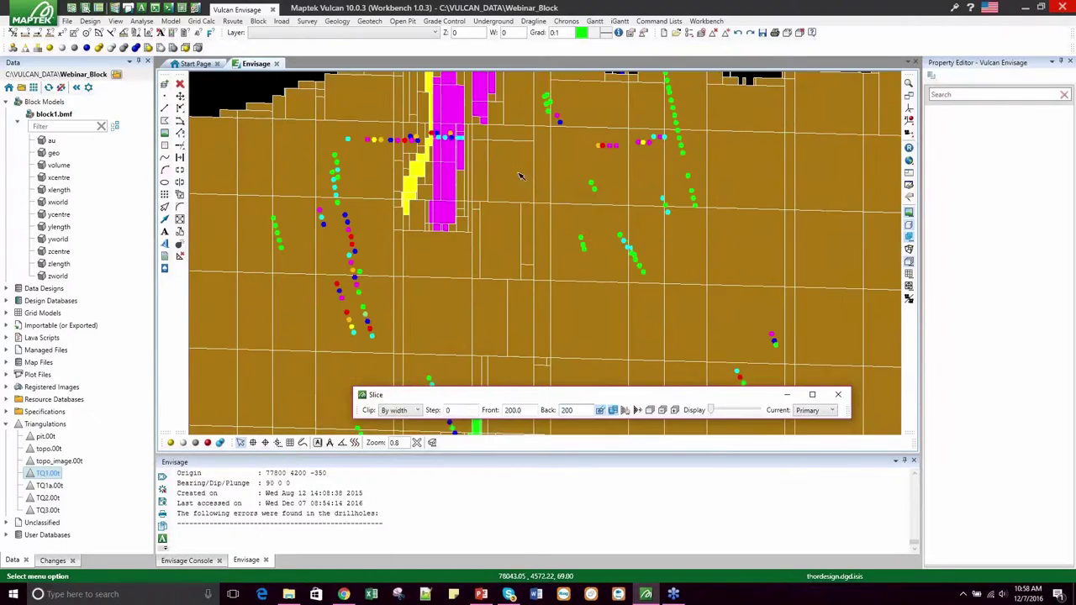
# Start the grade estimation Explain command with estimation file THORAU and estimation ID AU.
pyautogui.click(544, 160)
pyautogui.click(544, 159)
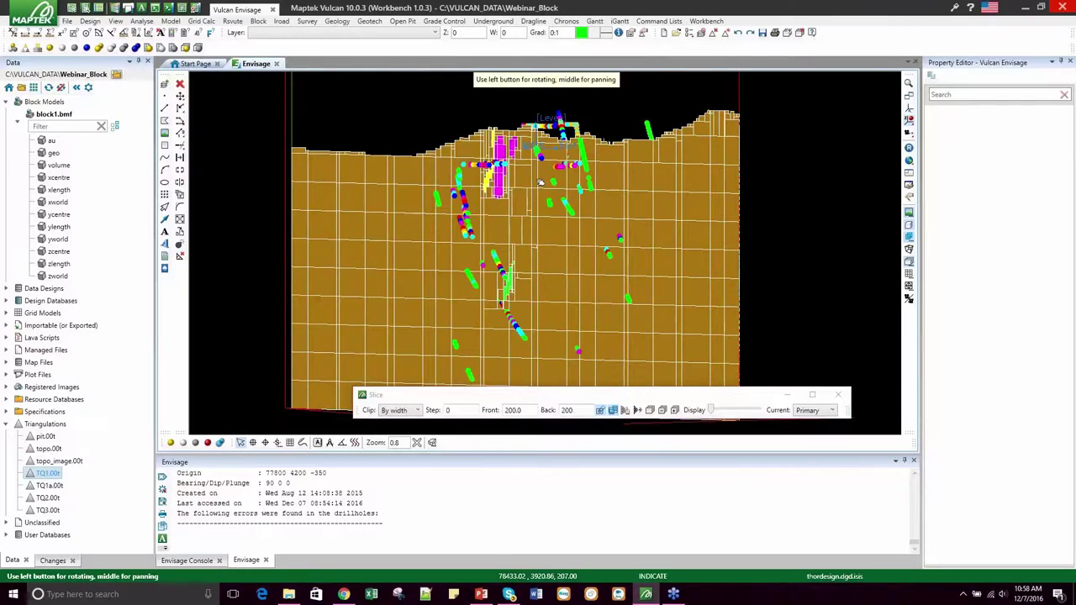
pyautogui.moveTo(544, 160); pyautogui.dragTo(535, 232)
pyautogui.scroll(5, 568, 232)
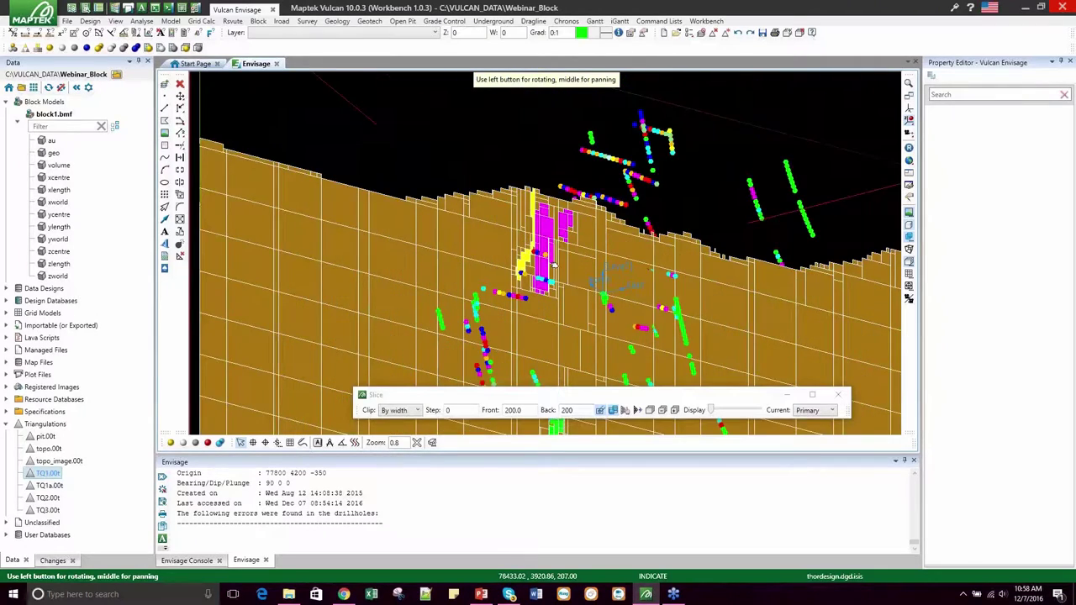
pyautogui.moveTo(569, 272)
pyautogui.mouseDown()
pyautogui.moveTo(449, 243)
pyautogui.moveTo(570, 262)
pyautogui.mouseUp()
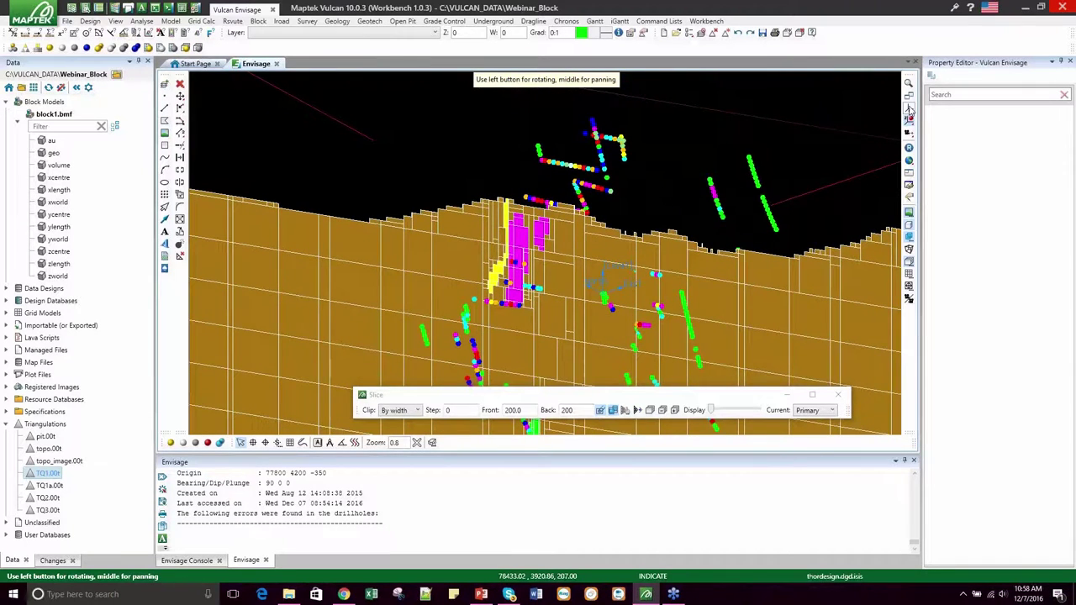
pyautogui.click(260, 21)
pyautogui.moveTo(320, 205)
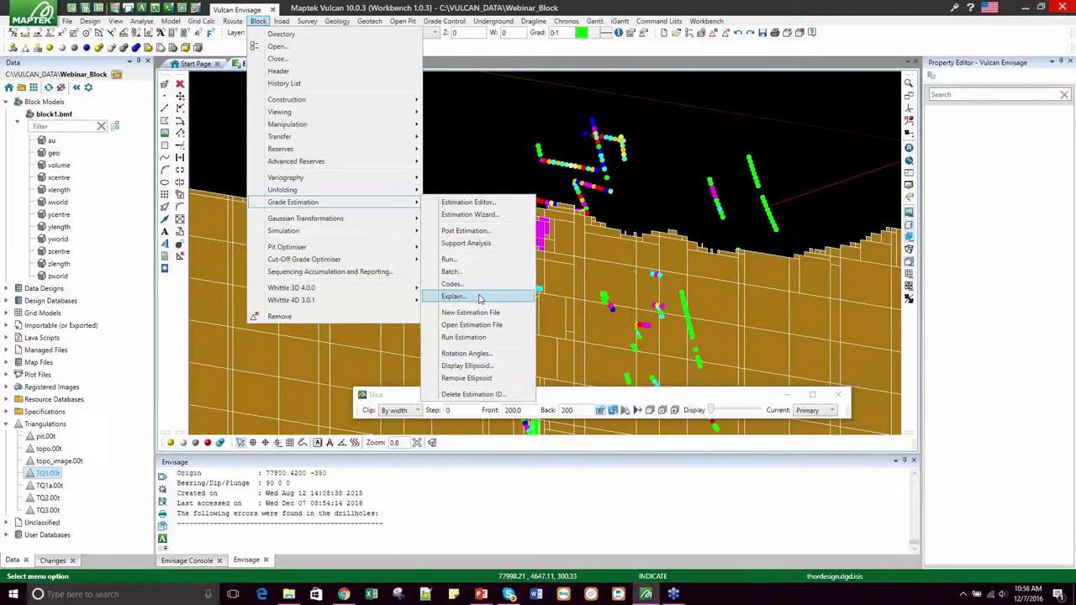
pyautogui.click(479, 298)
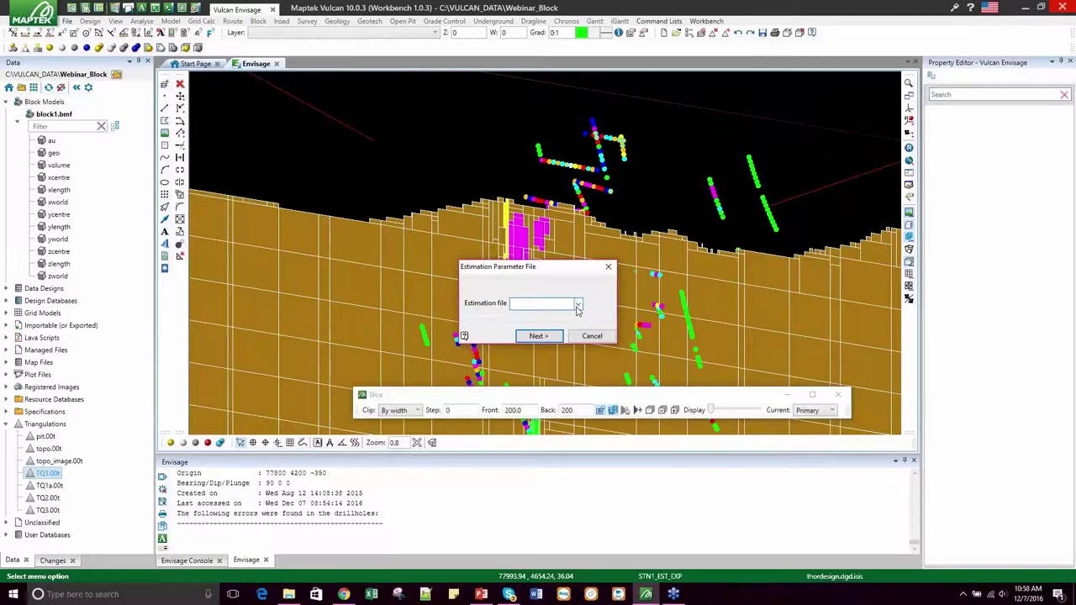
pyautogui.click(578, 304)
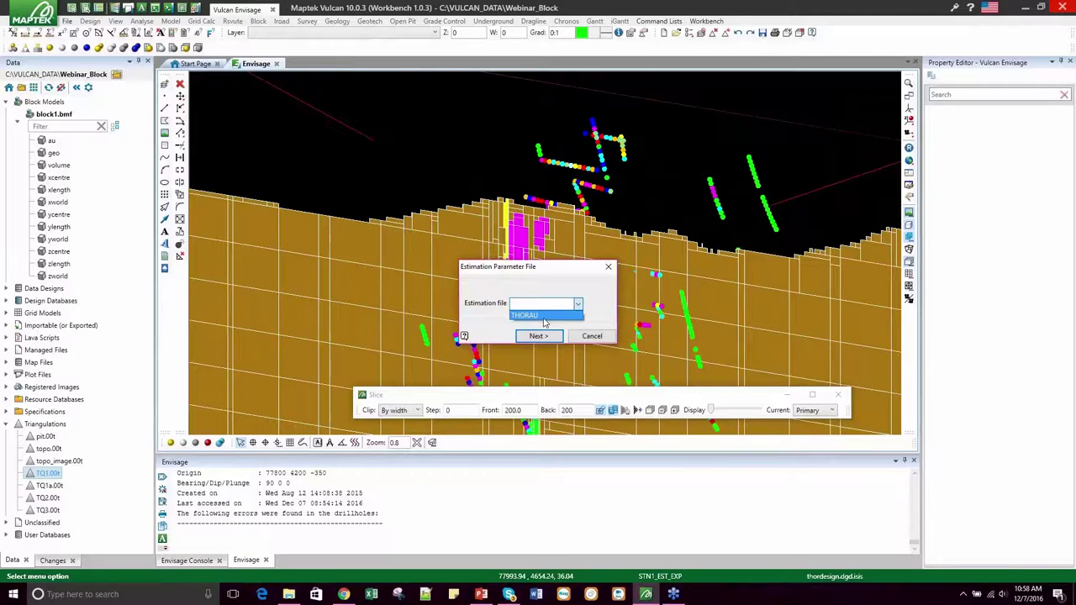
pyautogui.click(543, 317)
pyautogui.click(538, 336)
pyautogui.click(576, 304)
pyautogui.click(521, 316)
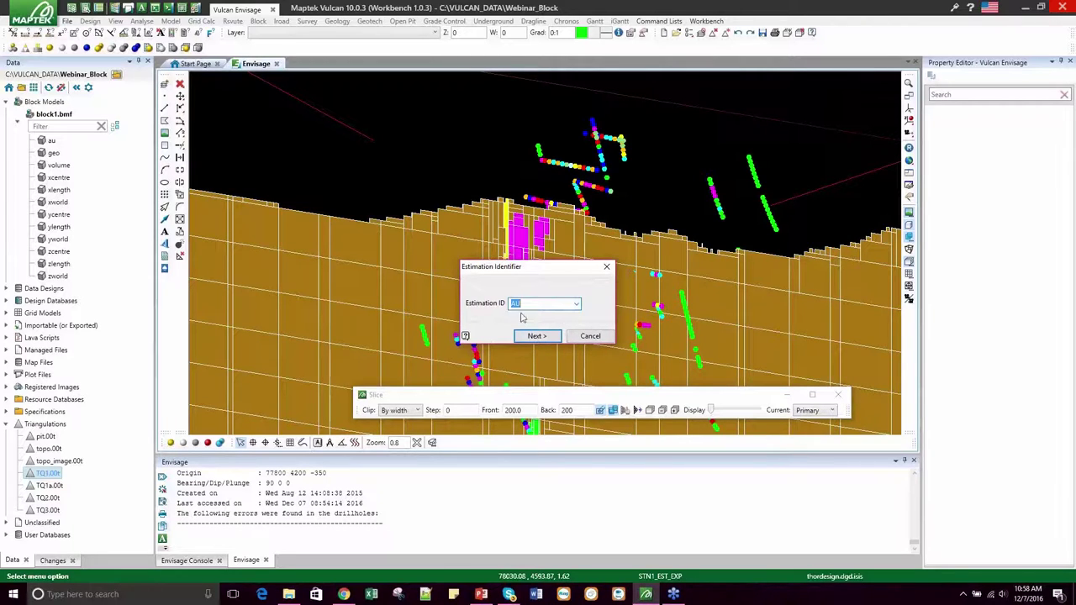
pyautogui.click(537, 336)
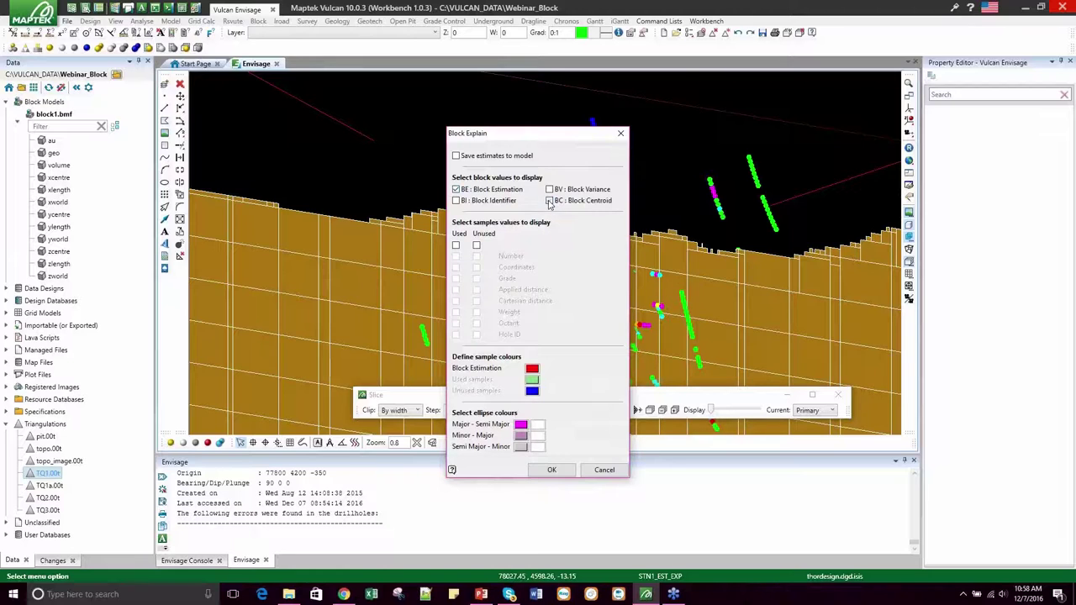
# Display the block centroid and the grades of used samples, colouring used samples blue and the block estimation white.
pyautogui.click(455, 246)
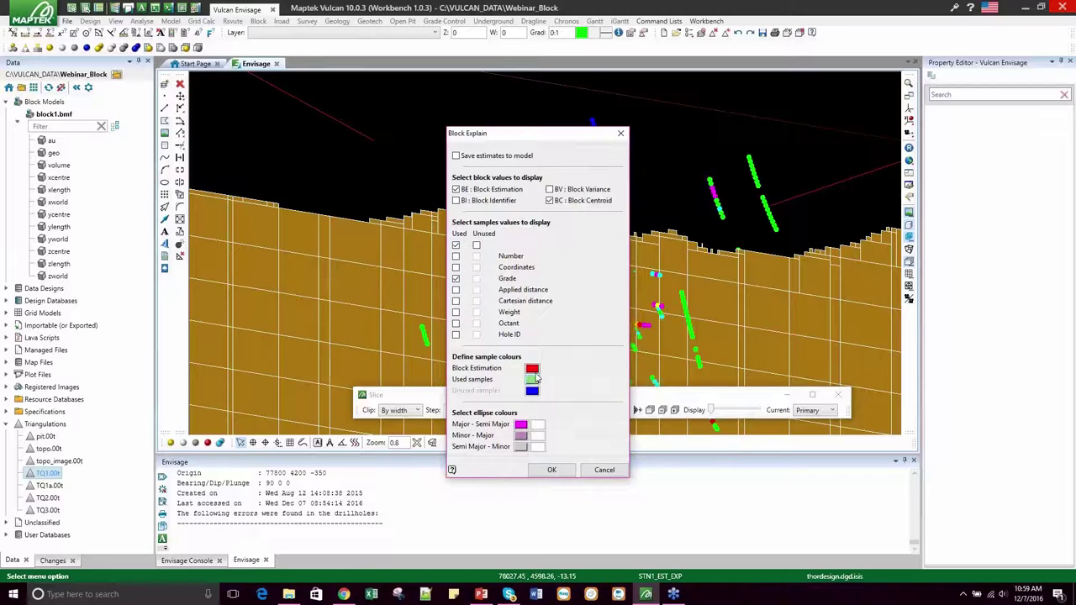
pyautogui.click(531, 380)
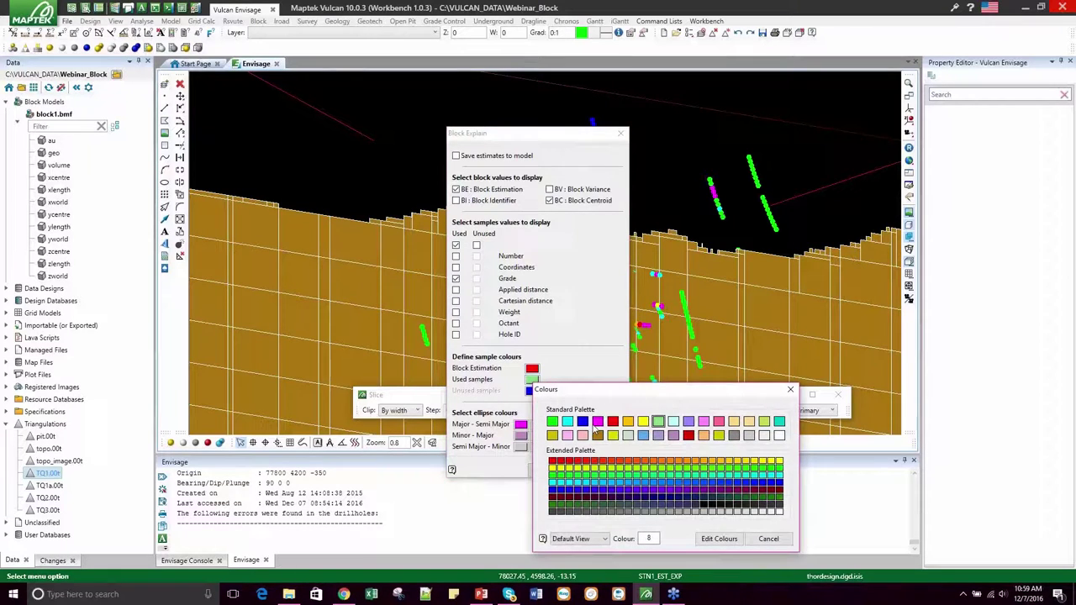
pyautogui.click(587, 426)
pyautogui.click(533, 369)
pyautogui.click(776, 436)
# Set the Major - Semi Major, Minor - Major and Semi Major - Minor ellipse colours to blue and accept the Block Explain settings.
pyautogui.click(522, 426)
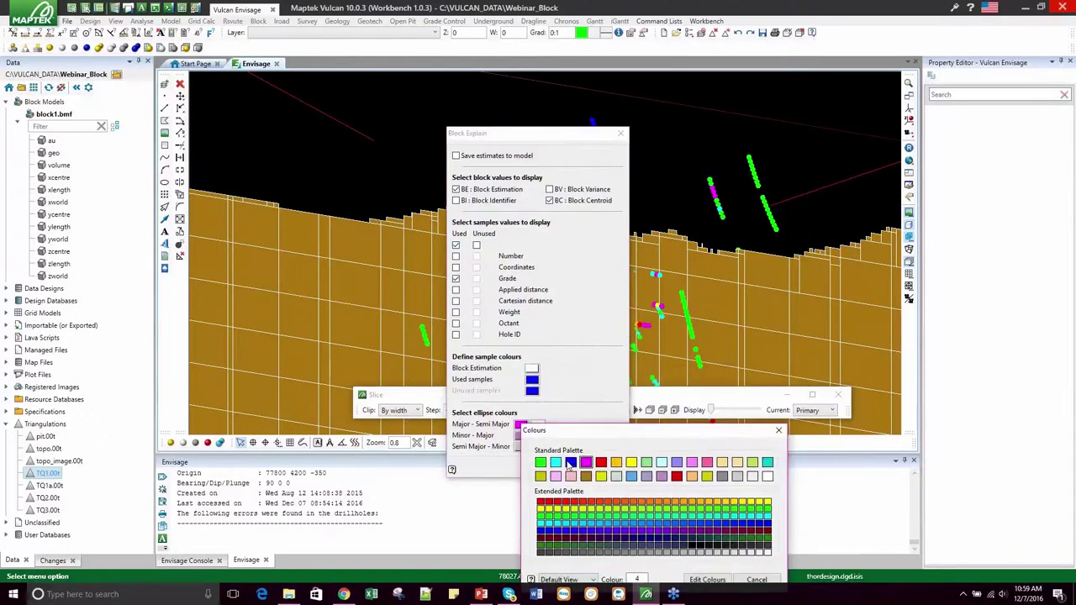
pyautogui.click(573, 466)
pyautogui.click(520, 436)
pyautogui.click(572, 472)
pyautogui.click(521, 446)
pyautogui.click(573, 472)
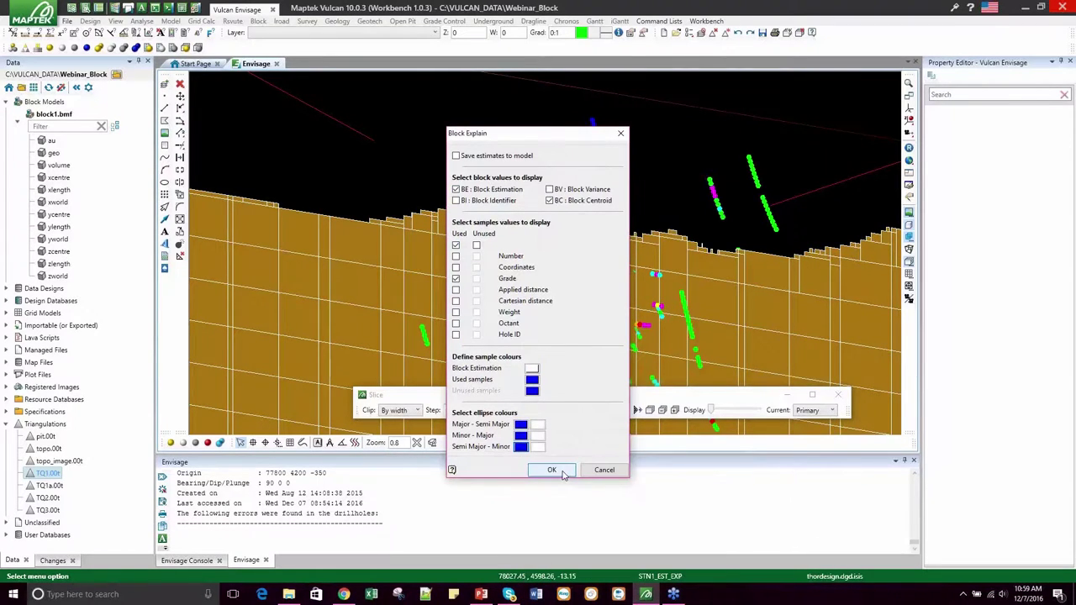
pyautogui.click(553, 470)
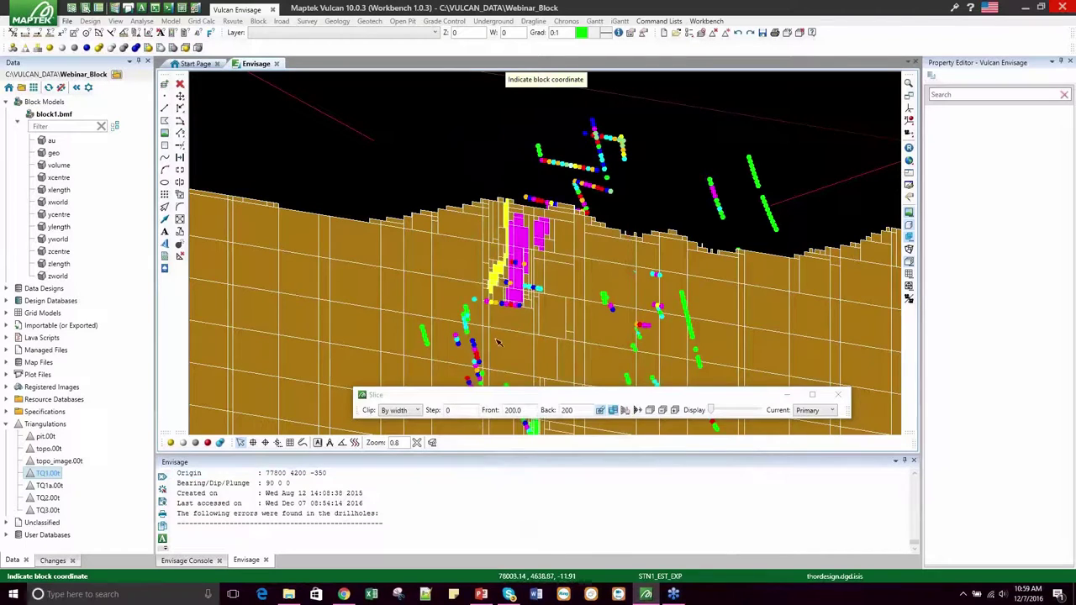
# Explain one magenta block in the upper part of the section to draw its search ellipse and used samples.
pyautogui.scroll(2, 538, 204)
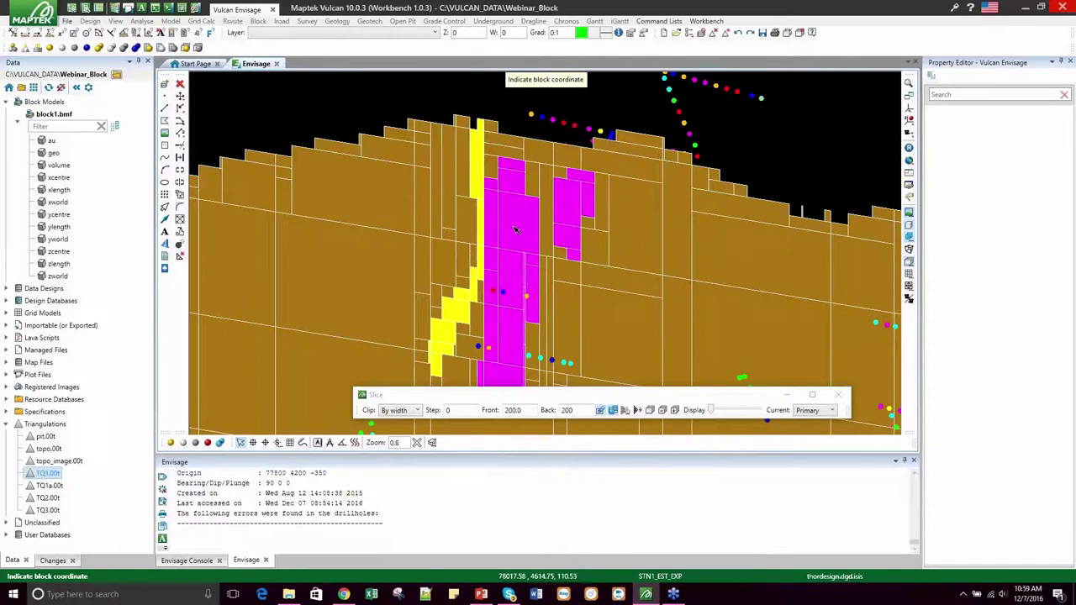
pyautogui.click(512, 226)
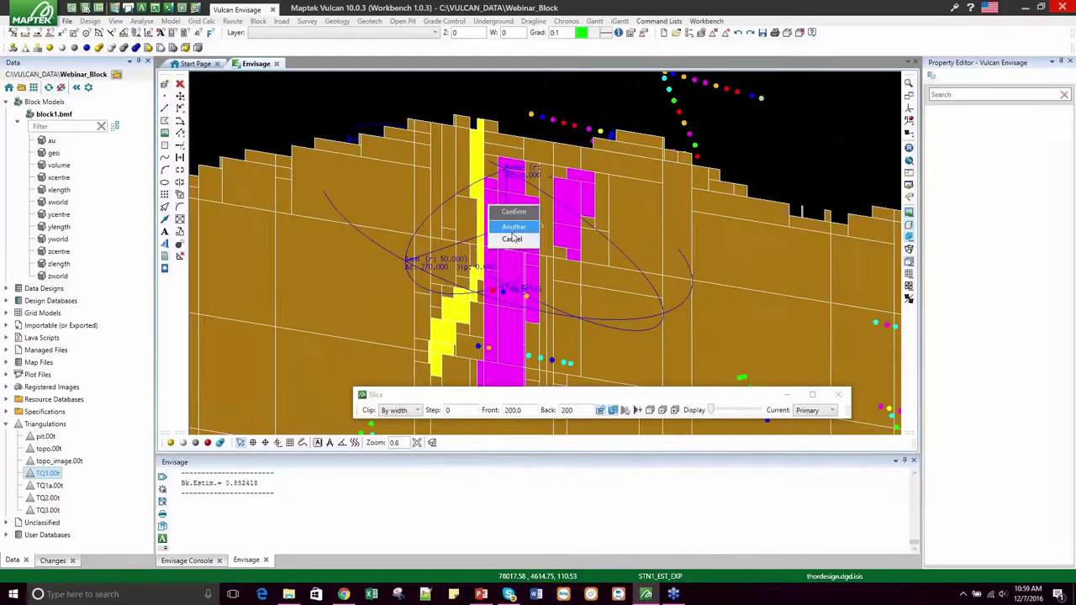
pyautogui.click(513, 237)
# Examine the block's search ellipse, centroid coordinates and the grade labels of the samples used in the estimate.
pyautogui.scroll(-3, 484, 326)
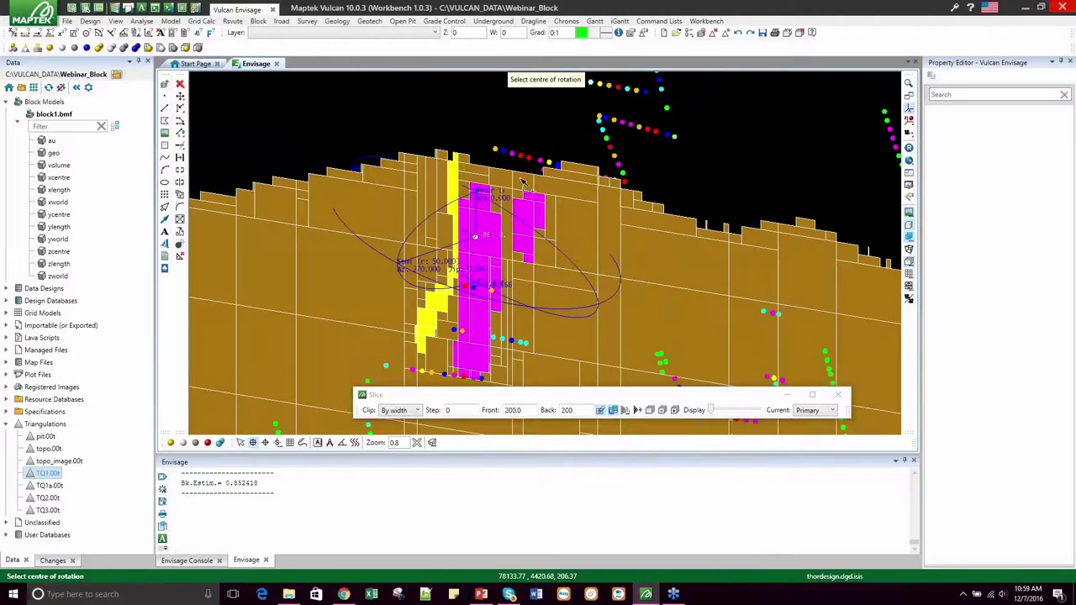
pyautogui.click(522, 182)
pyautogui.moveTo(523, 182); pyautogui.dragTo(477, 300)
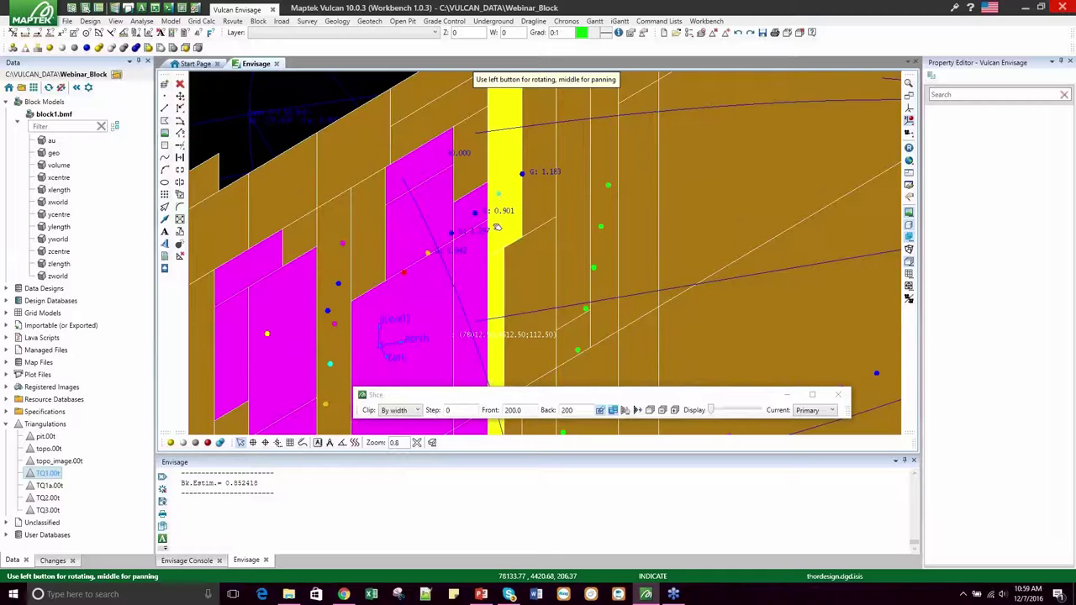
pyautogui.moveTo(559, 220); pyautogui.dragTo(485, 243)
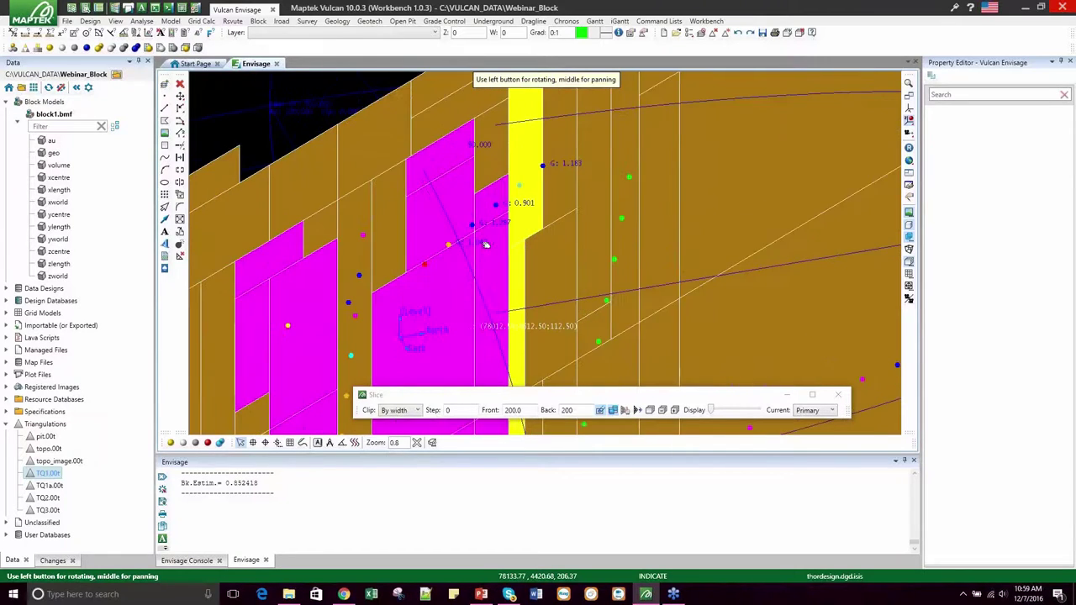
pyautogui.moveTo(423, 332); pyautogui.dragTo(431, 307)
# Enlarge the report window and read the used samples' coordinates, grades, distances and weights, and the block estimate.
pyautogui.click(399, 525)
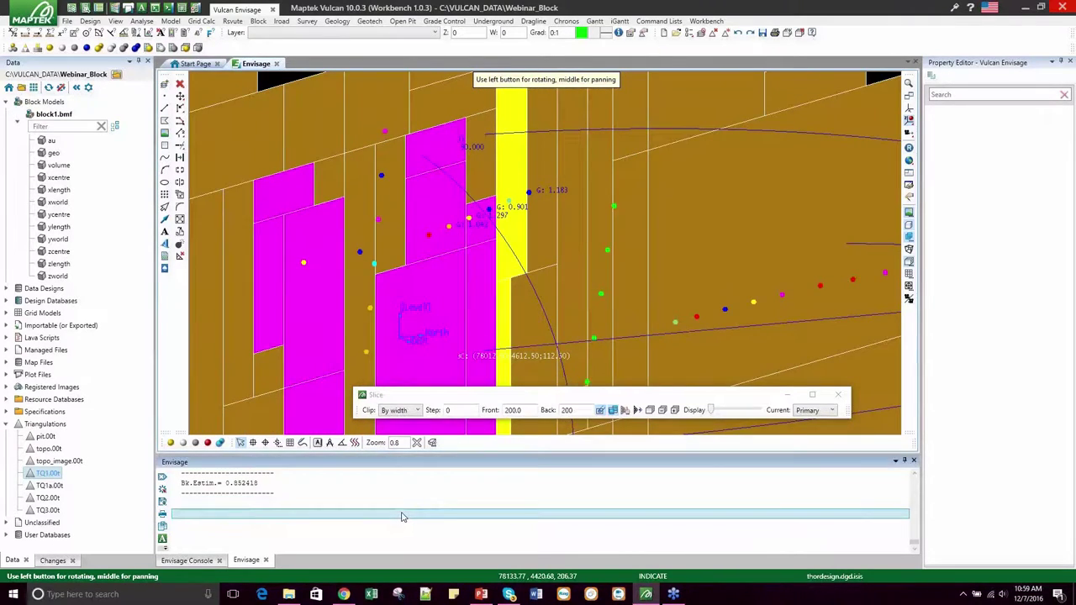
pyautogui.scroll(2, 400, 515)
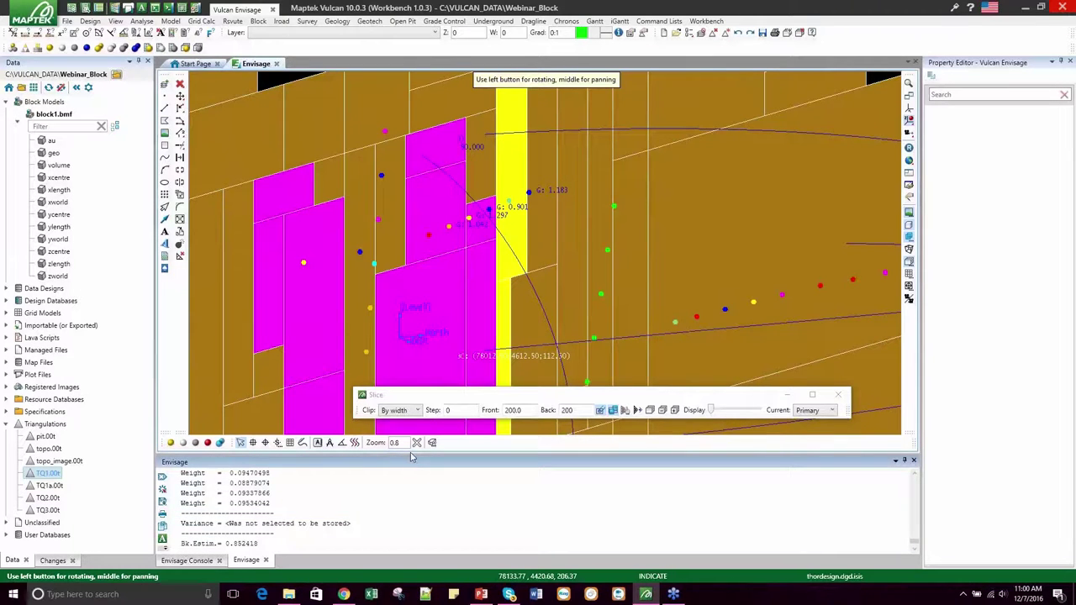
pyautogui.click(412, 334)
pyautogui.moveTo(412, 335); pyautogui.dragTo(412, 333)
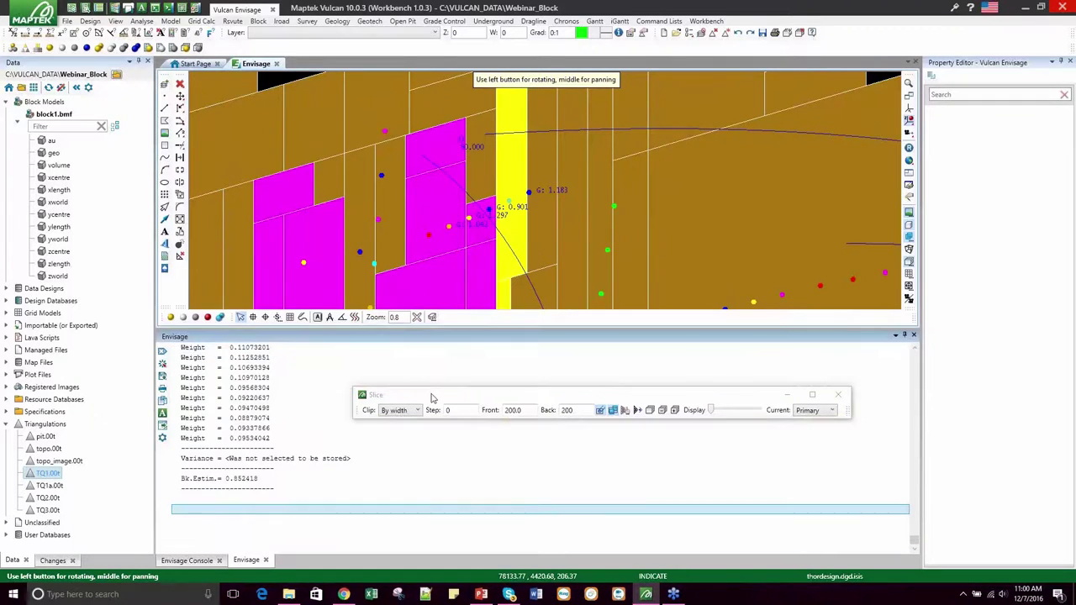
pyautogui.scroll(5, 422, 453)
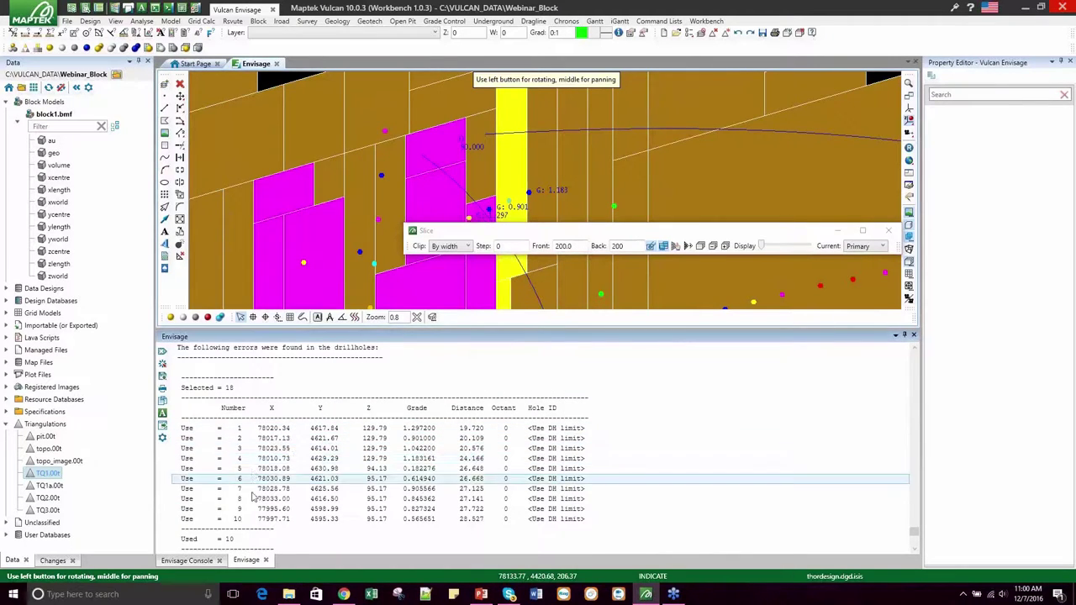
pyautogui.scroll(-1, 396, 446)
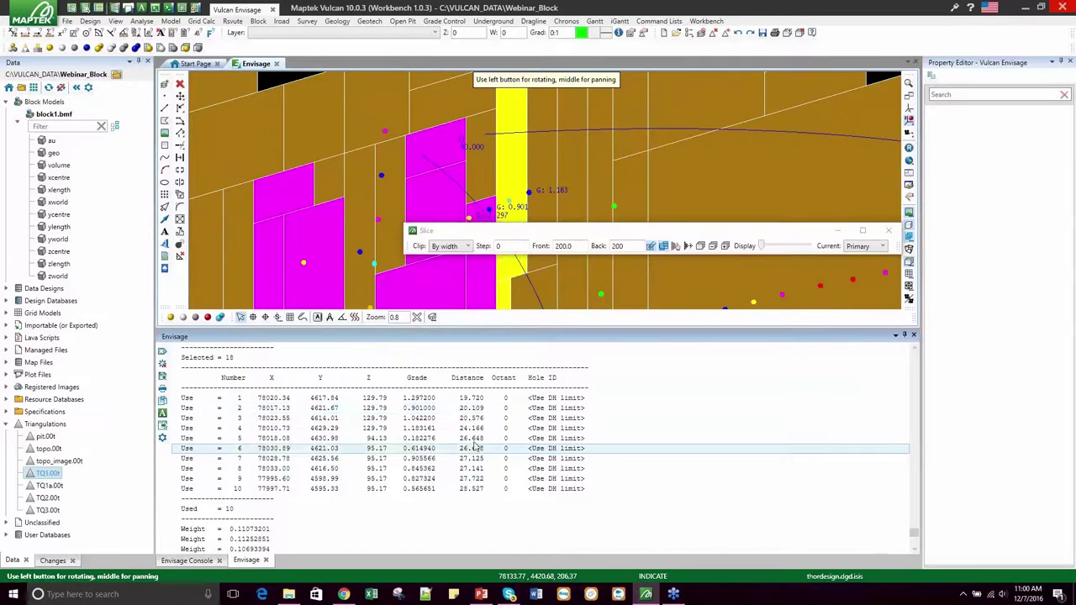
pyautogui.scroll(-2, 474, 445)
pyautogui.scroll(-2, 474, 445)
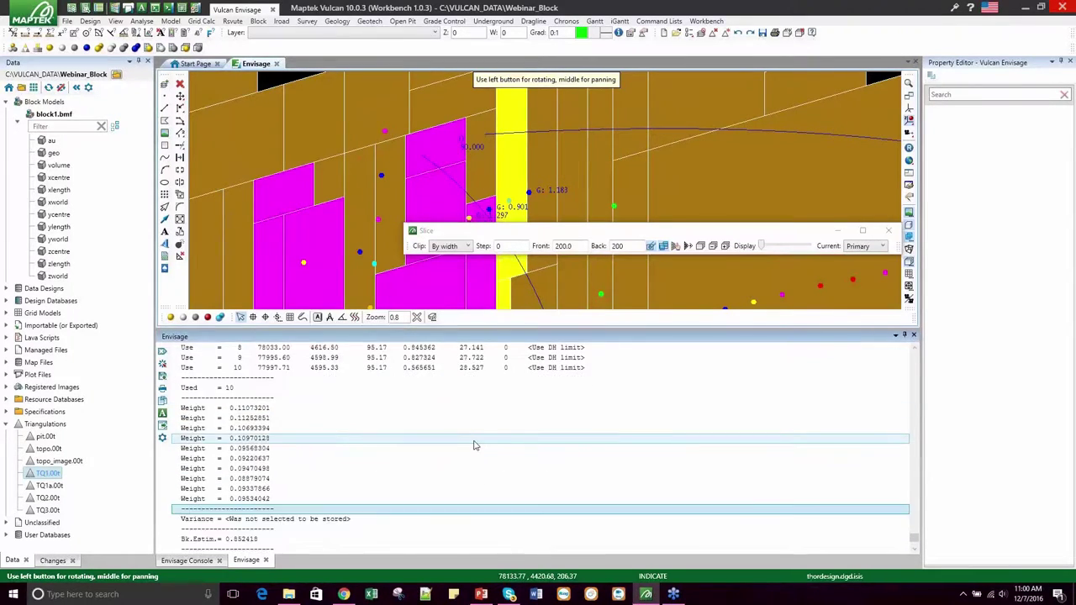
pyautogui.scroll(-2, 260, 454)
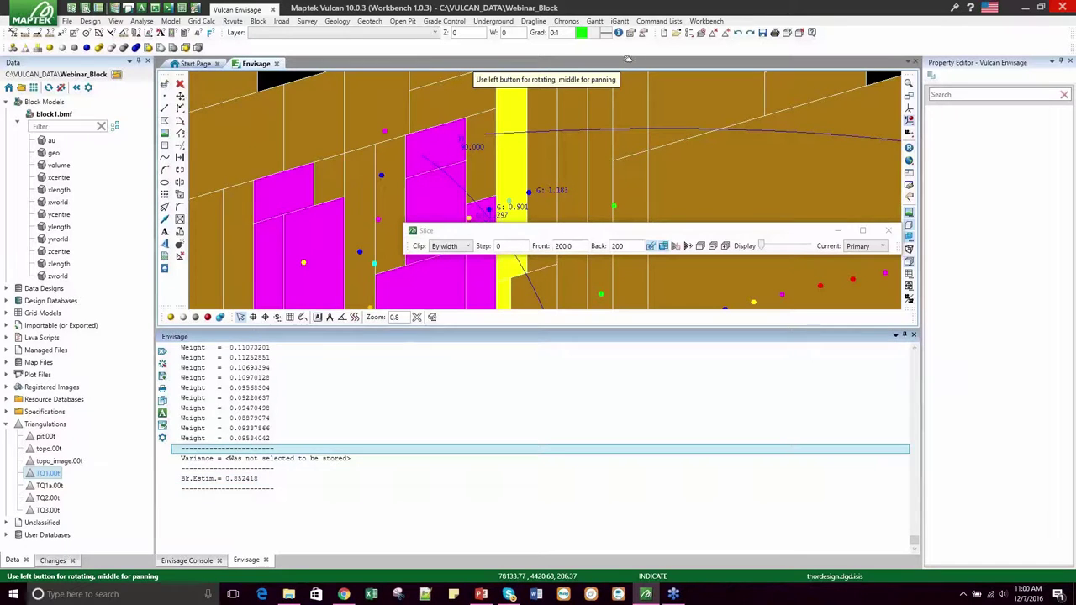
# Remove the search ellipsoid and its sample labels from the display.
pyautogui.moveTo(603, 165); pyautogui.dragTo(416, 90)
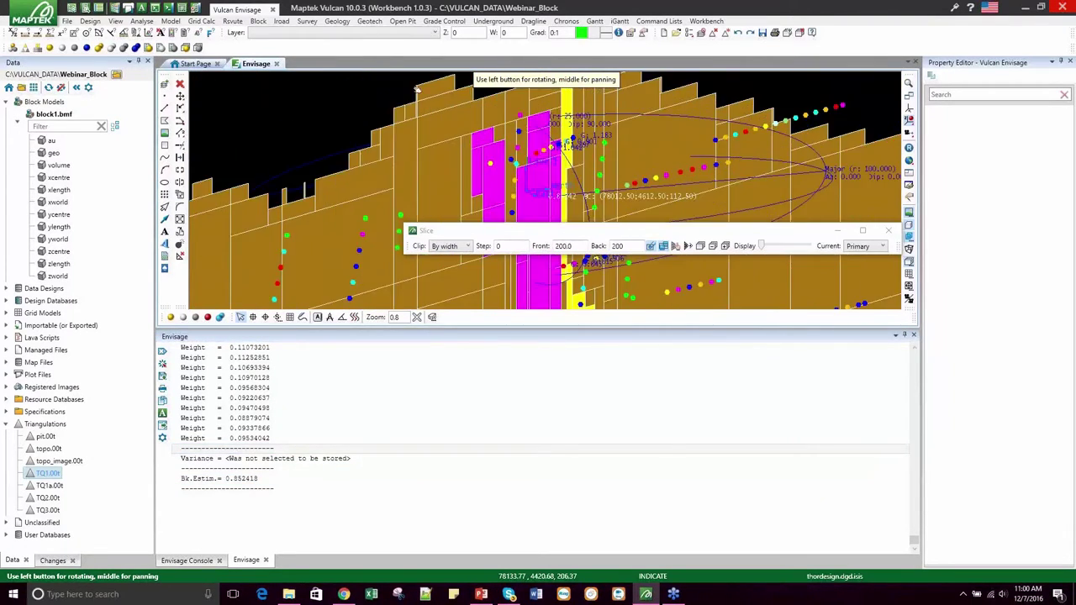
pyautogui.click(258, 21)
pyautogui.moveTo(294, 203)
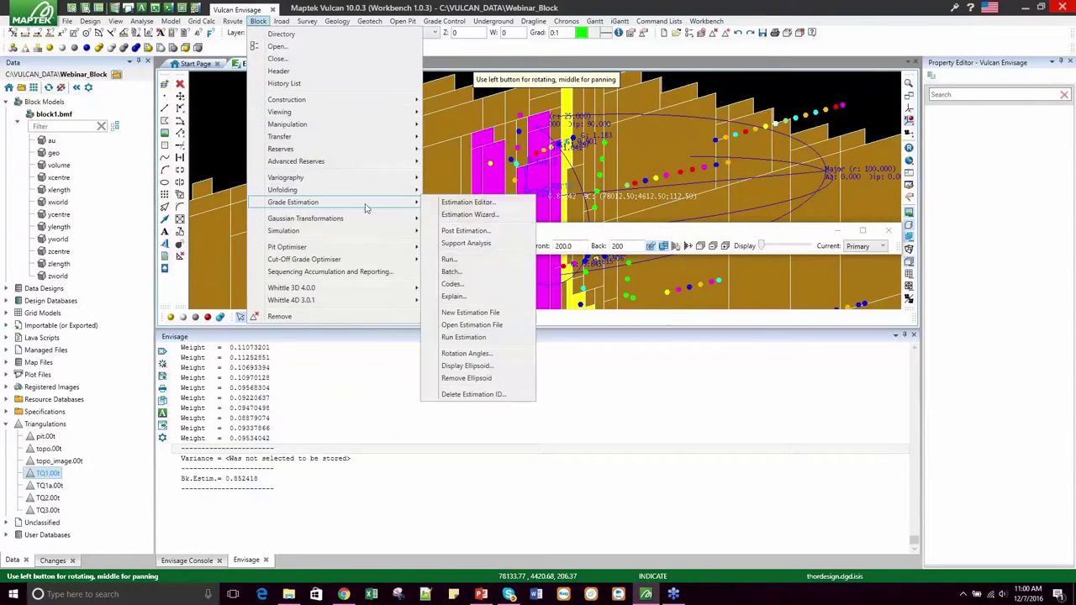
pyautogui.click(466, 378)
pyautogui.click(578, 184)
pyautogui.click(578, 180)
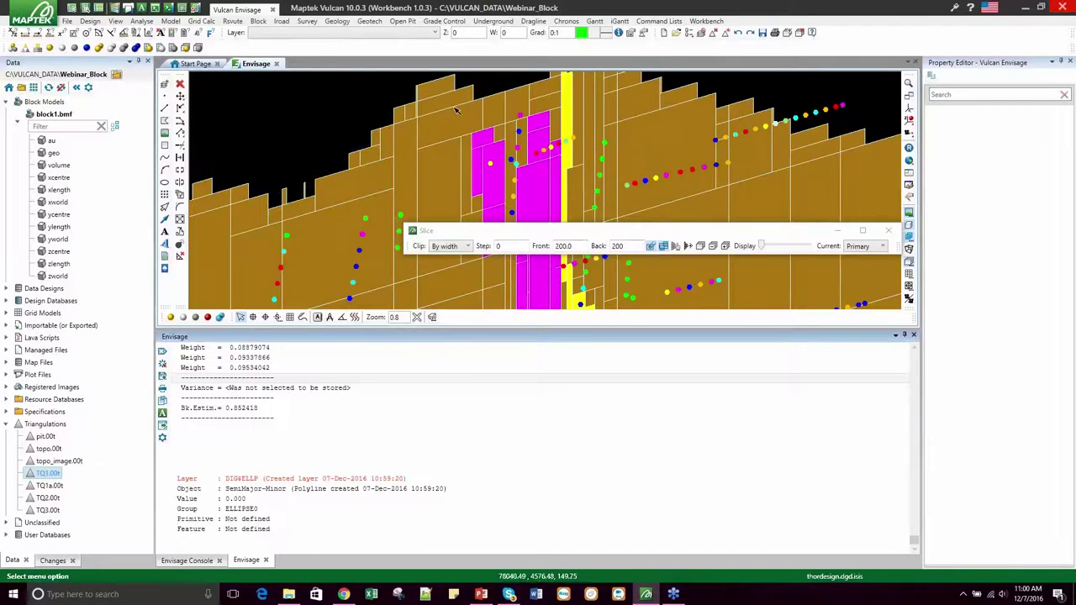
# Switch to the webinar presentation in PowerPoint to review the agenda slide.
pyautogui.moveTo(456, 110); pyautogui.dragTo(464, 180, button='middle')
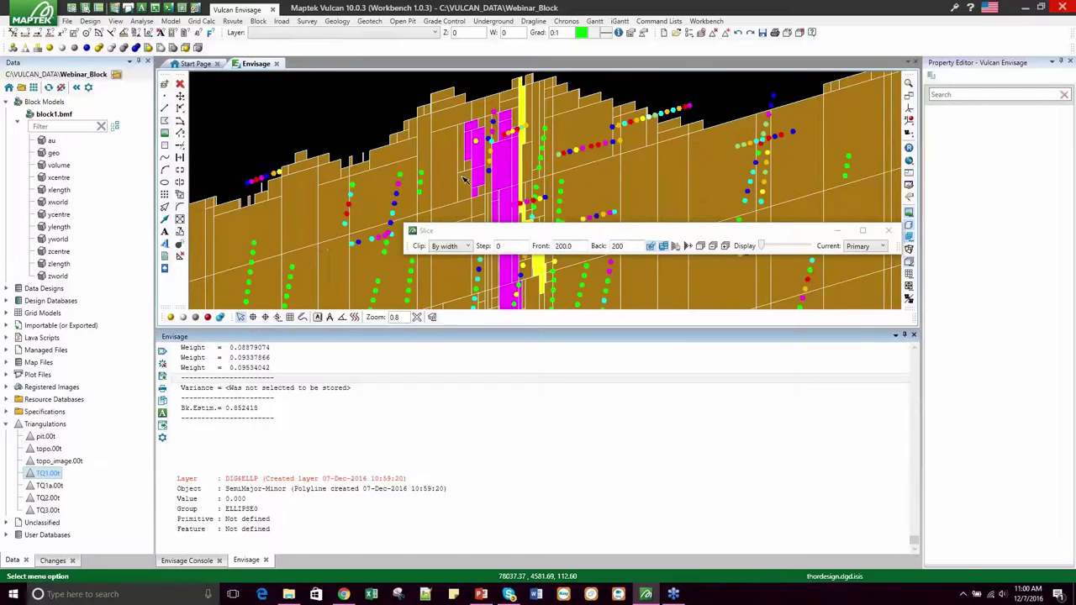
pyautogui.moveTo(481, 594)
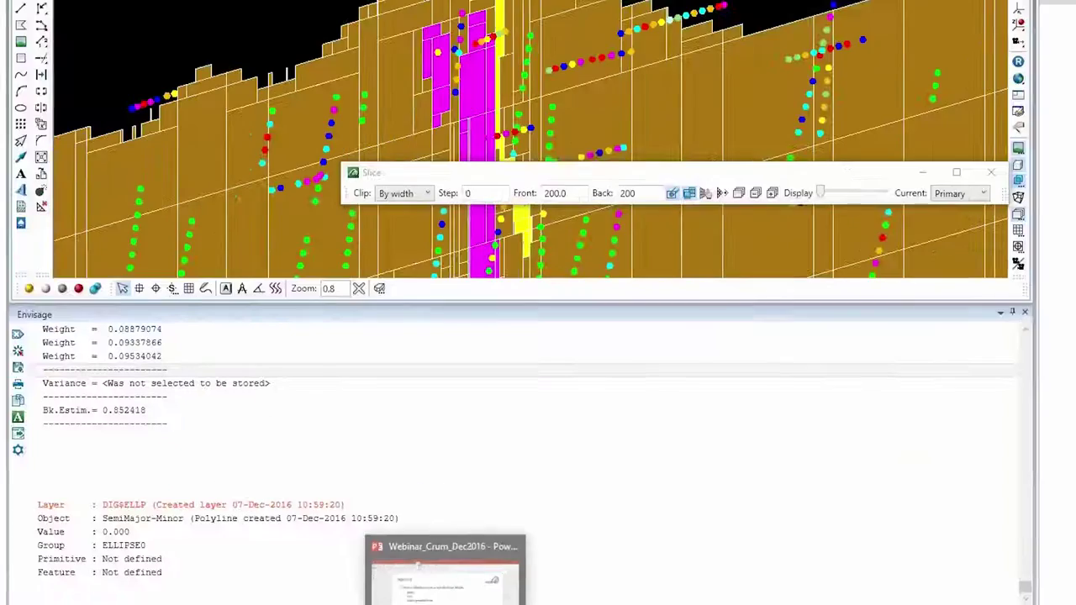
pyautogui.click(446, 572)
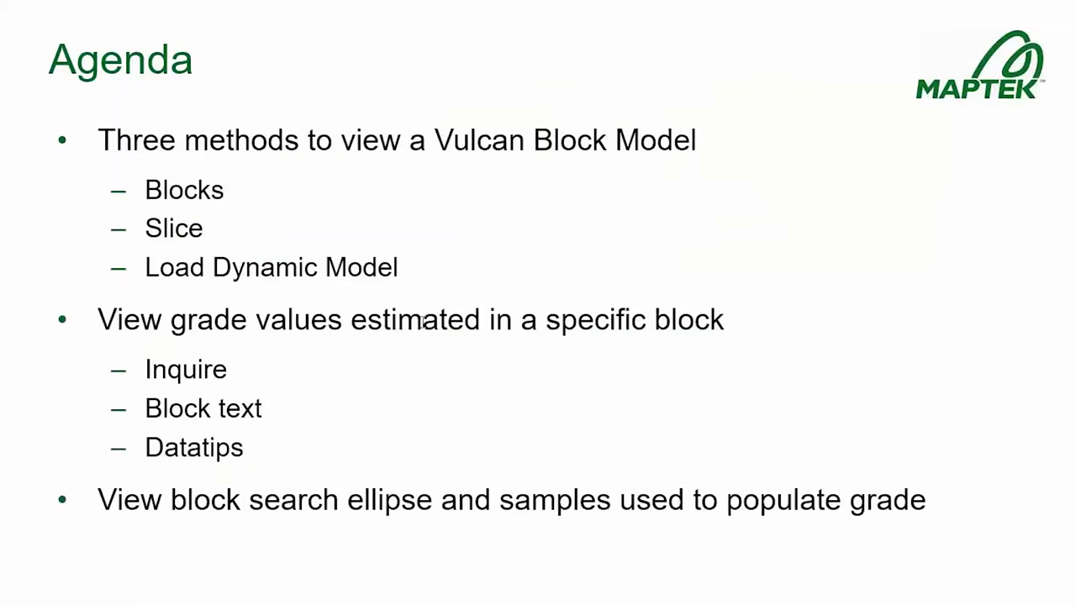